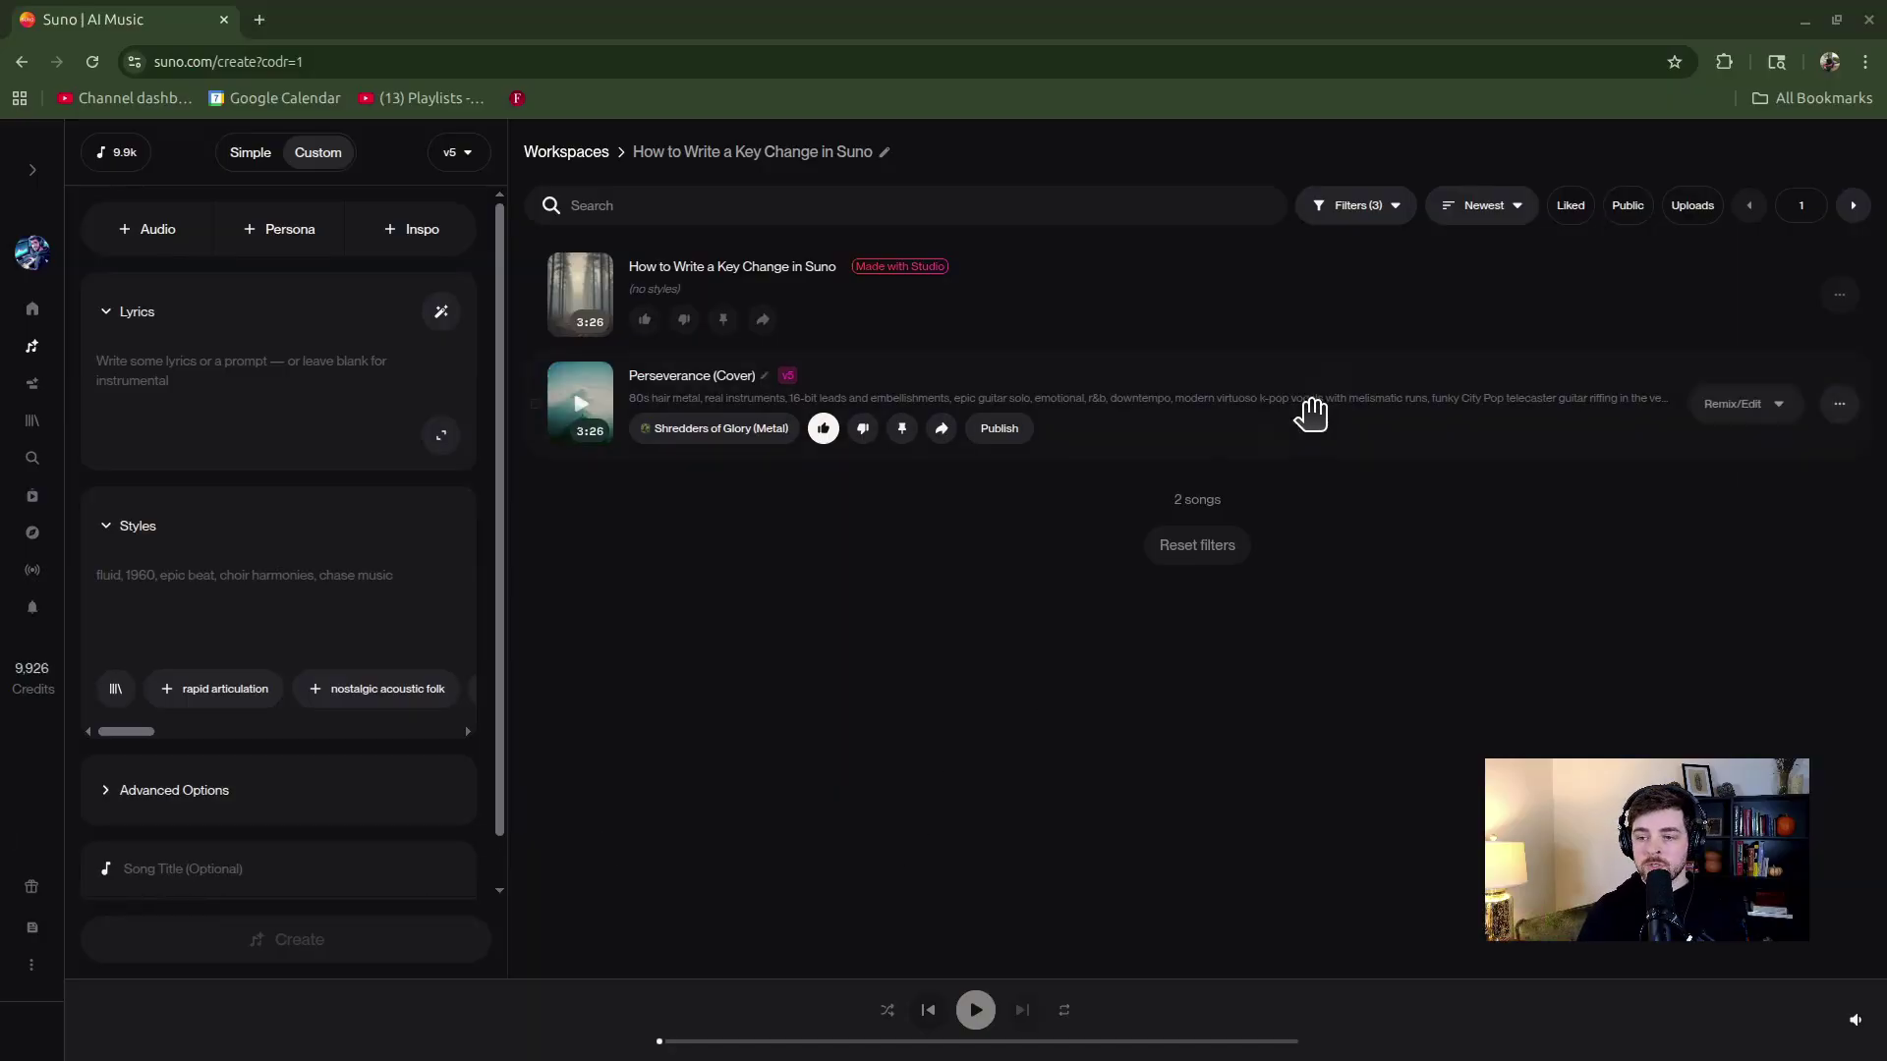
Step: Select the Perseverance (Cover) row to show its details, then check and dismiss its options menu
left_click(1350, 442)
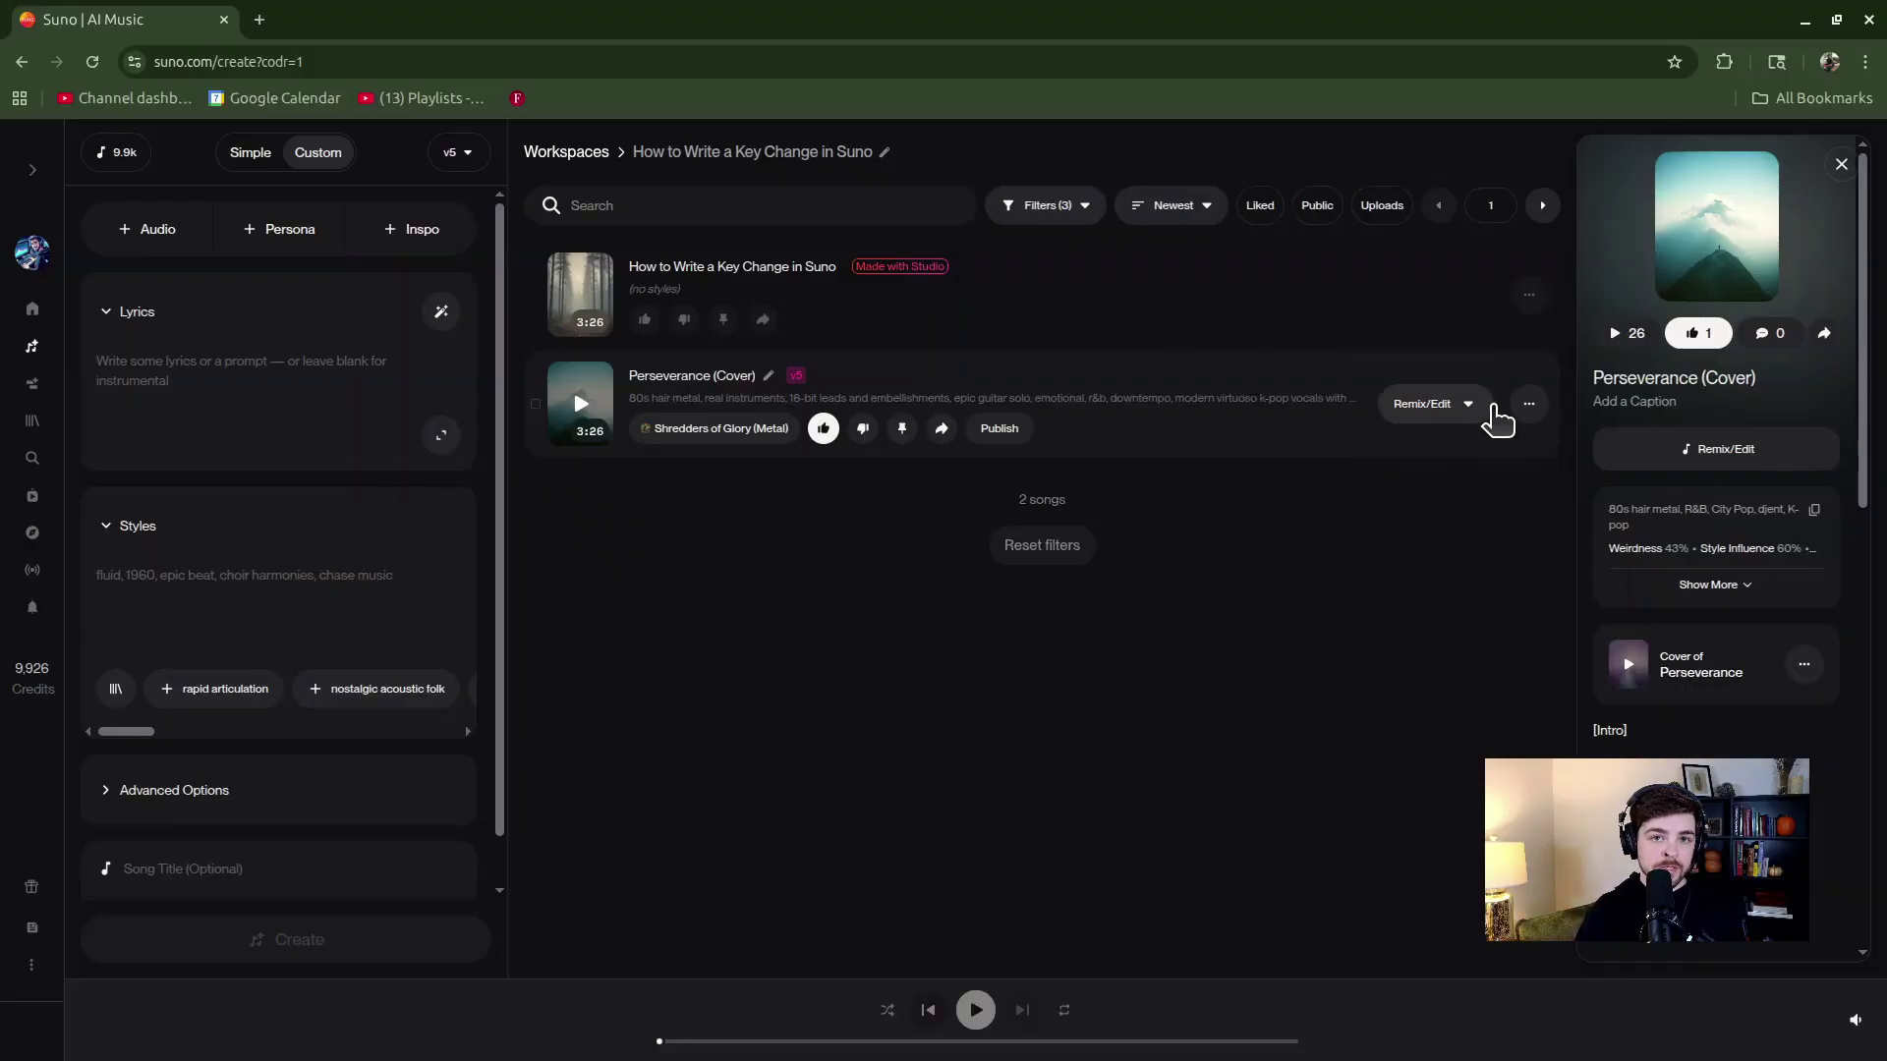
left_click(1529, 403)
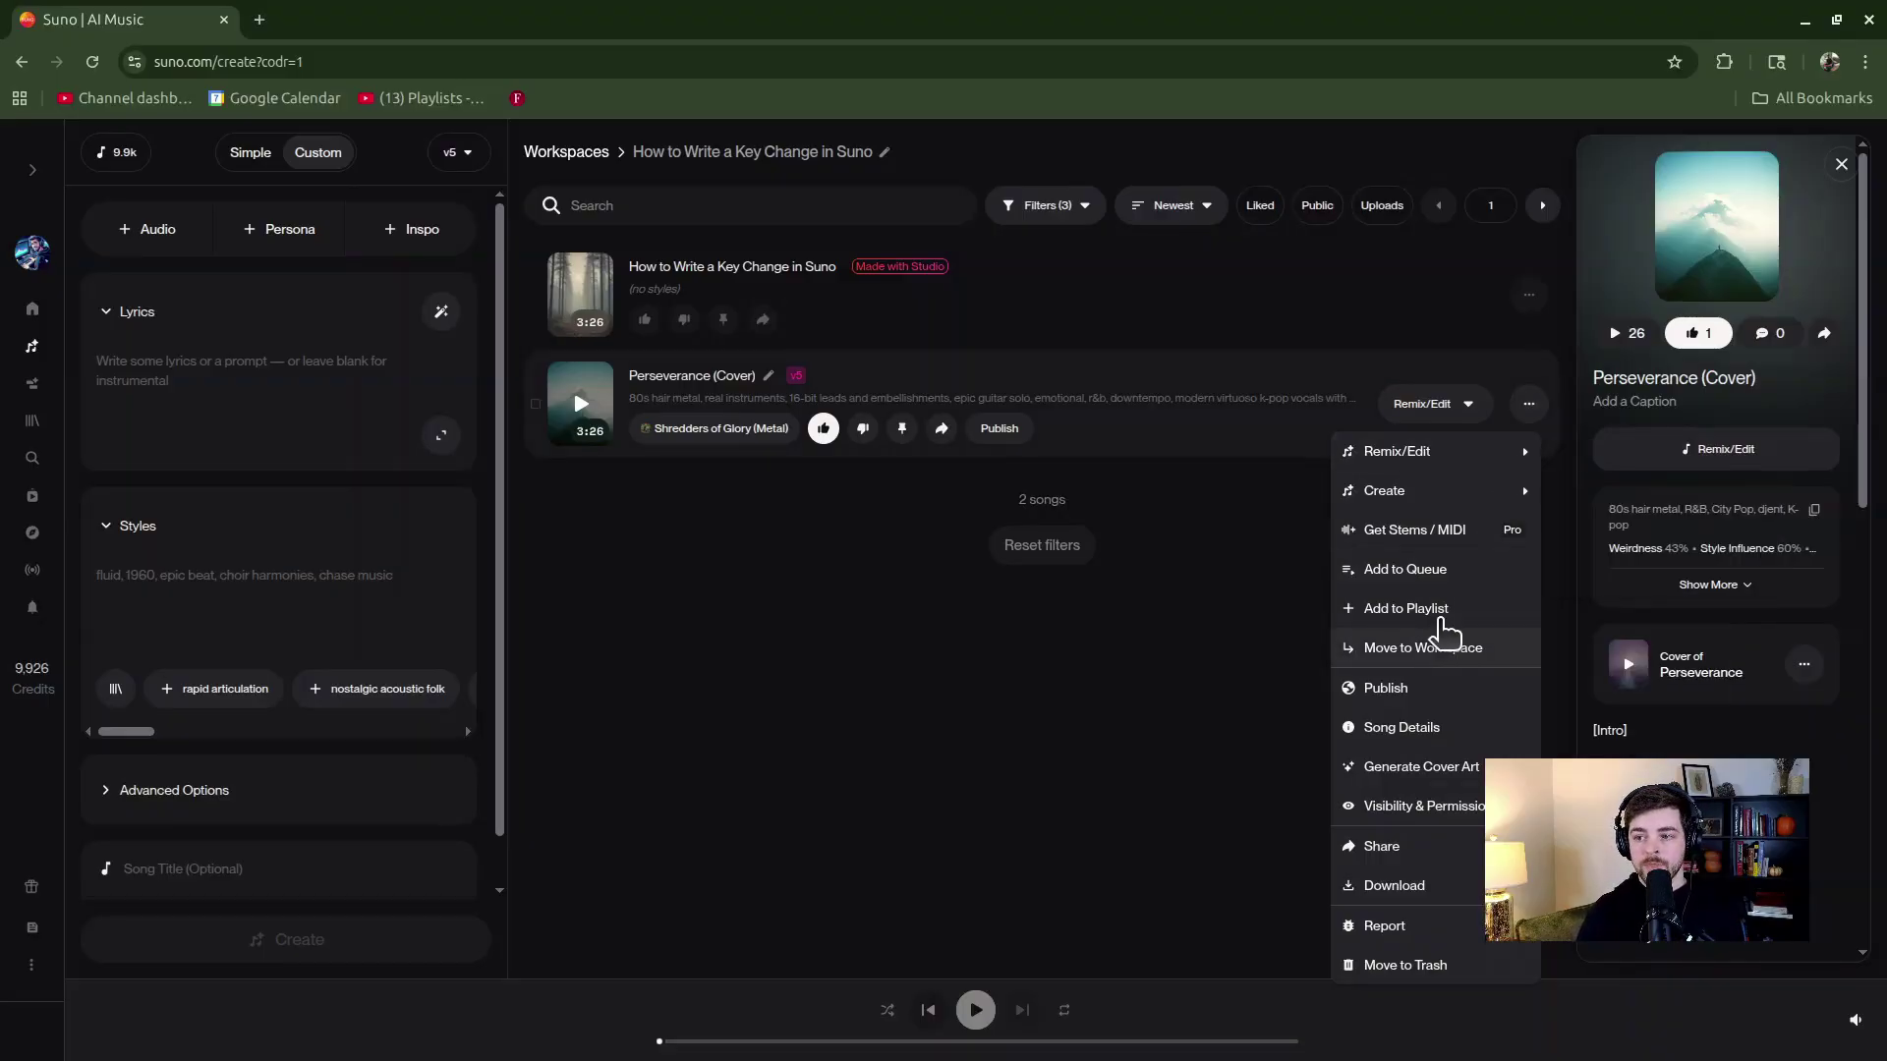
left_click(1199, 577)
left_click(1529, 405)
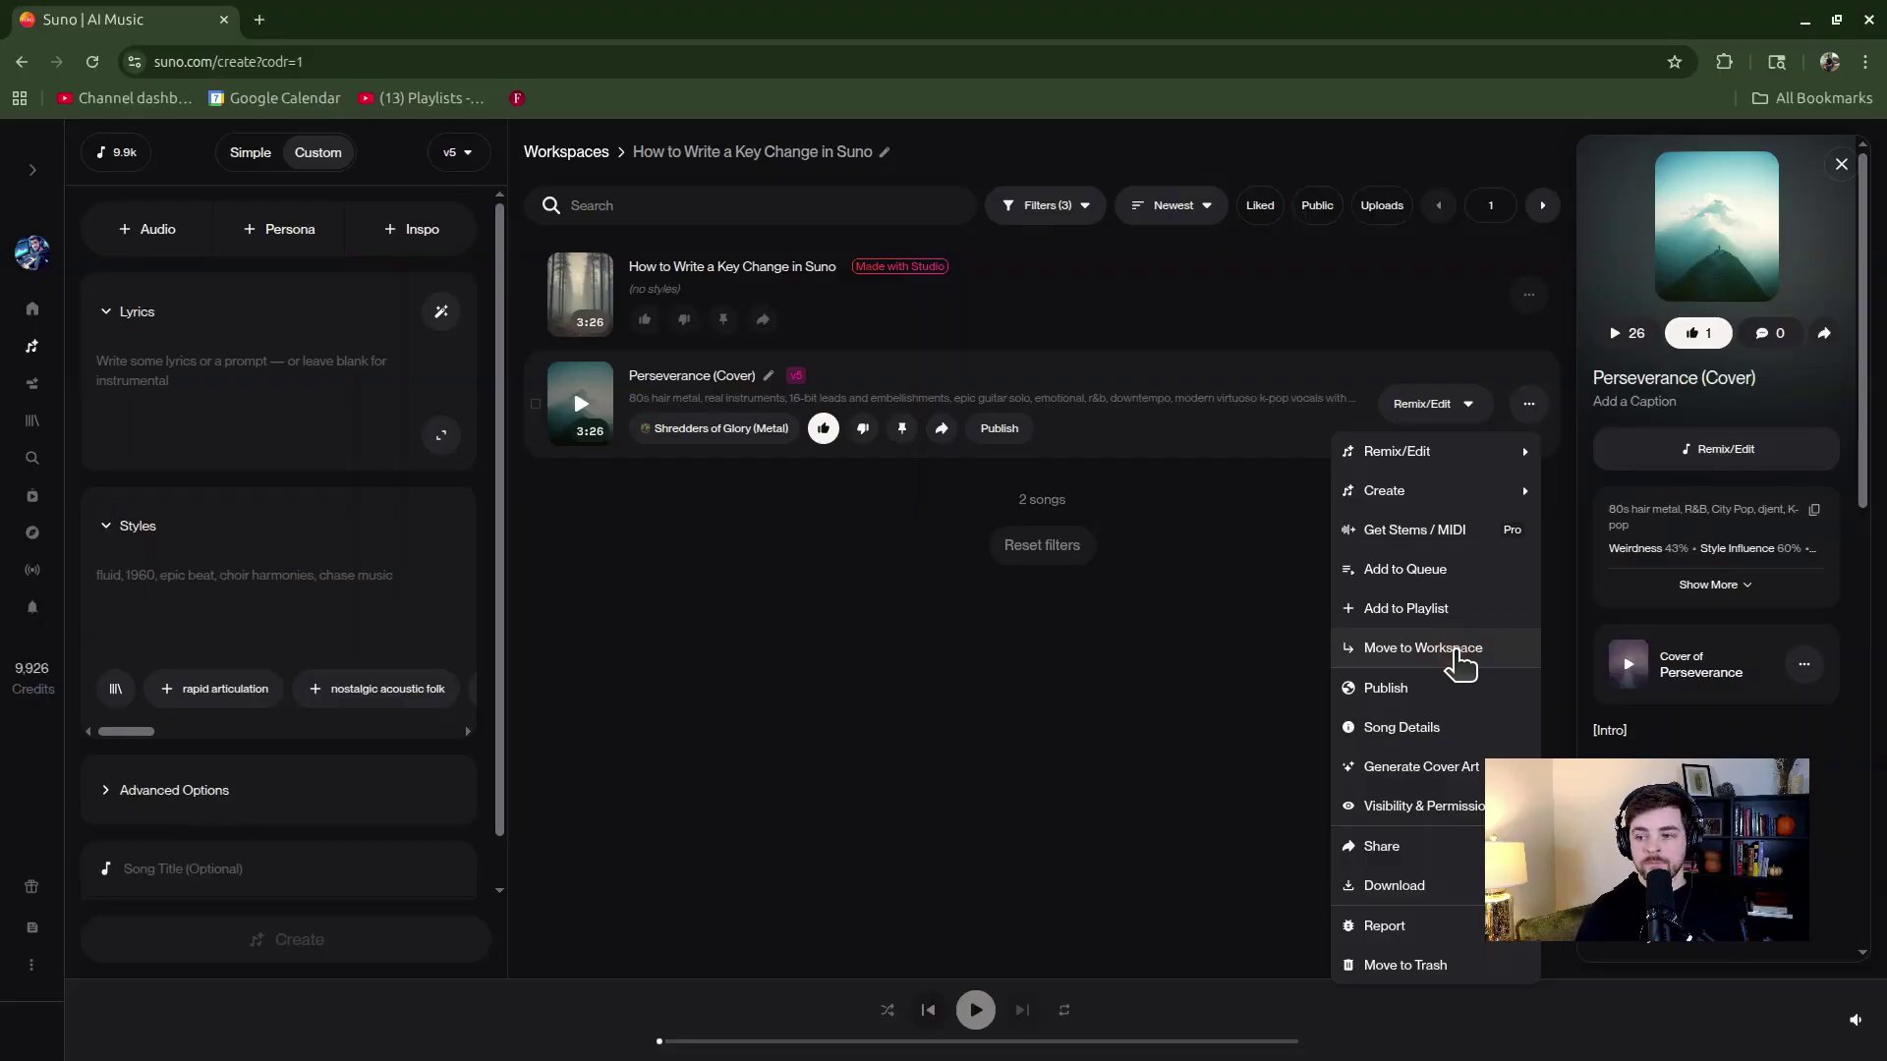
left_click(847, 699)
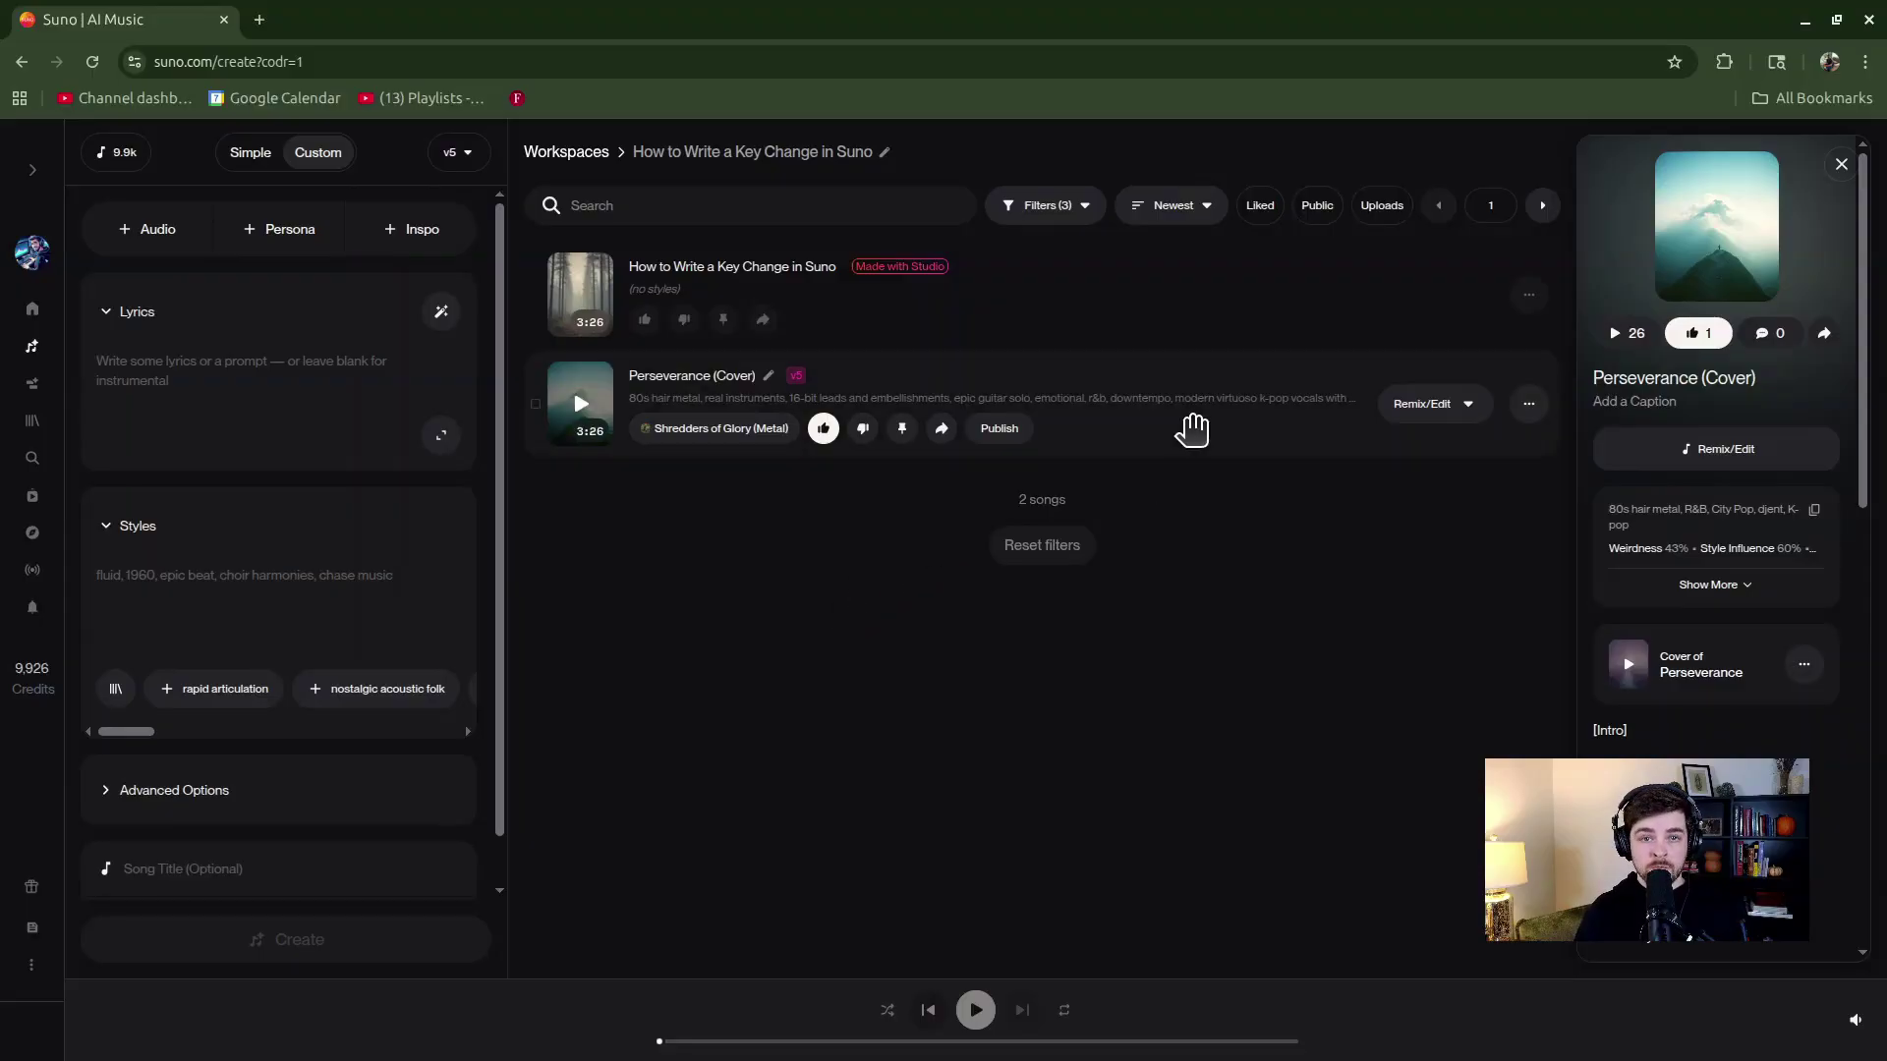
Step: Open Perseverance (Cover) in the Song Editor via Remix/Edit and scroll across its timeline
left_click(1449, 406)
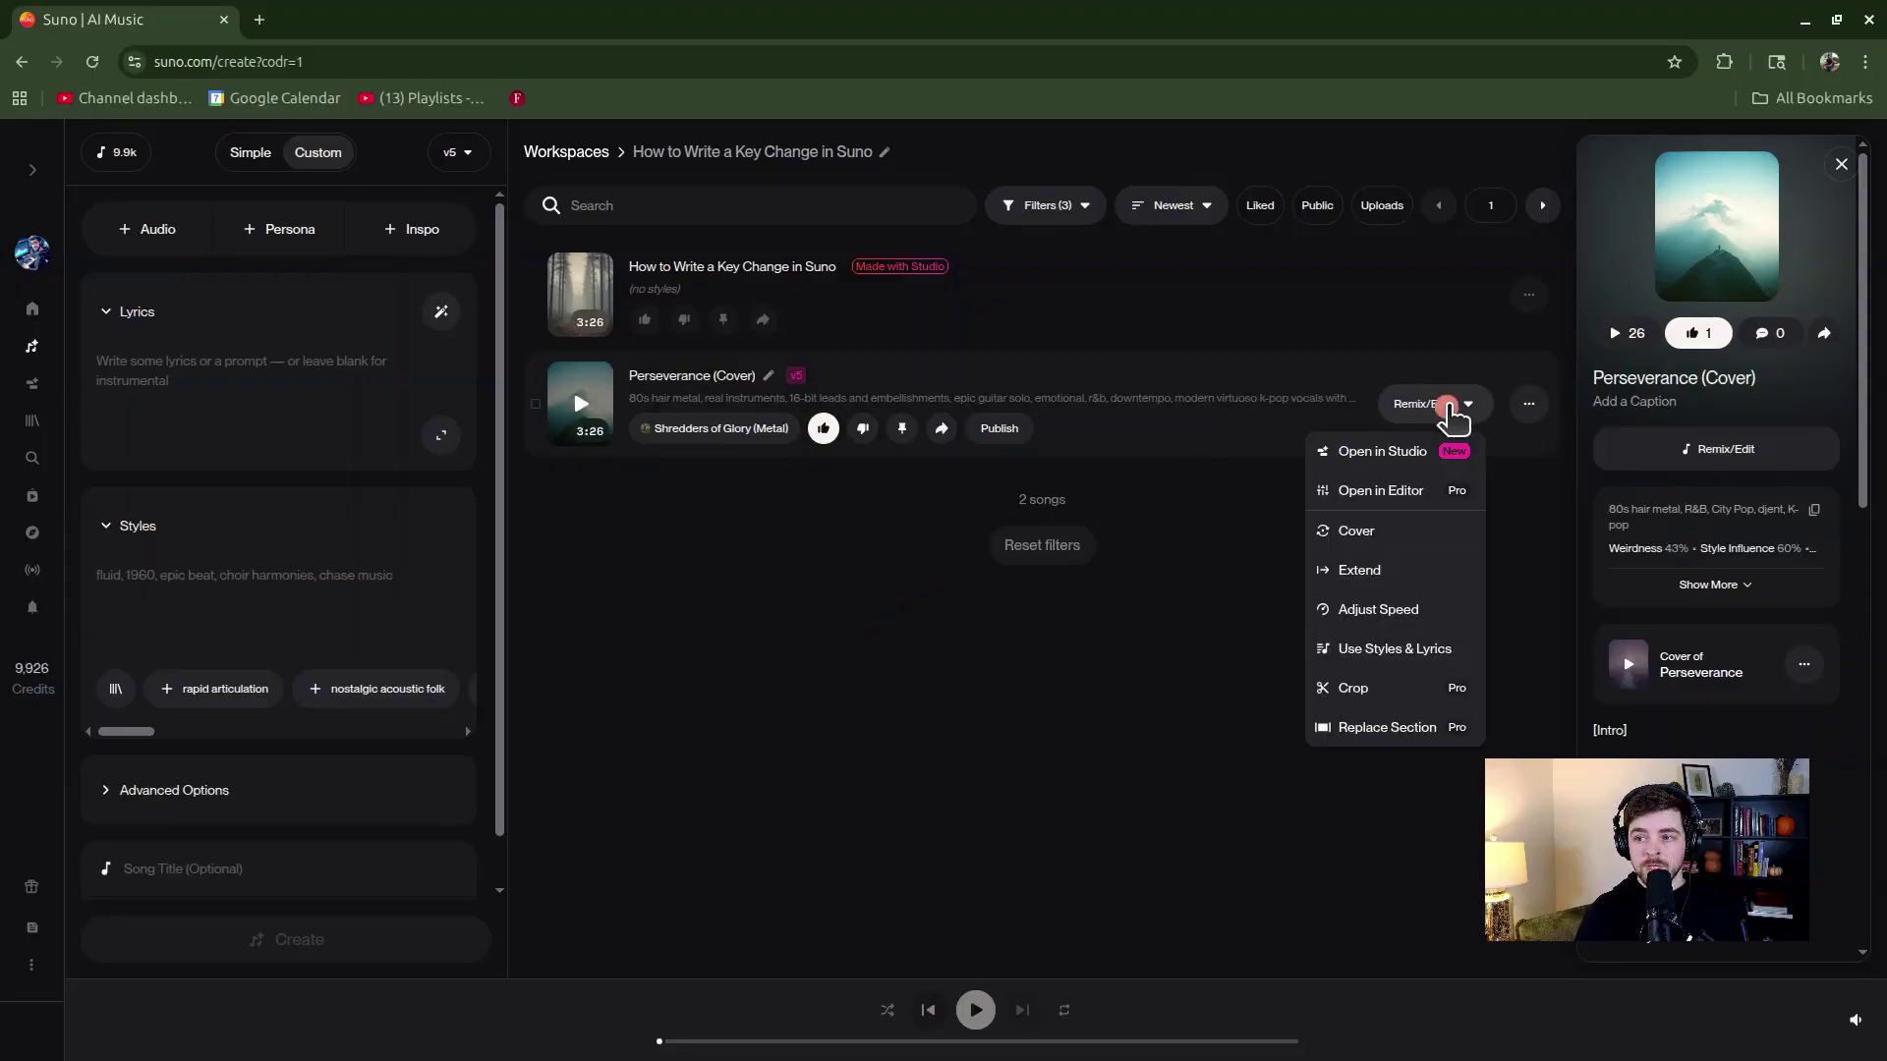
left_click(1429, 497)
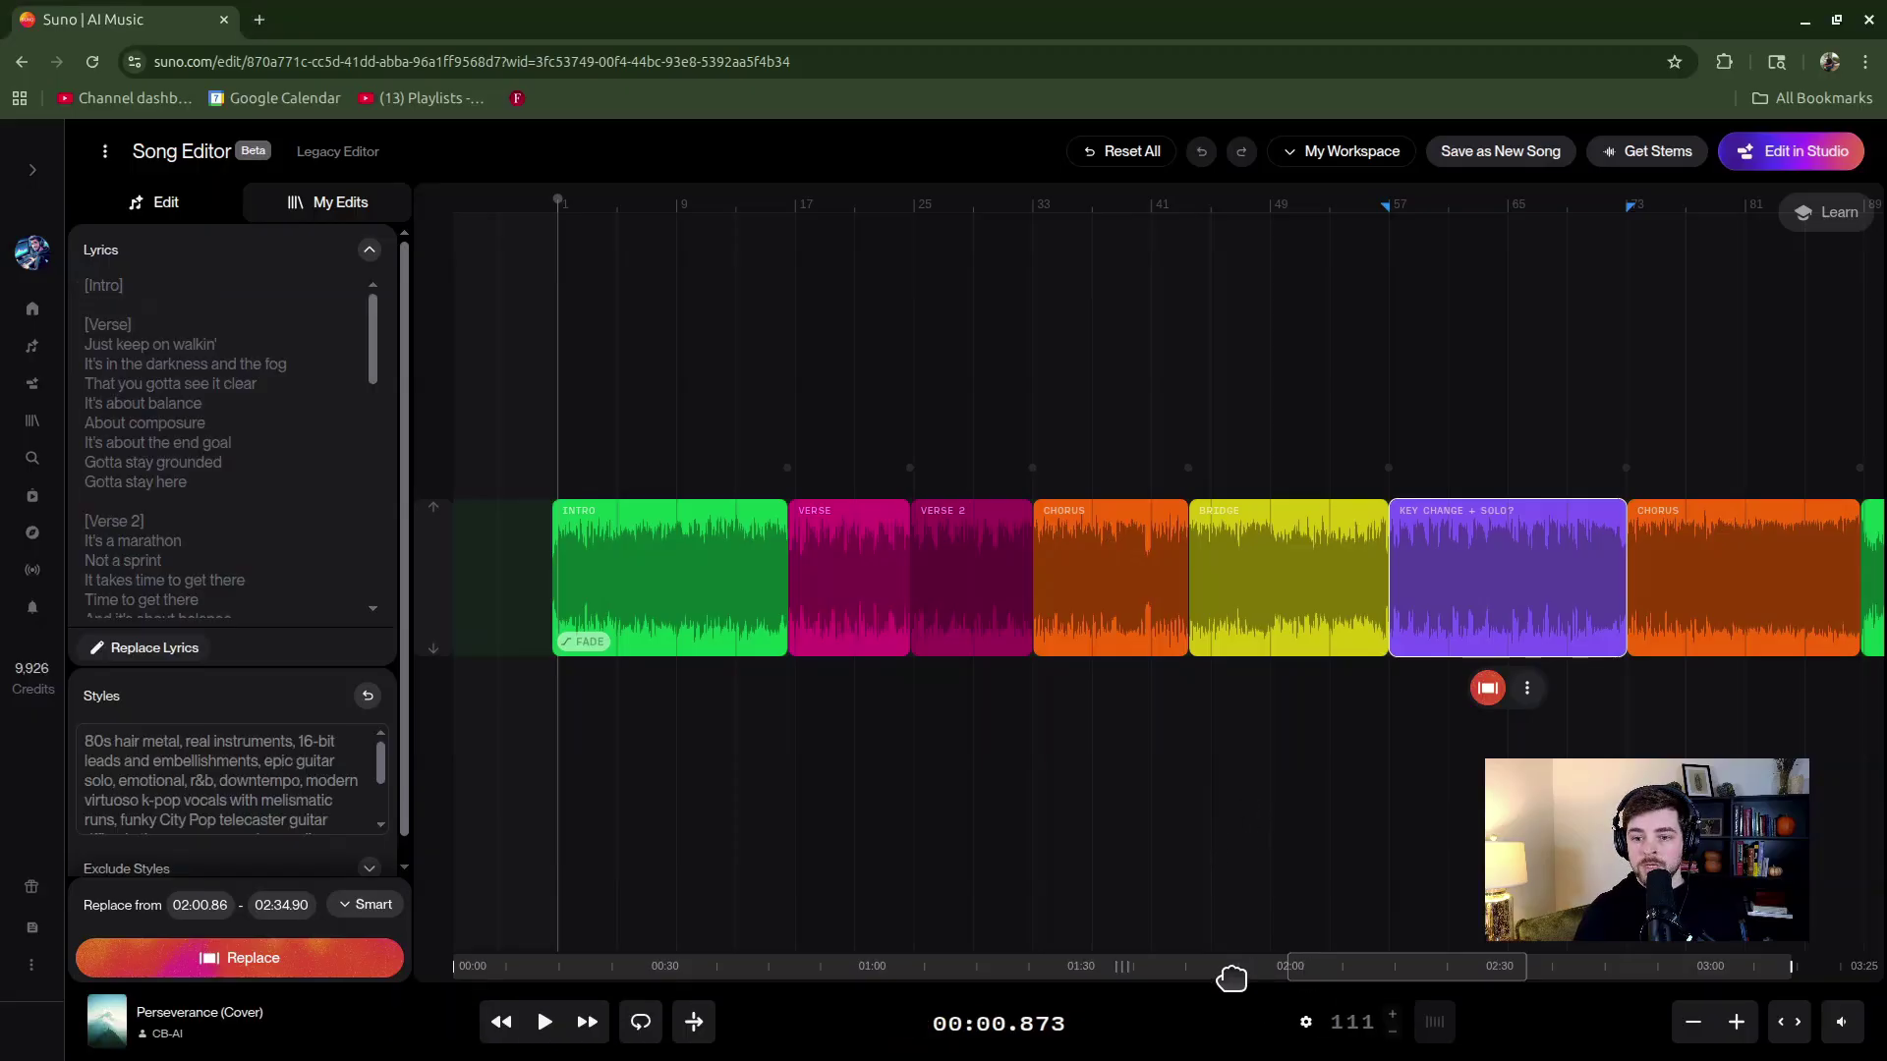
scroll(1193, 979, "right", 2)
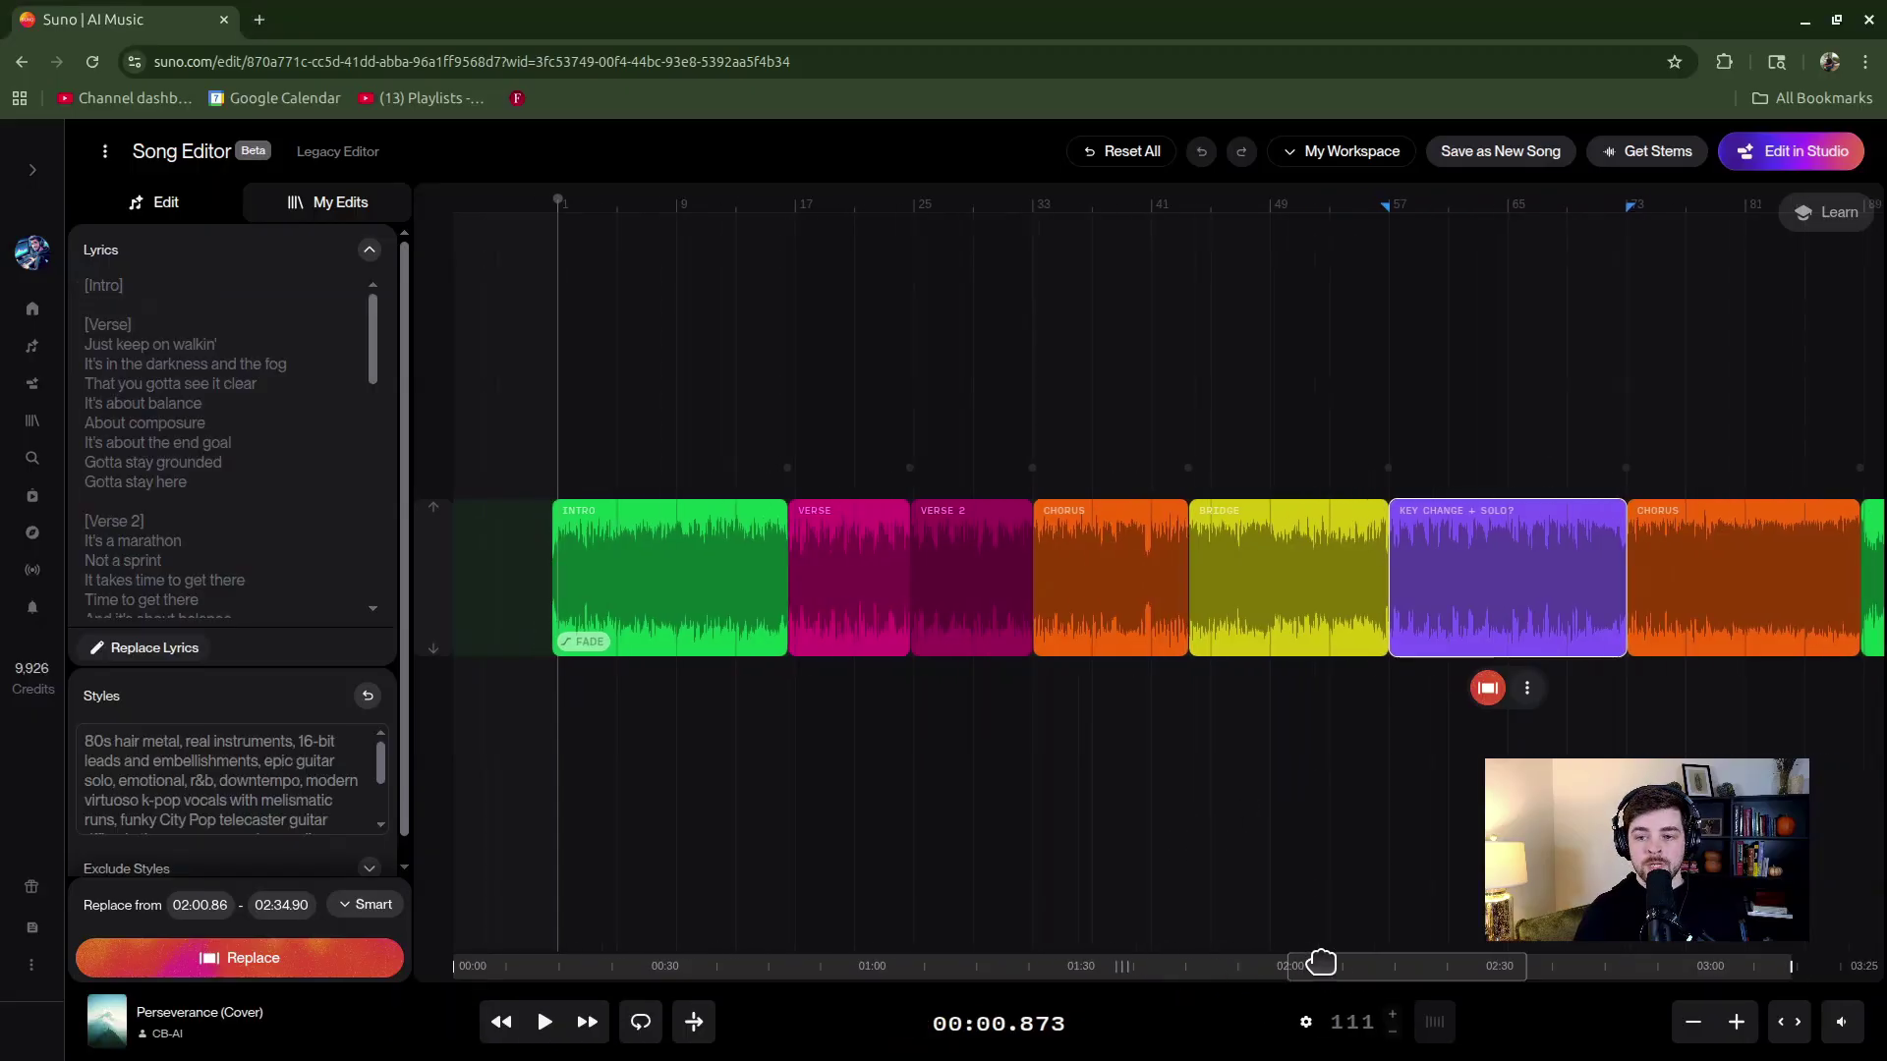
scroll(1392, 958, "left", 2)
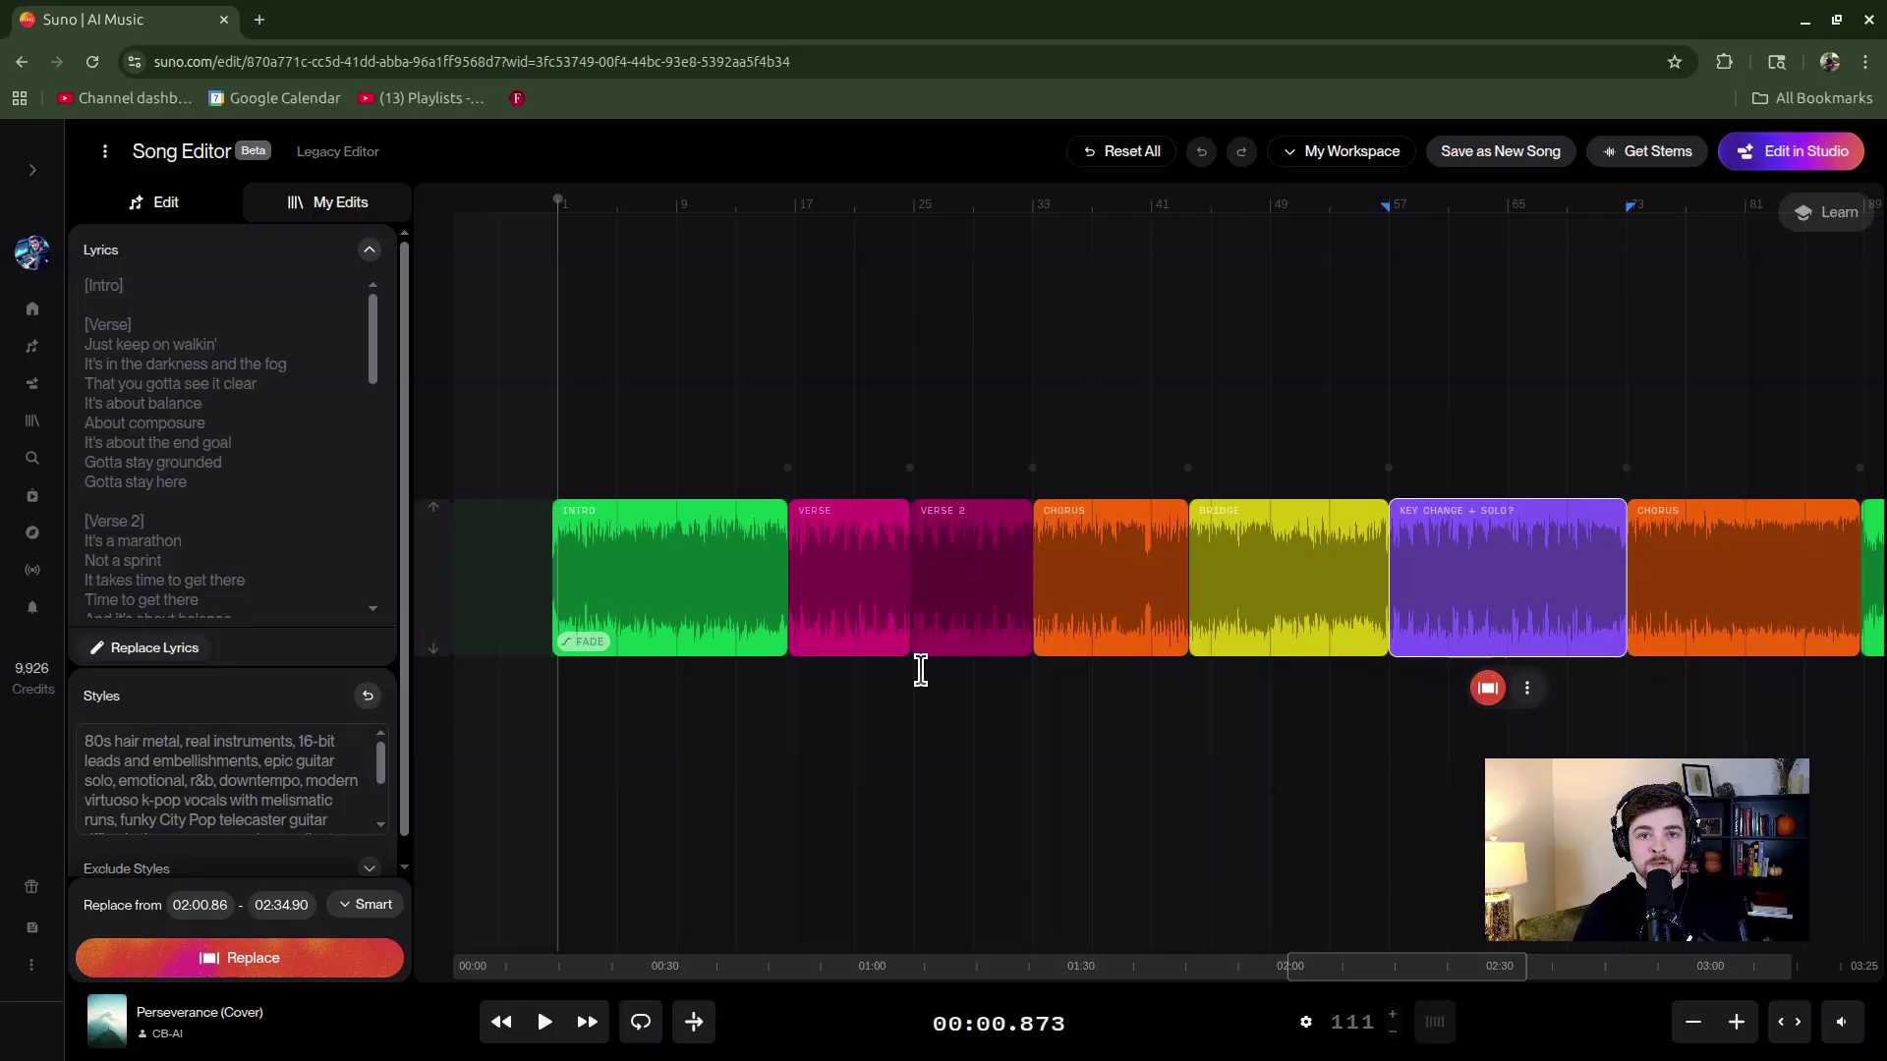
Step: Split the intro at 00:18.156 and rename the second half 'Key Change'
left_click(682, 408)
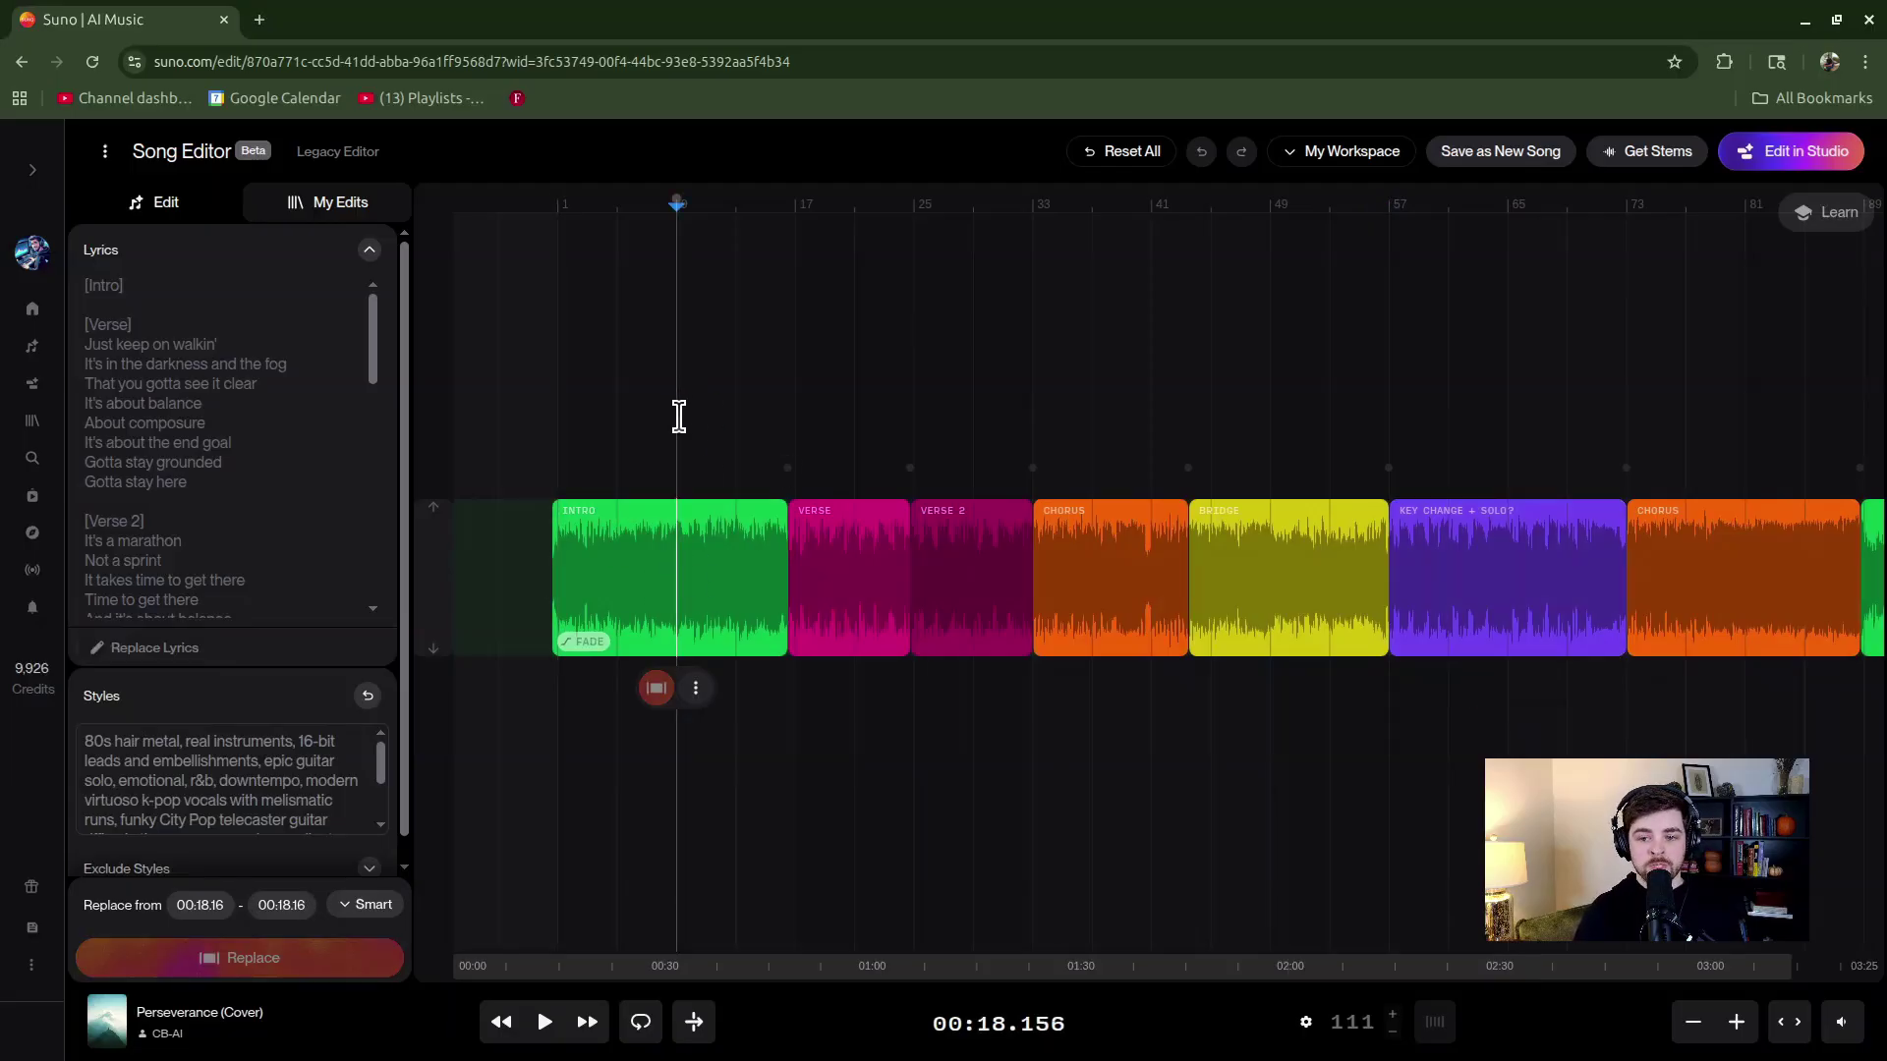
right_click(679, 416)
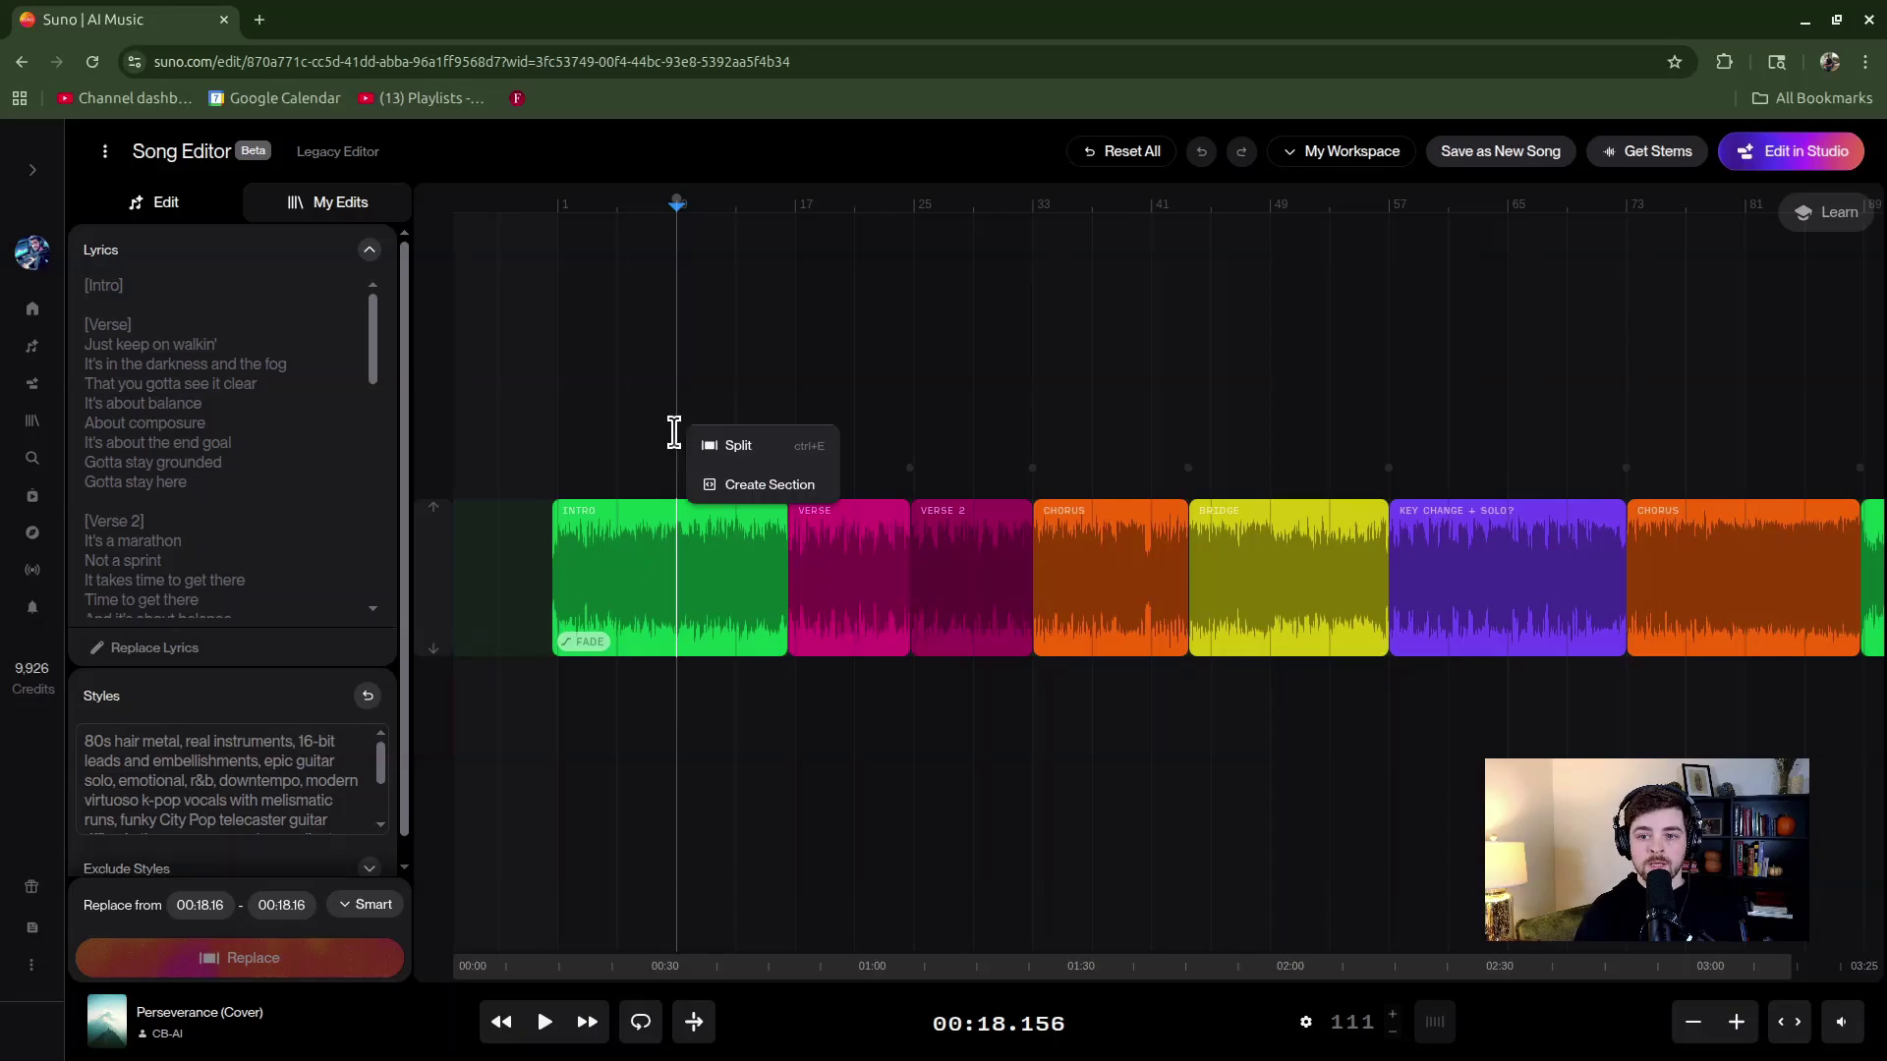
left_click(779, 460)
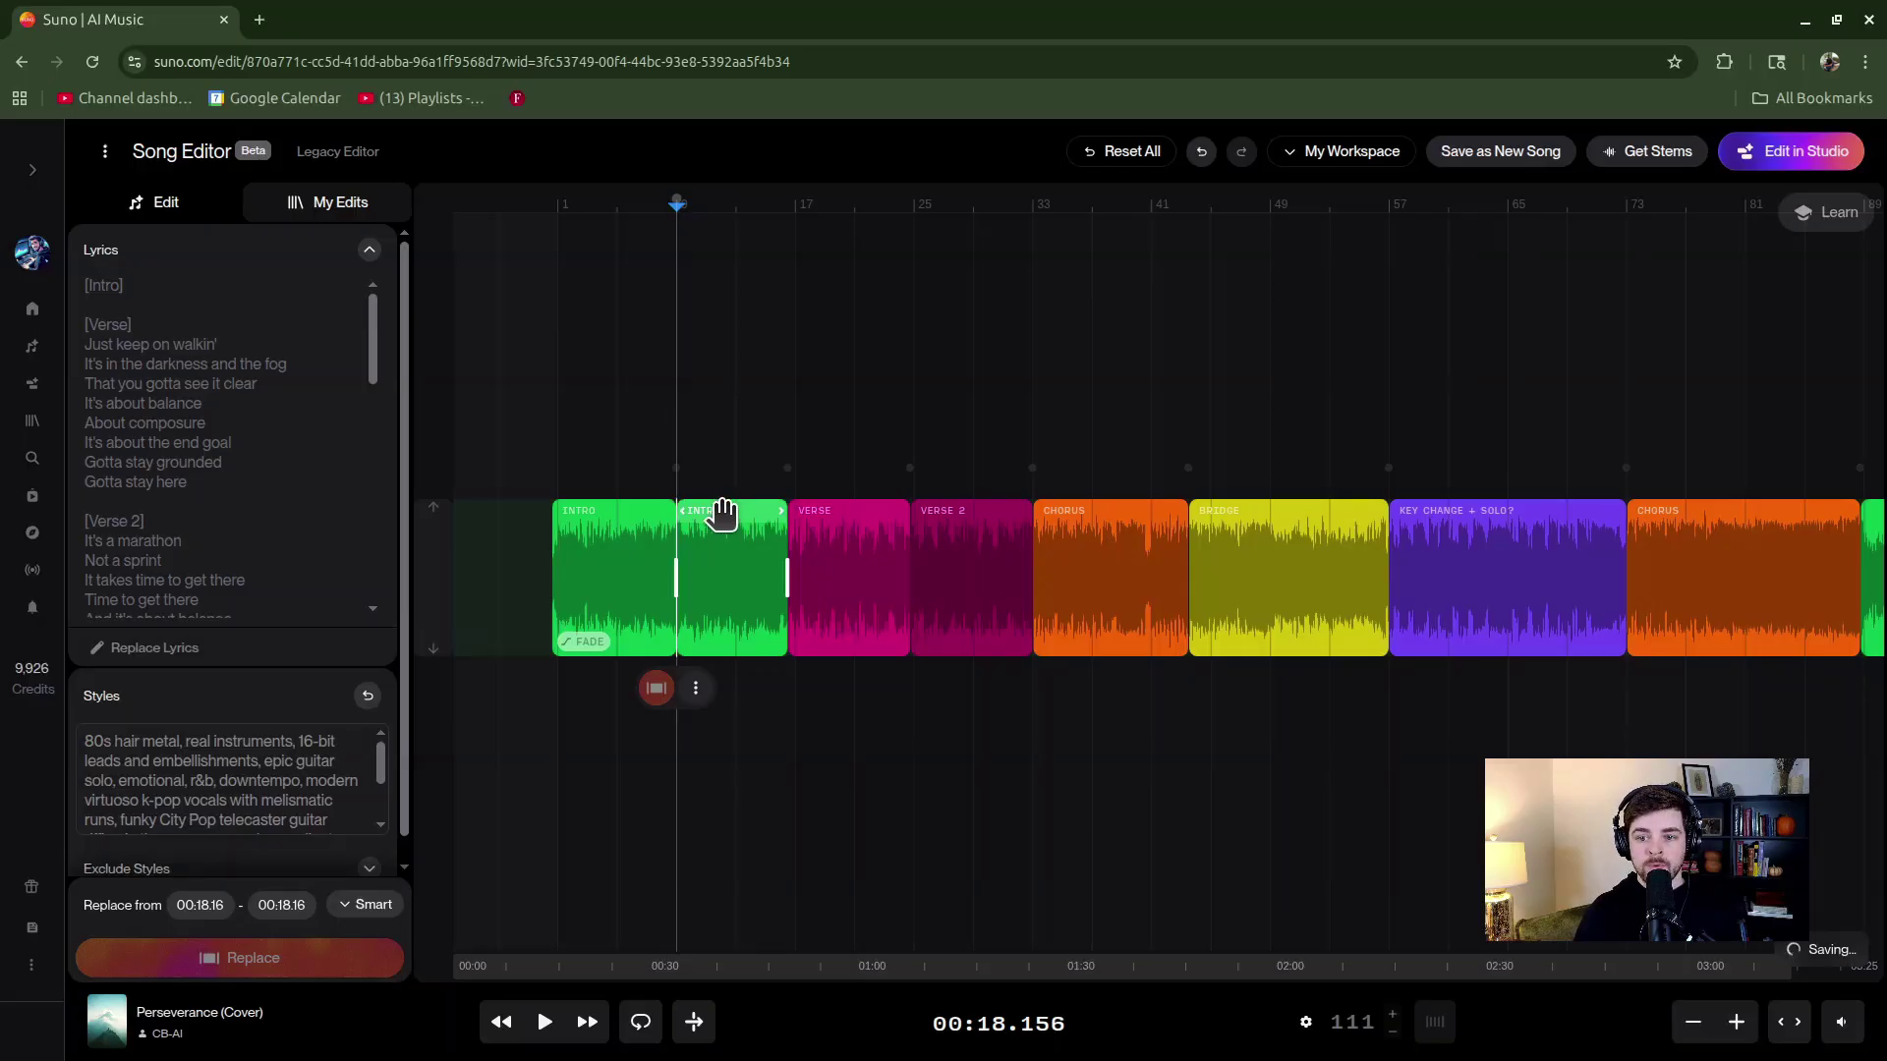
left_click(728, 513)
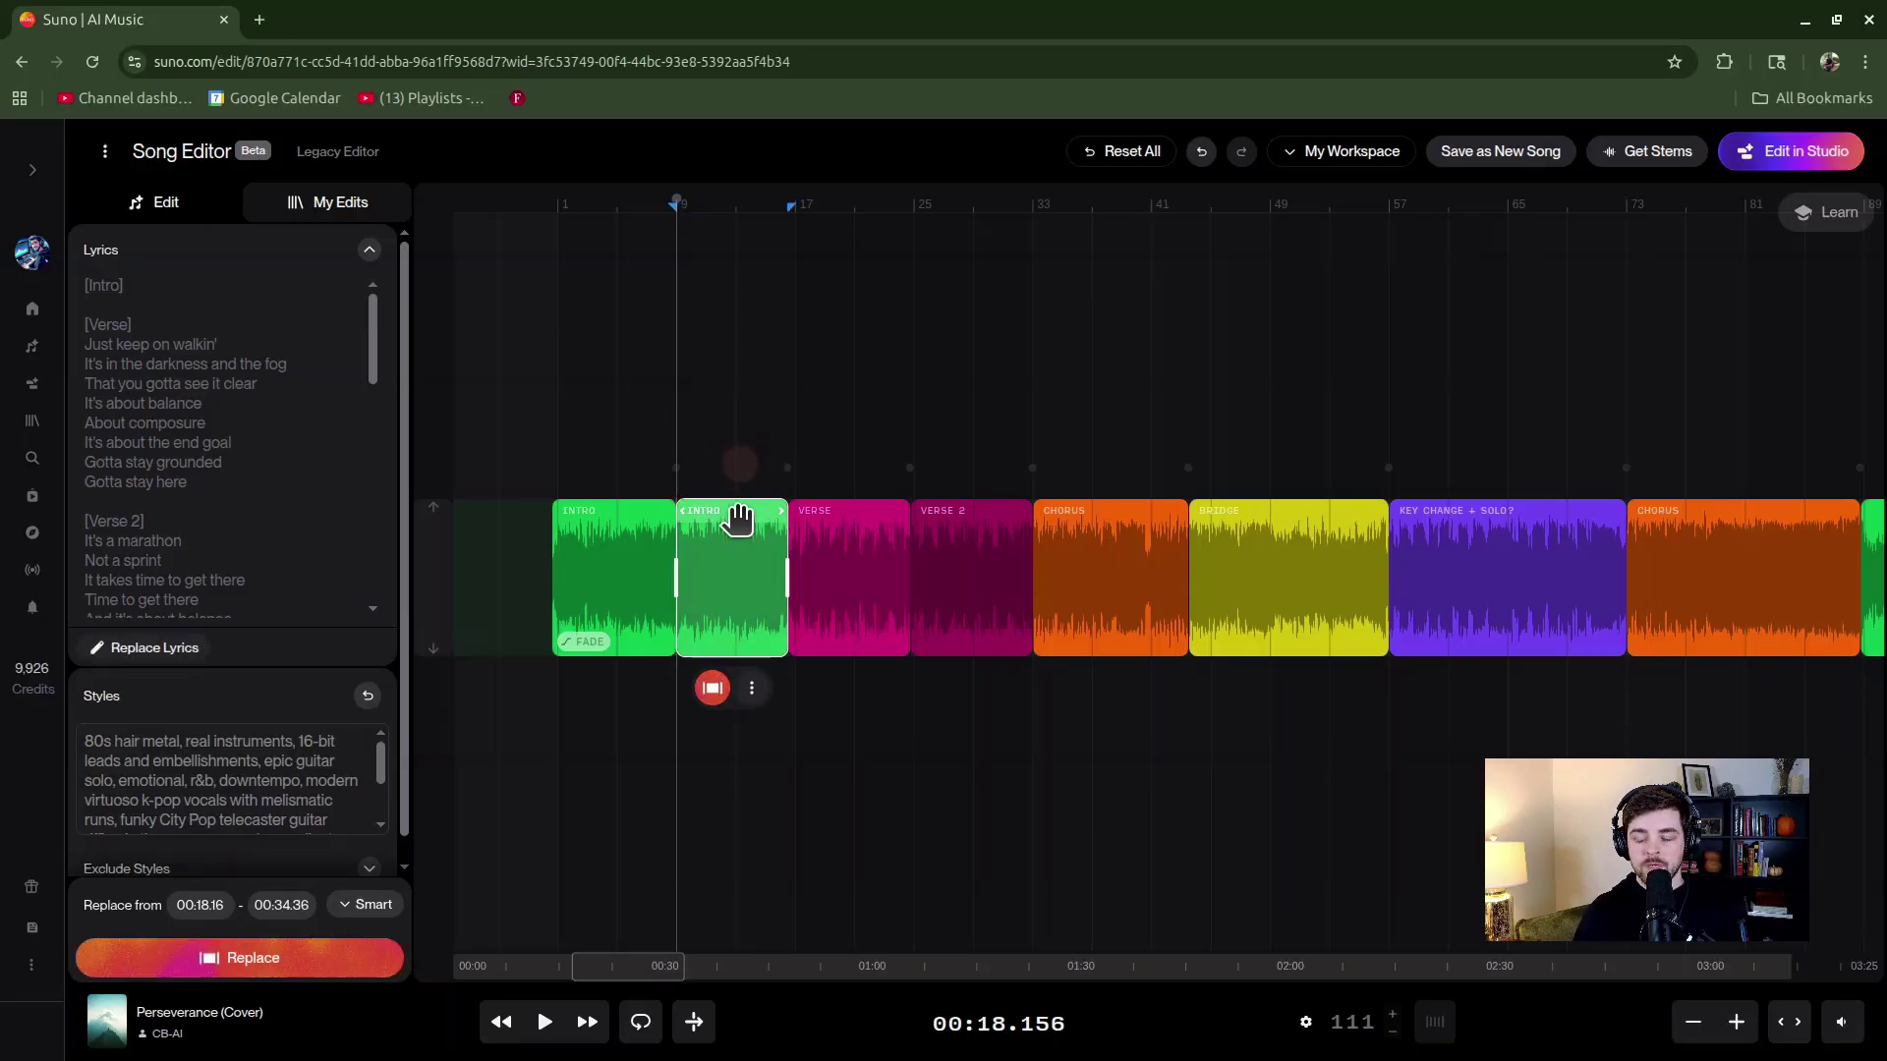
right_click(738, 518)
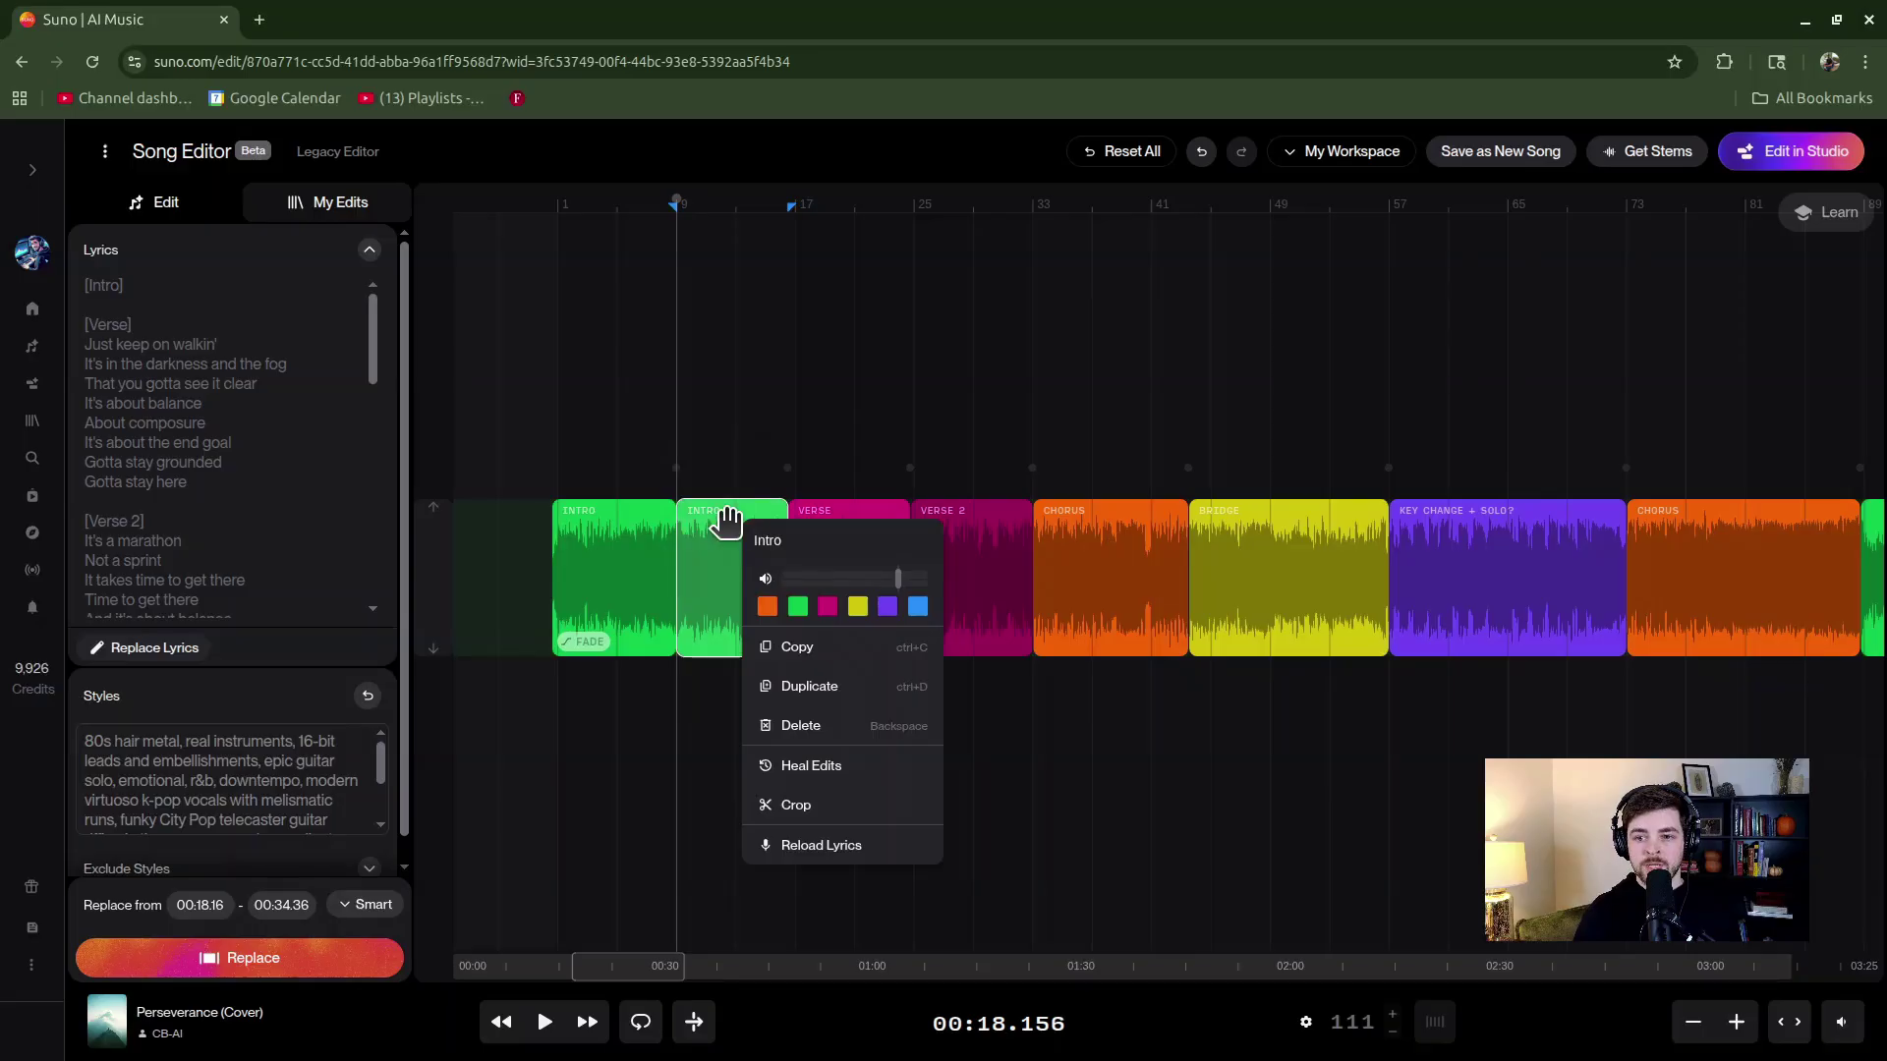
left_click_drag(826, 541, 741, 546)
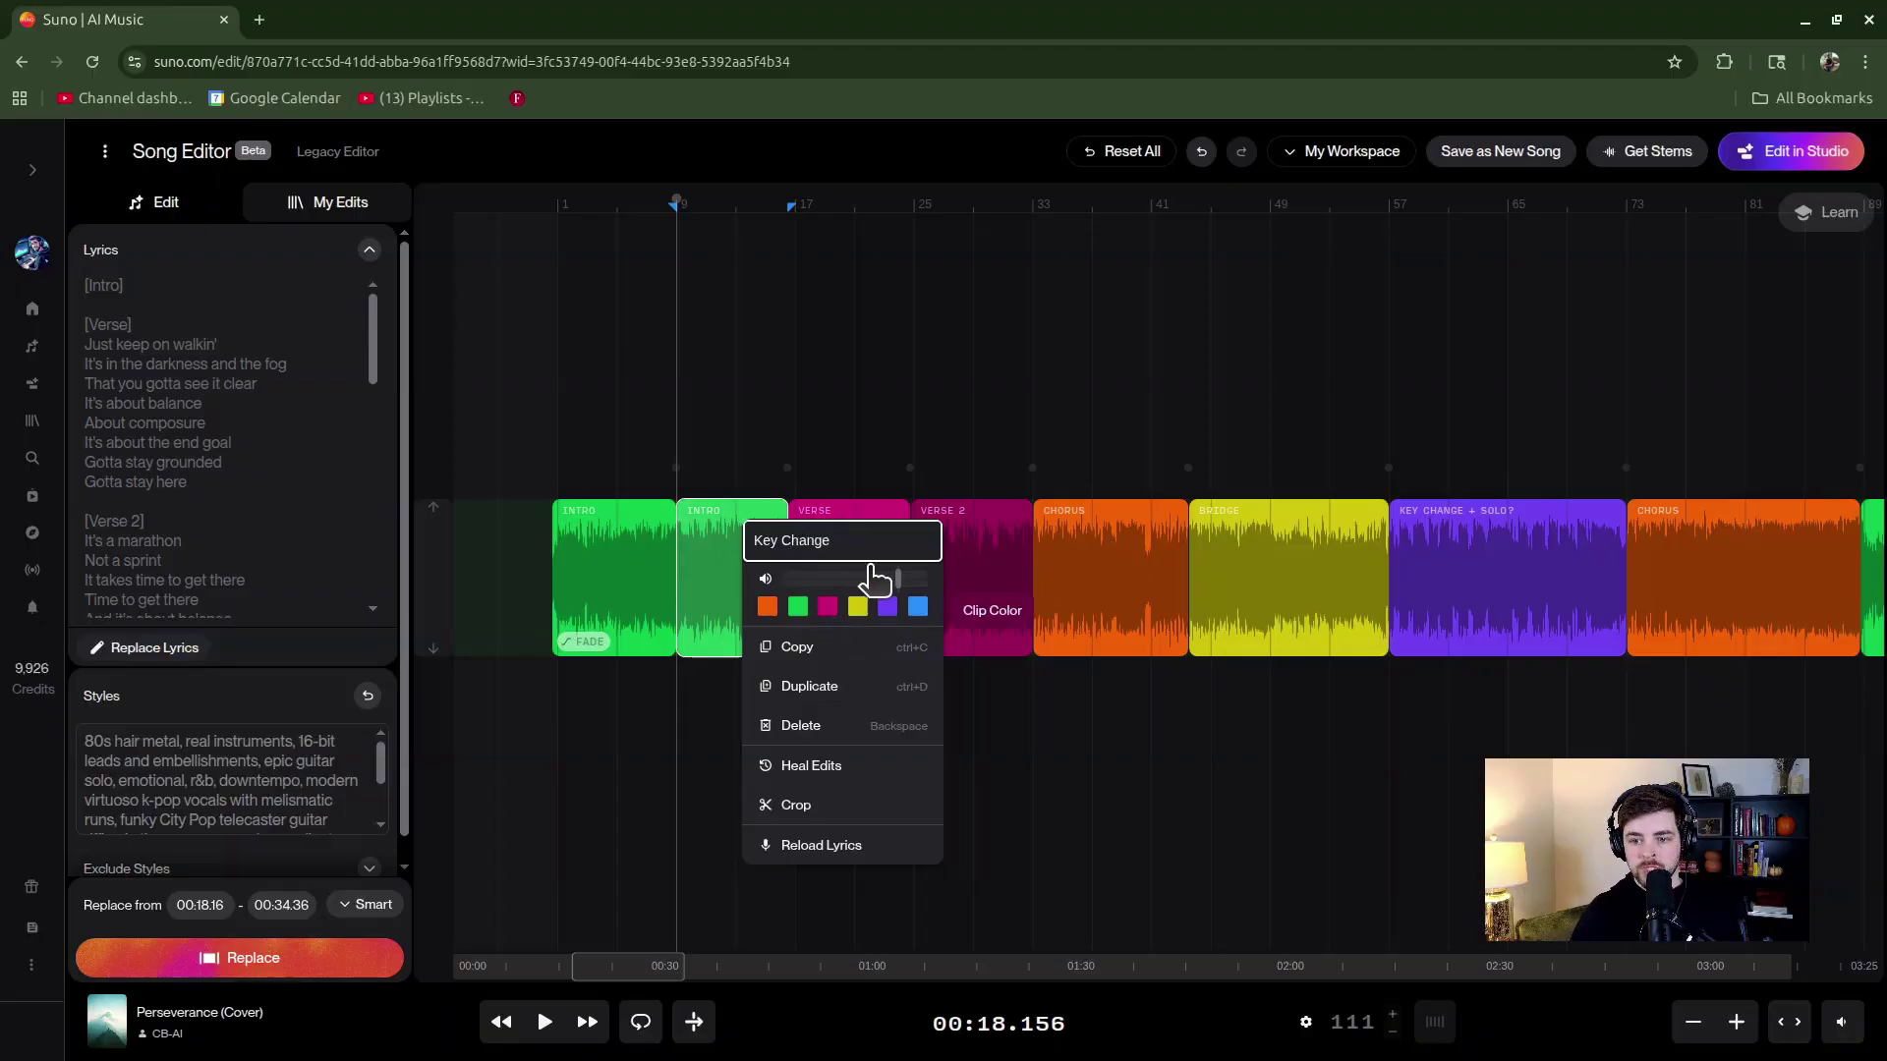
key("Return")
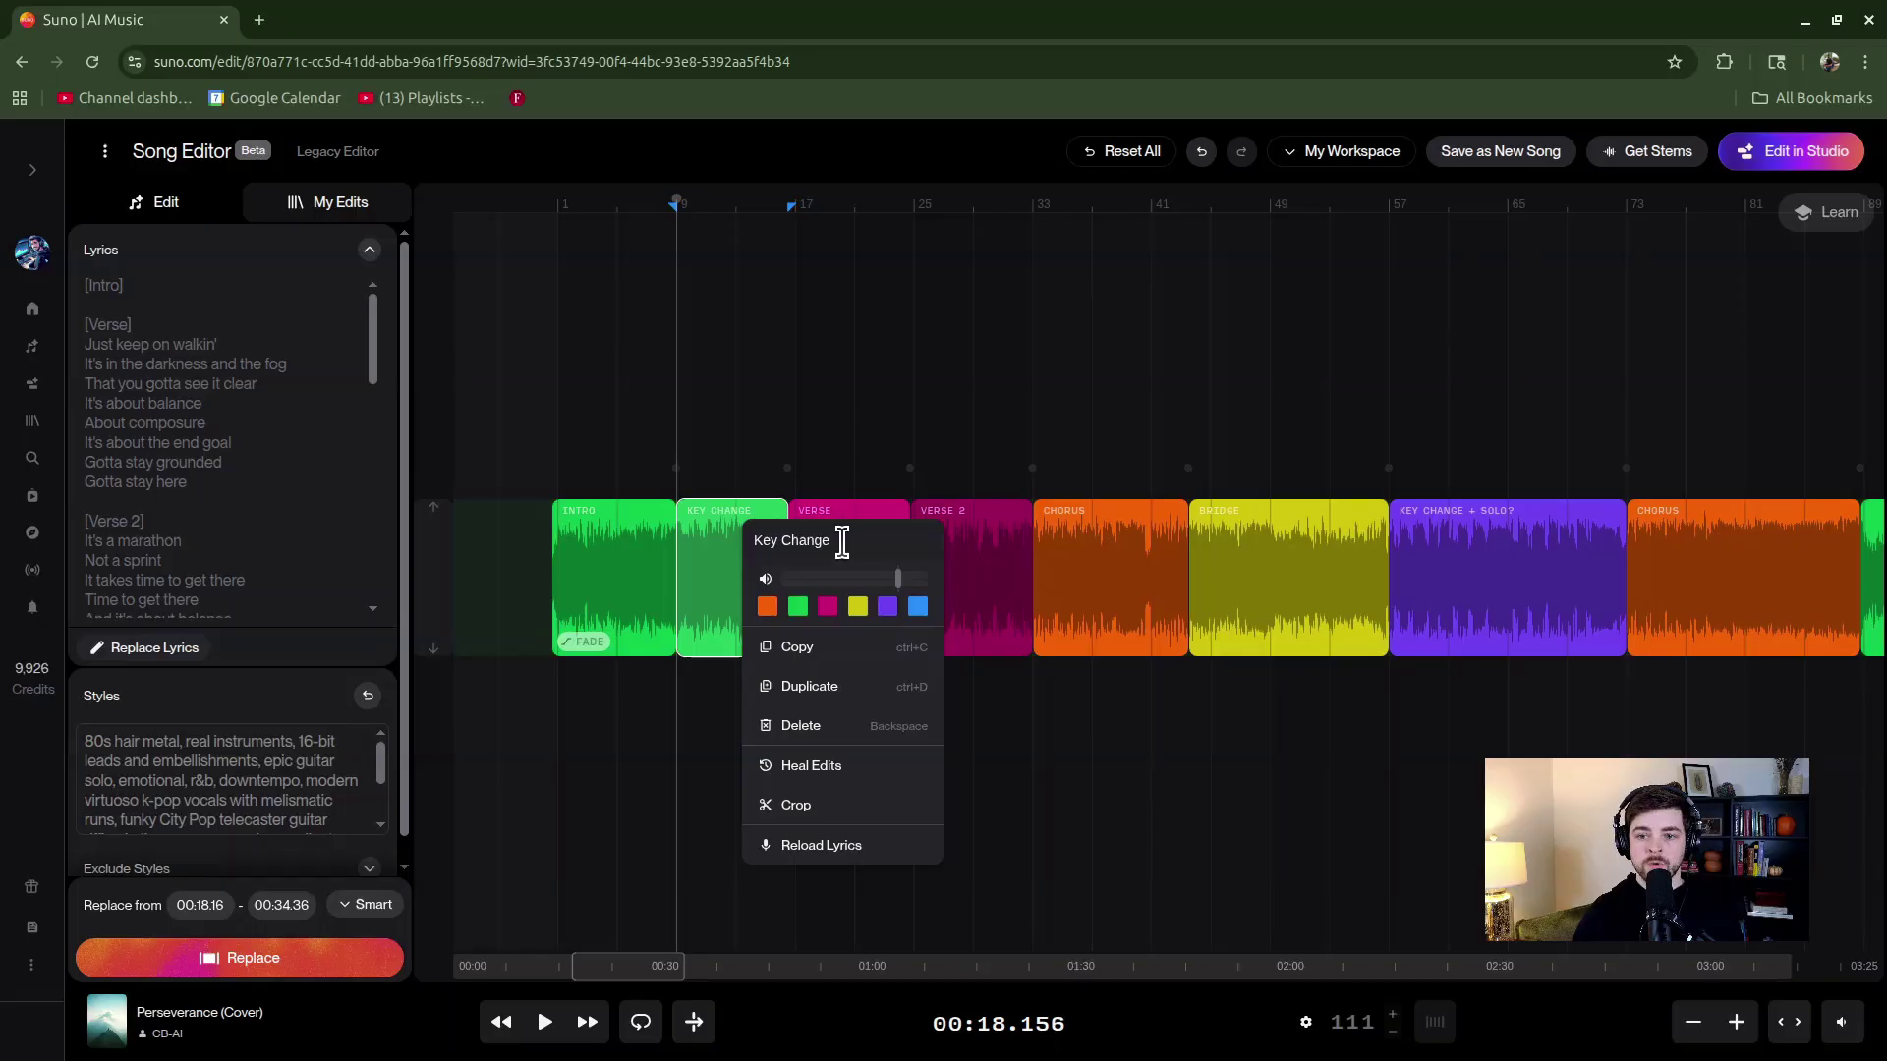
Step: Undo the rename and the split, restoring the single INTRO clip
left_click(1200, 157)
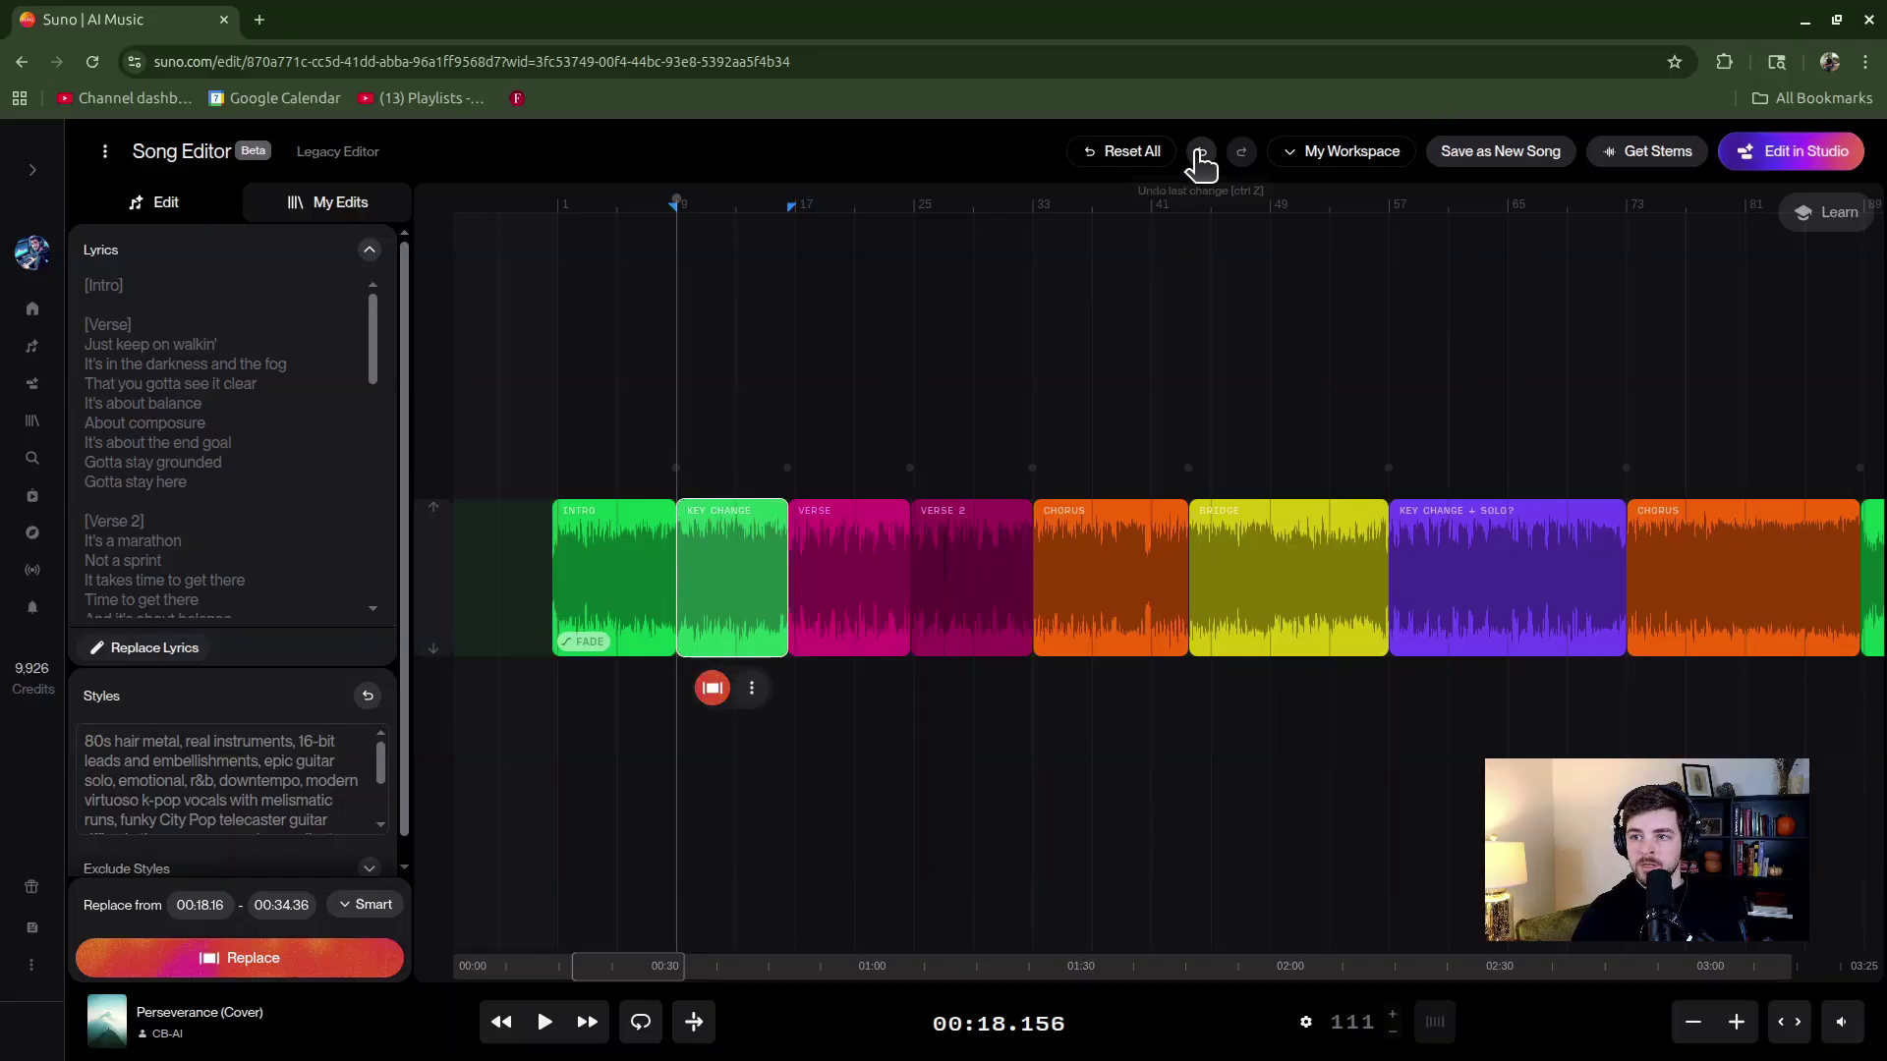
left_click(1201, 153)
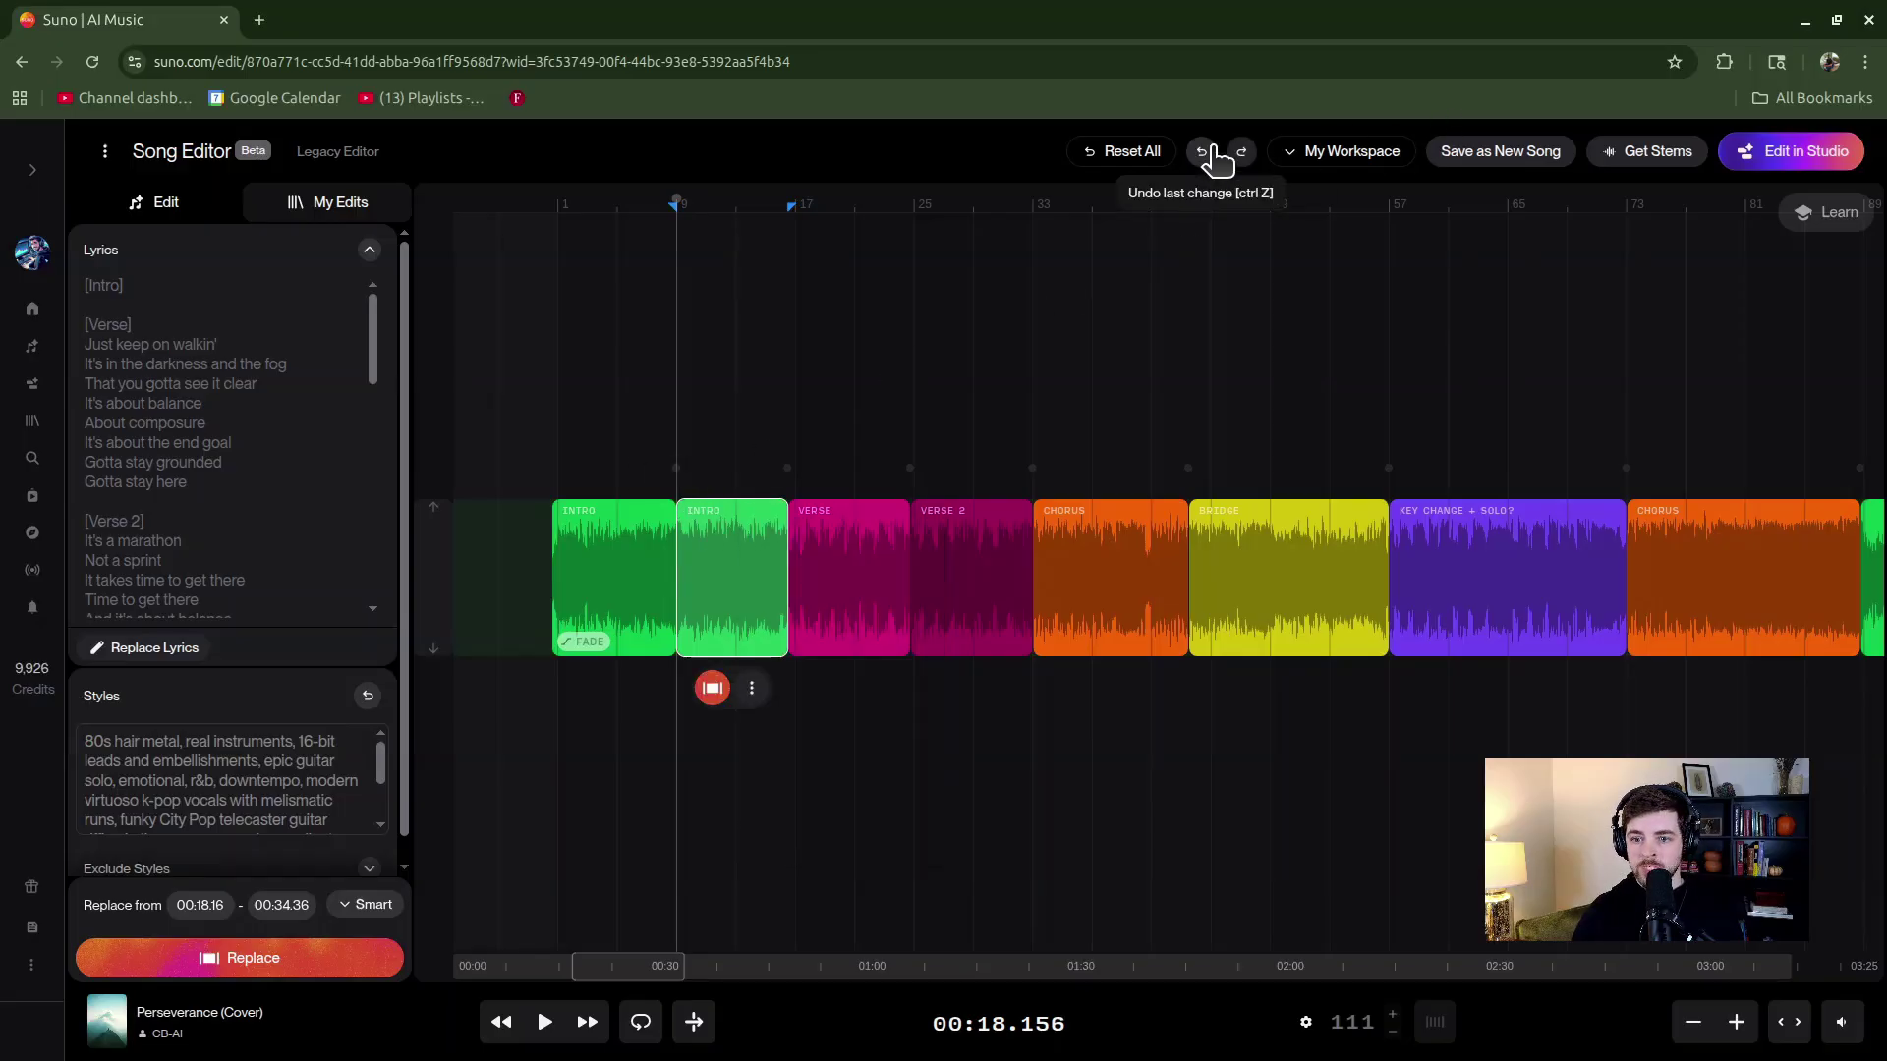
left_click(1207, 153)
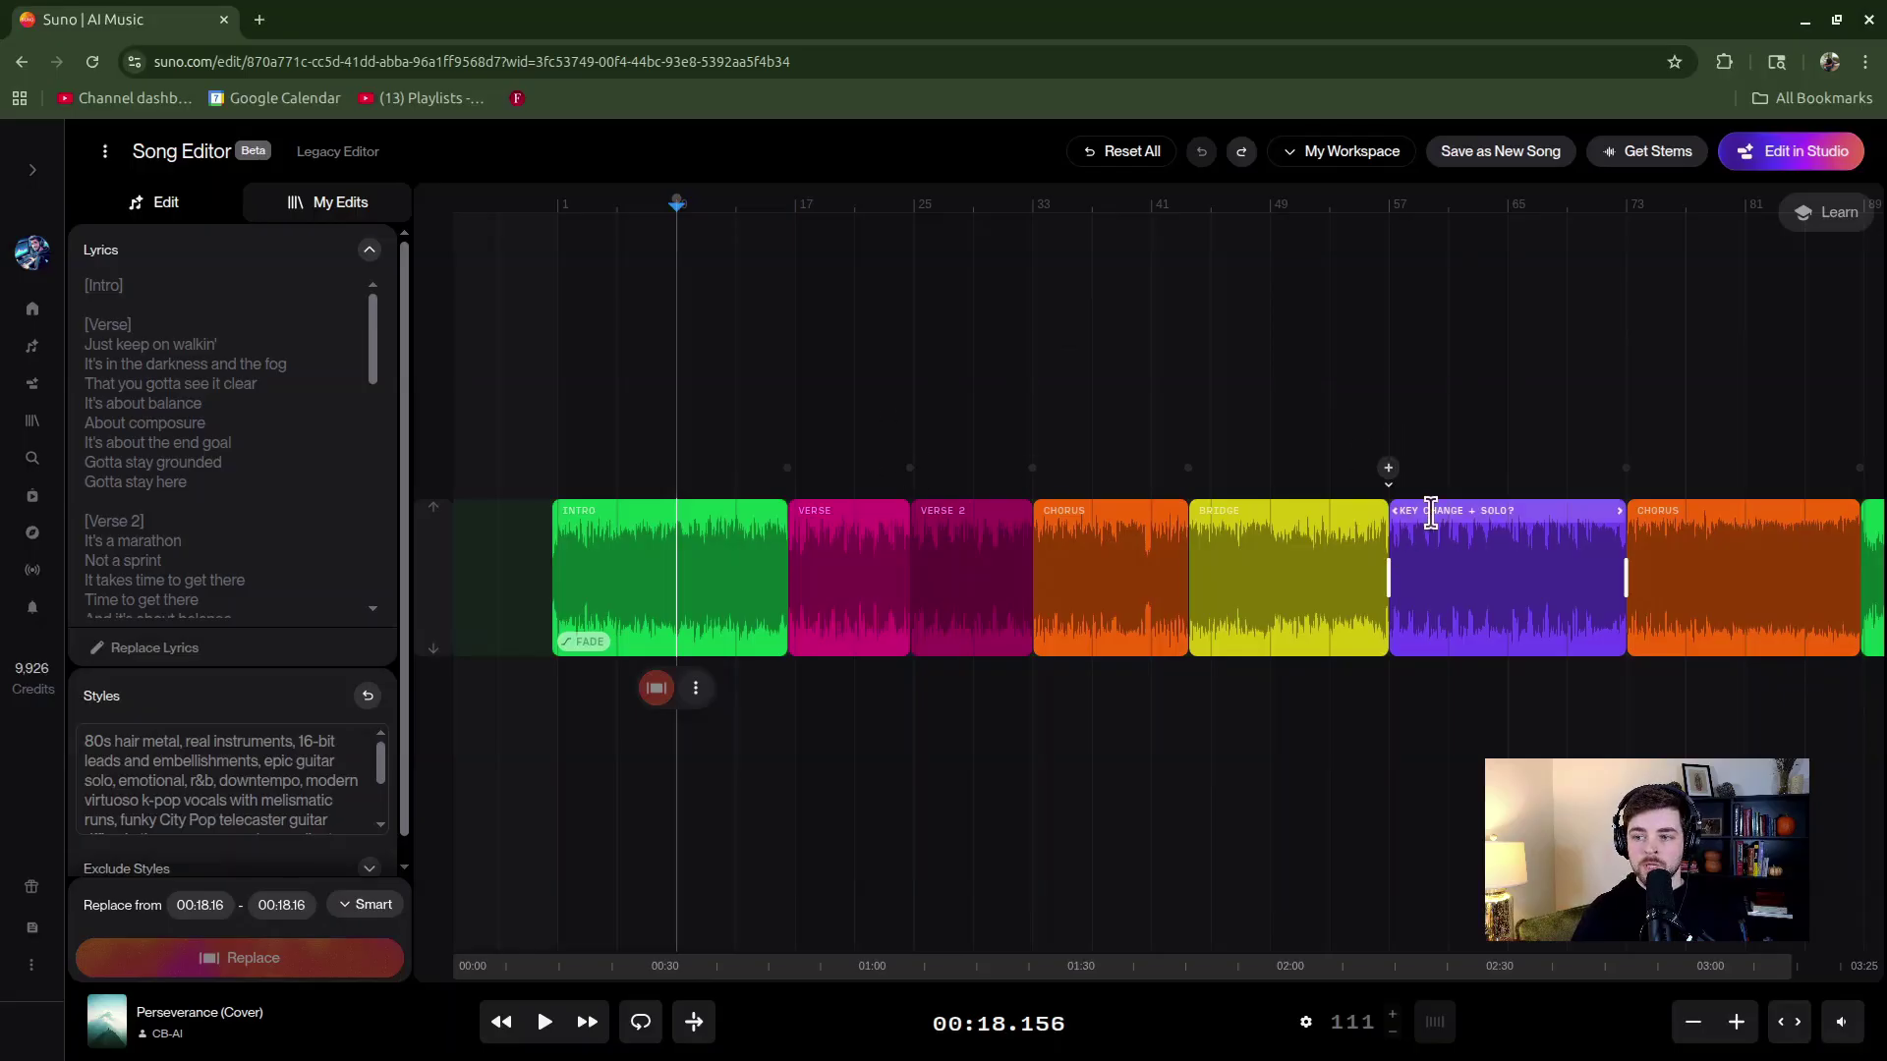
Step: Place the playhead in the middle of the BRIDGE section with nothing selected
left_click(1464, 548)
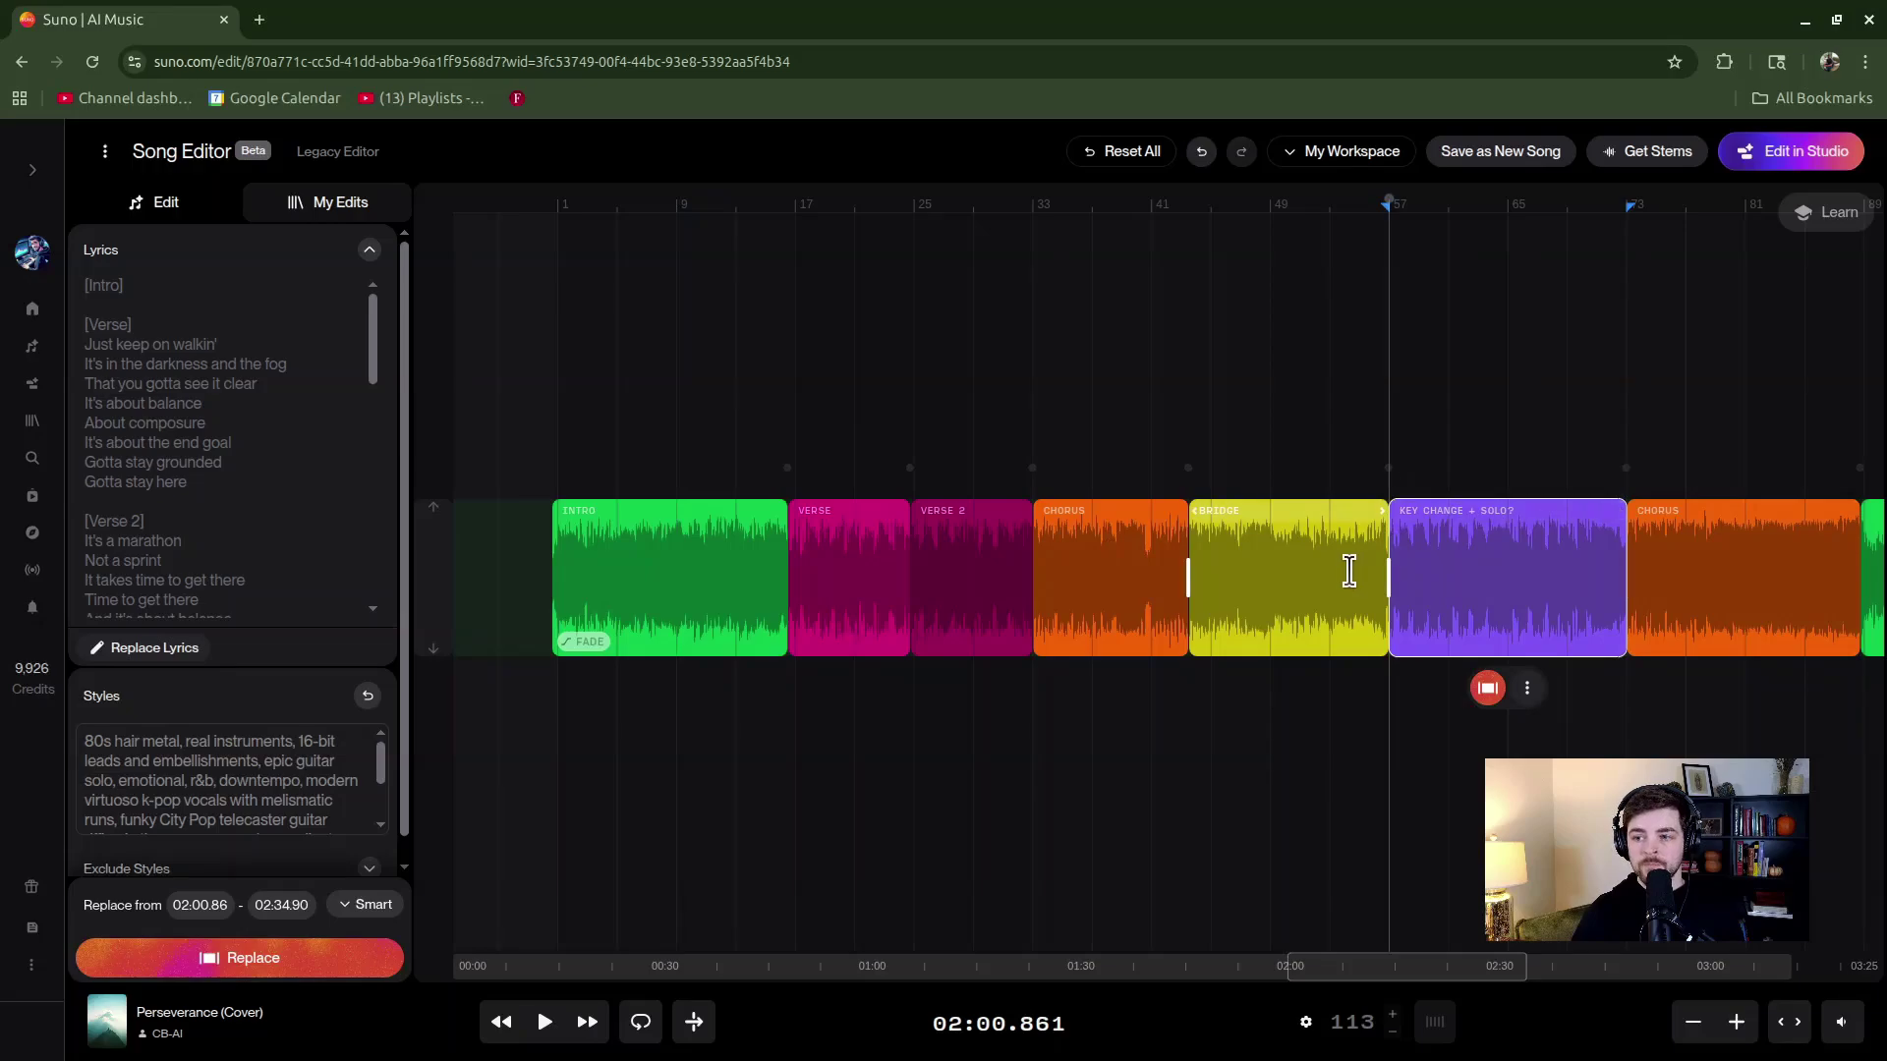
left_click(1280, 579)
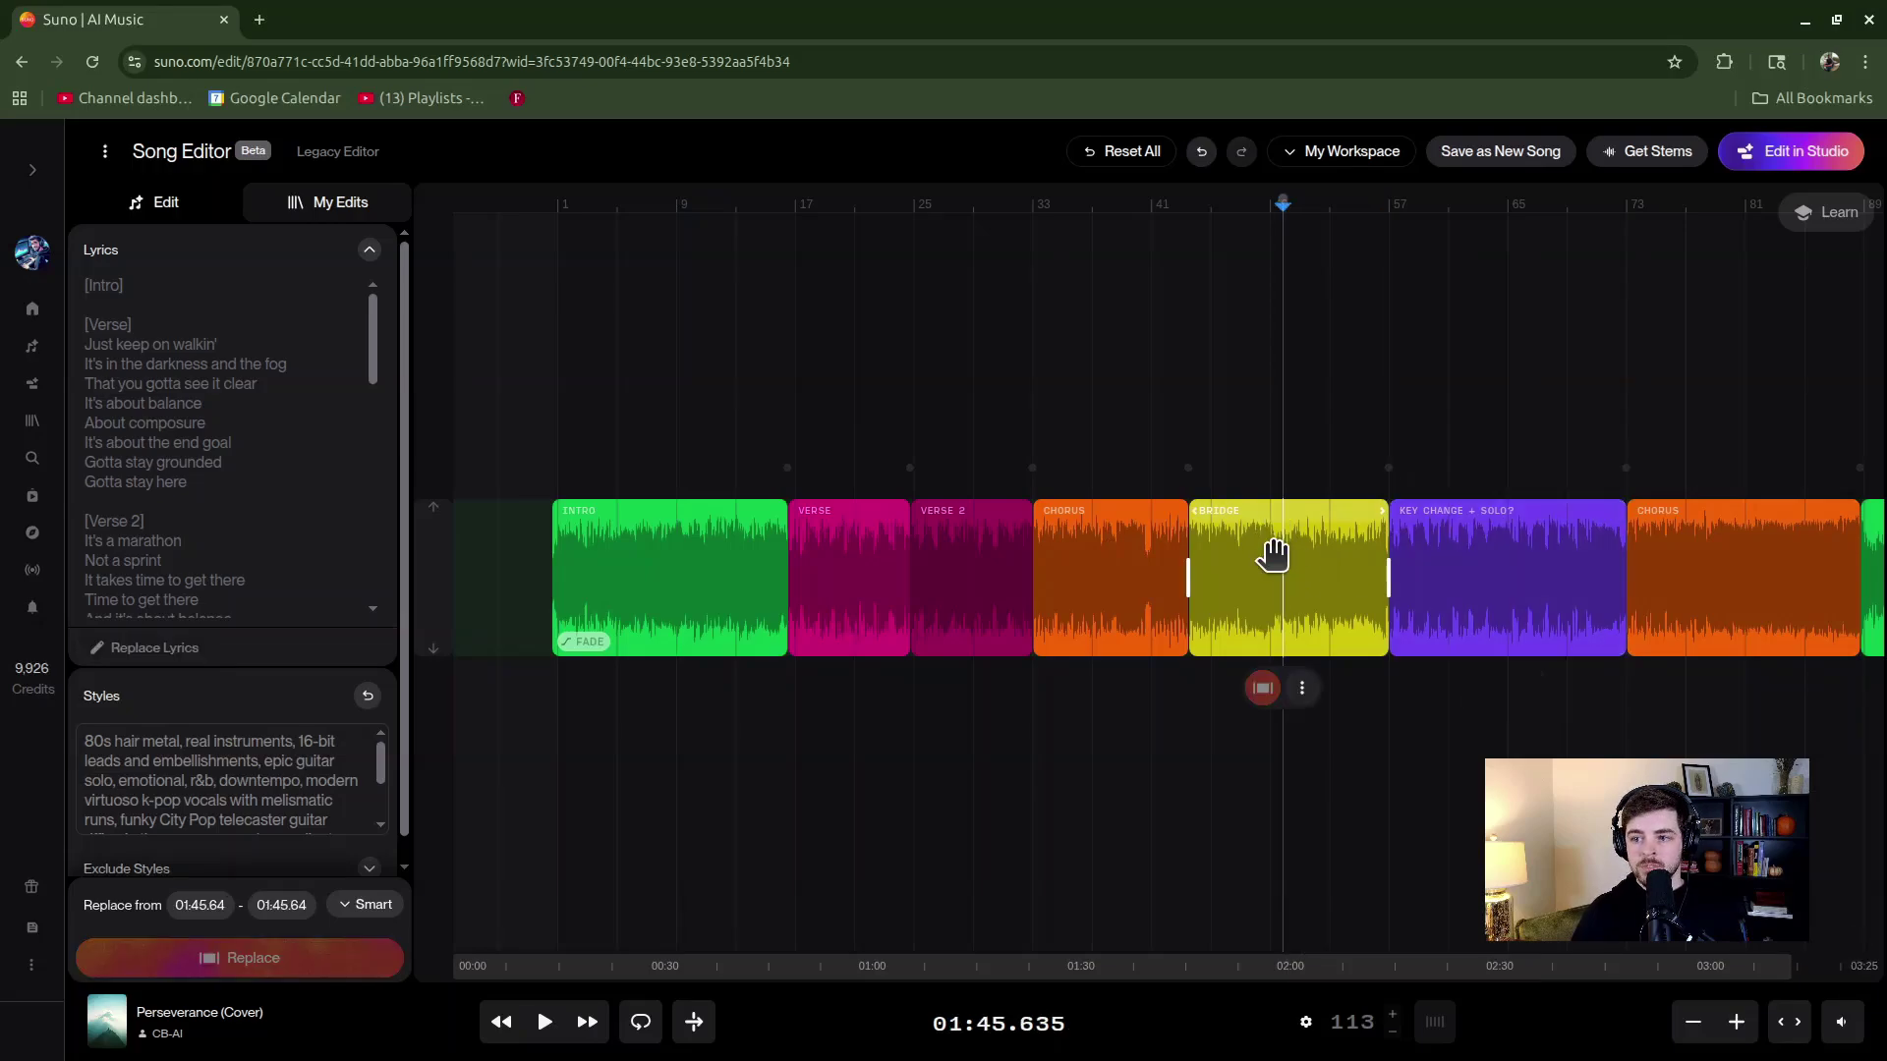
left_click(1271, 611)
left_click(1282, 589)
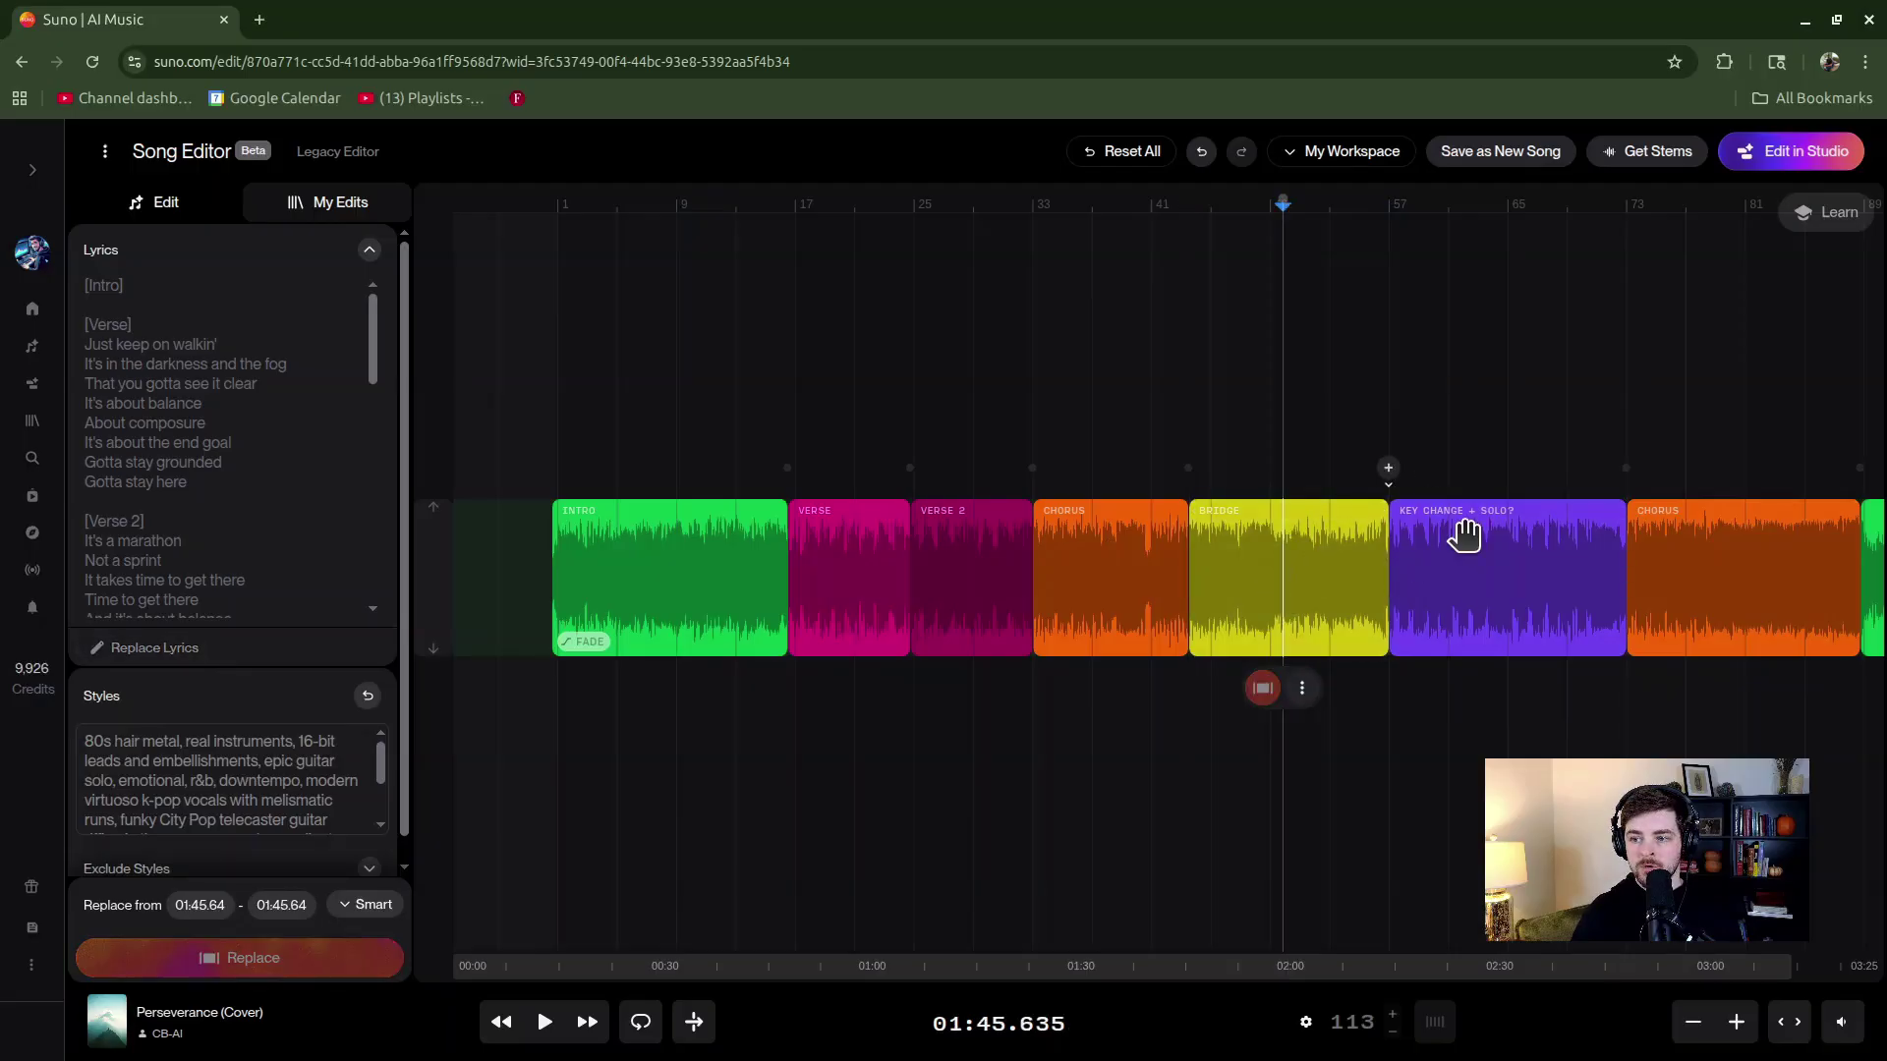
Step: Play from mid-bridge into the key change, stop, then select the KEY CHANGE + SOLO? clip
key("space")
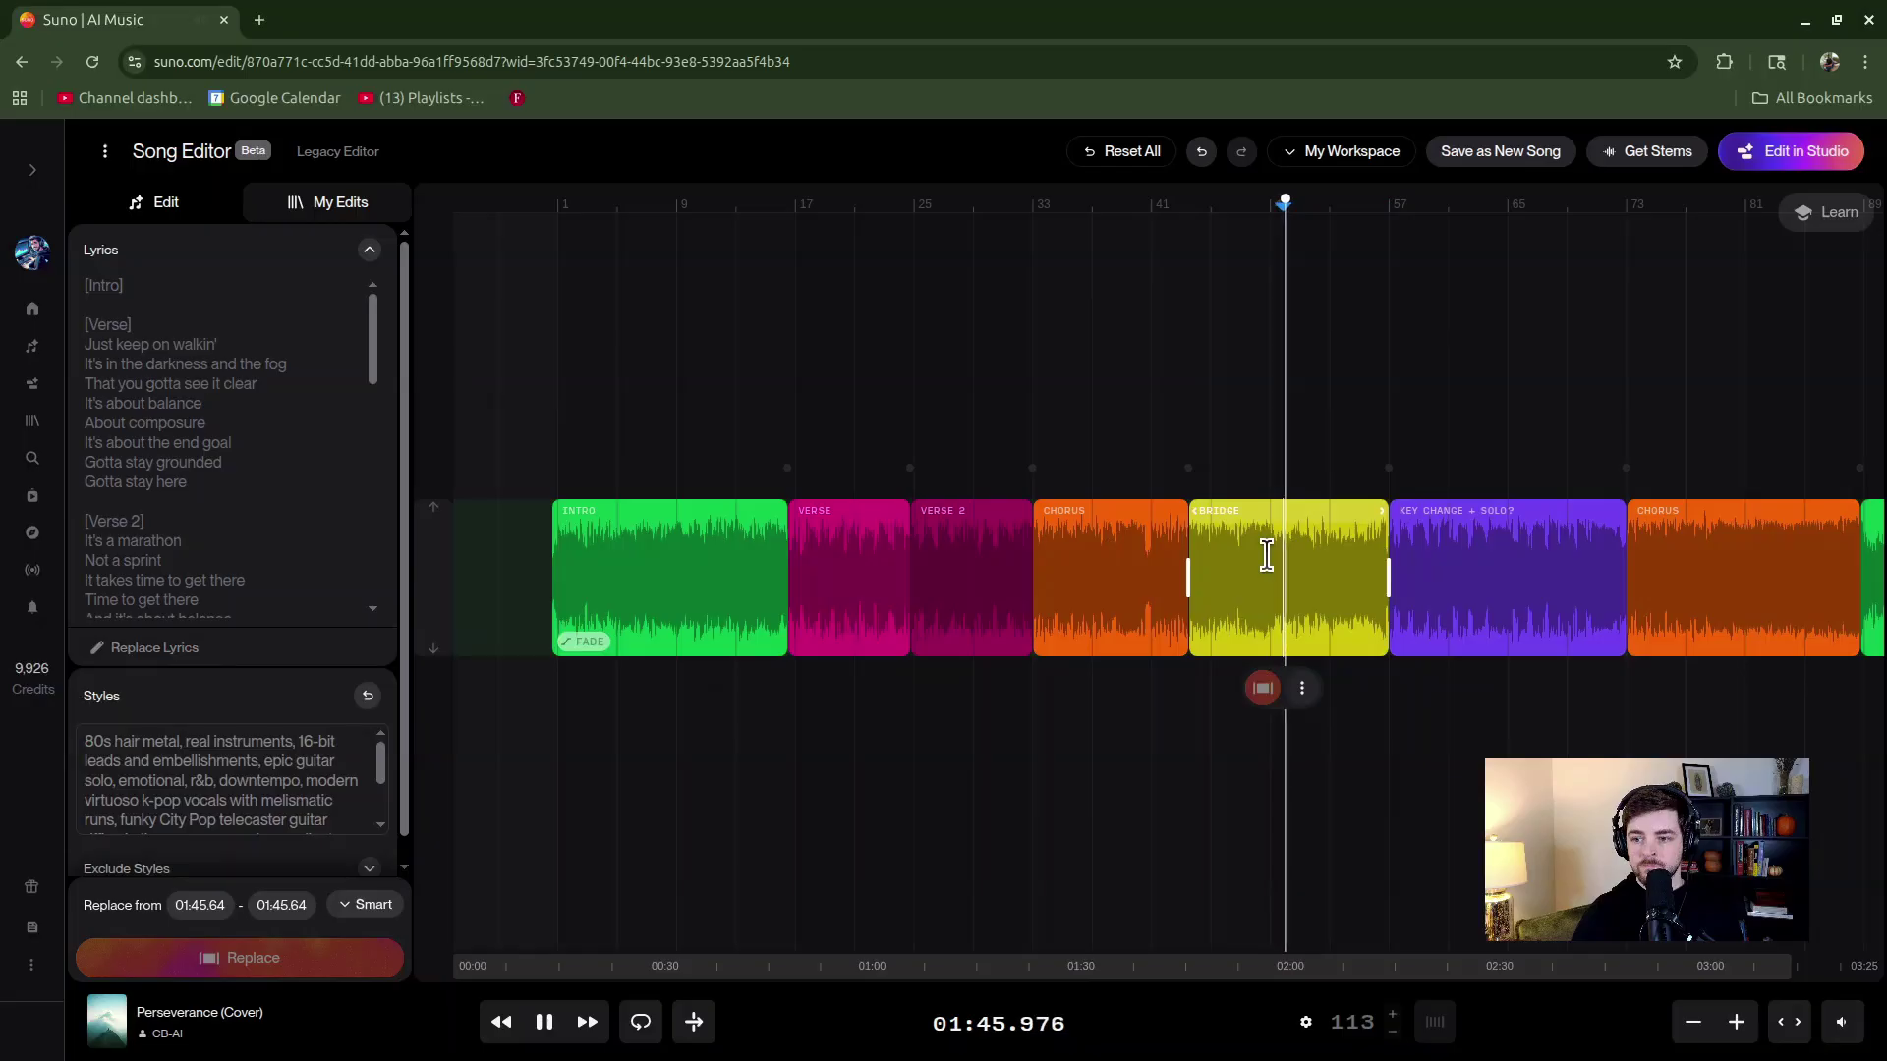
left_click(547, 1024)
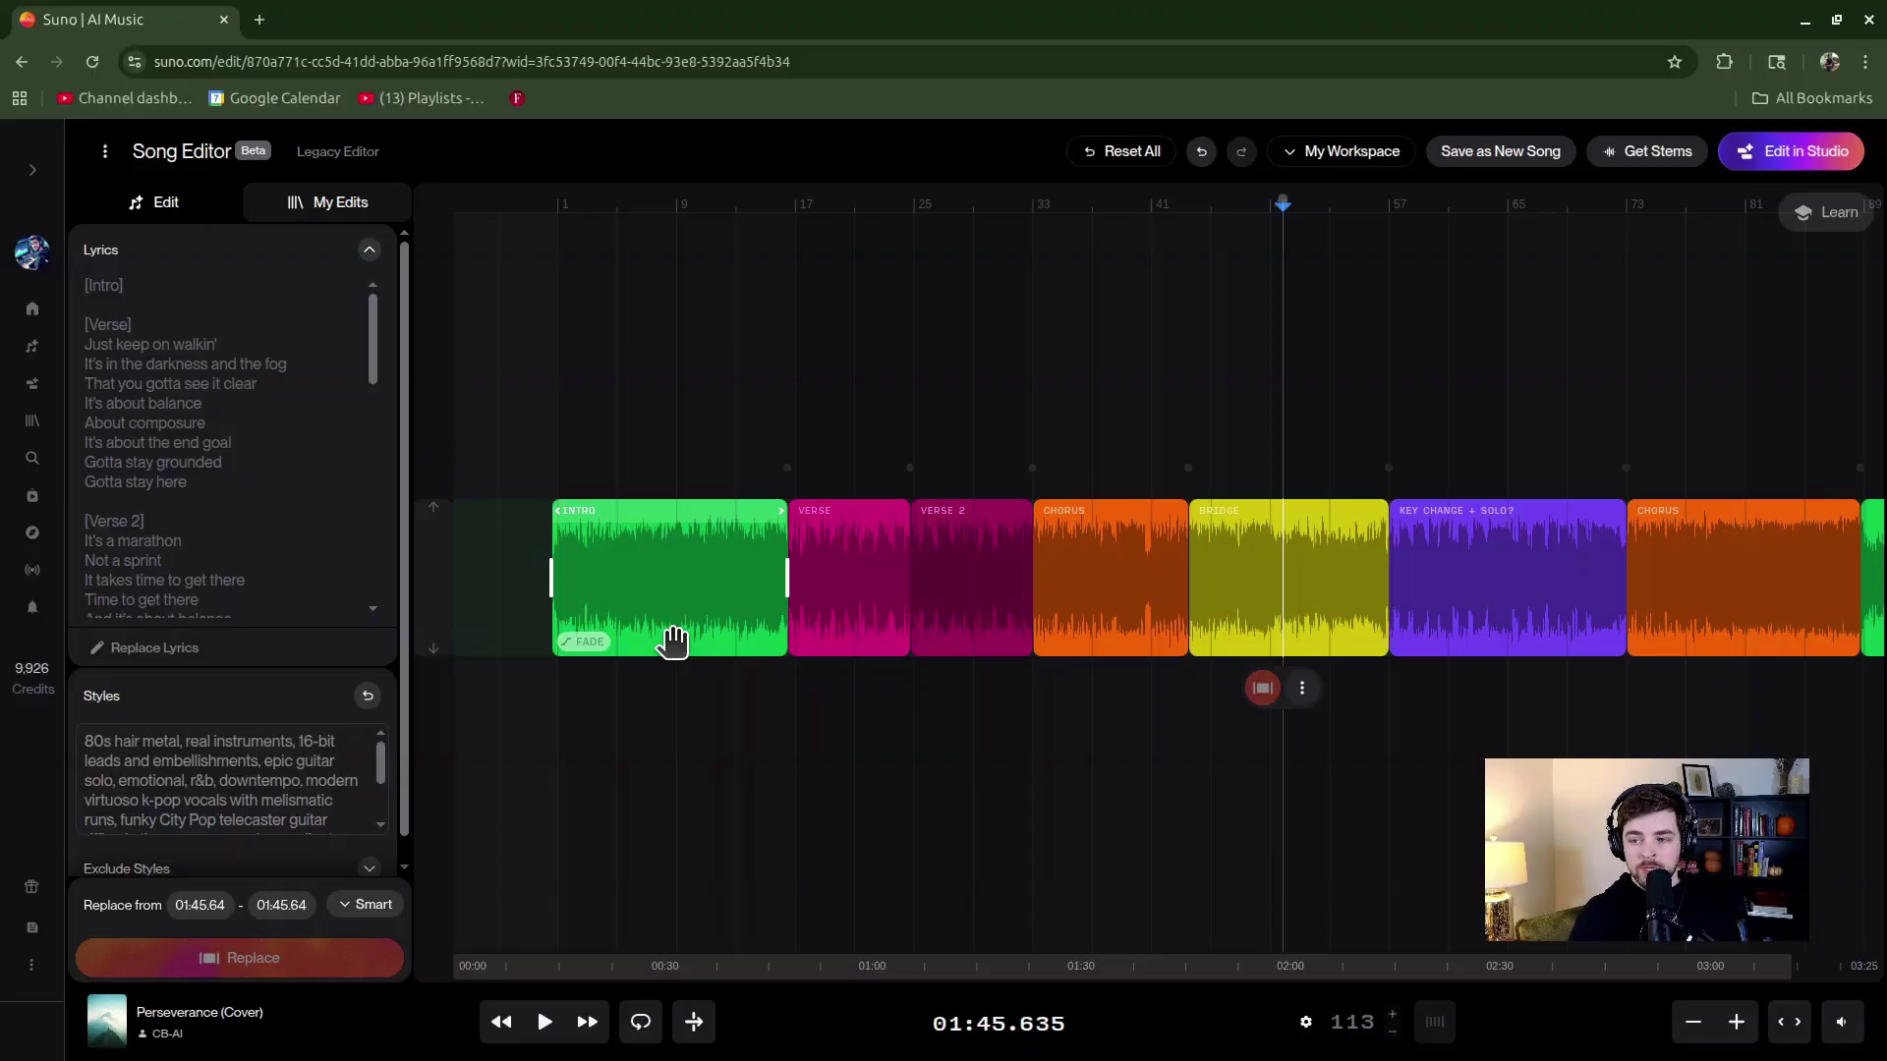
left_click(1460, 524)
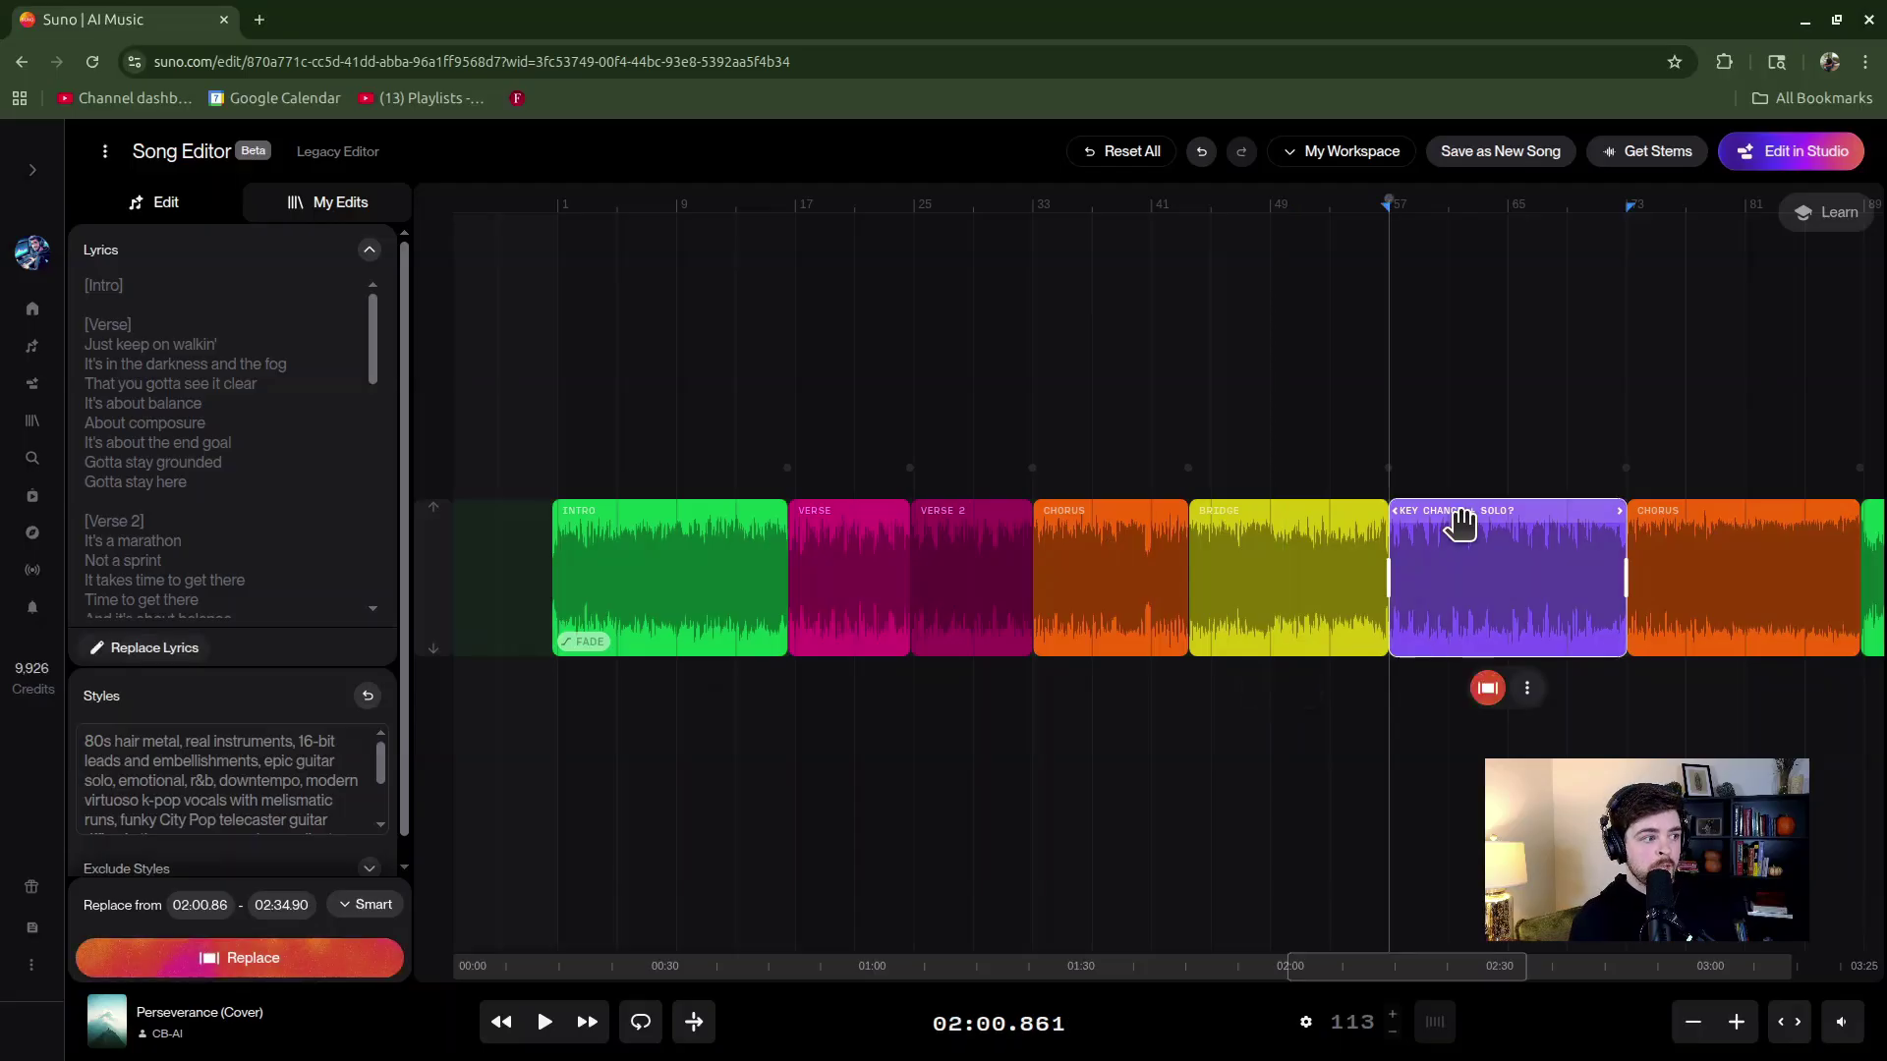
Step: Go through the Library back to 'How to Write a Key Change in Suno' and show Perseverance (Cover)
left_click(1799, 160)
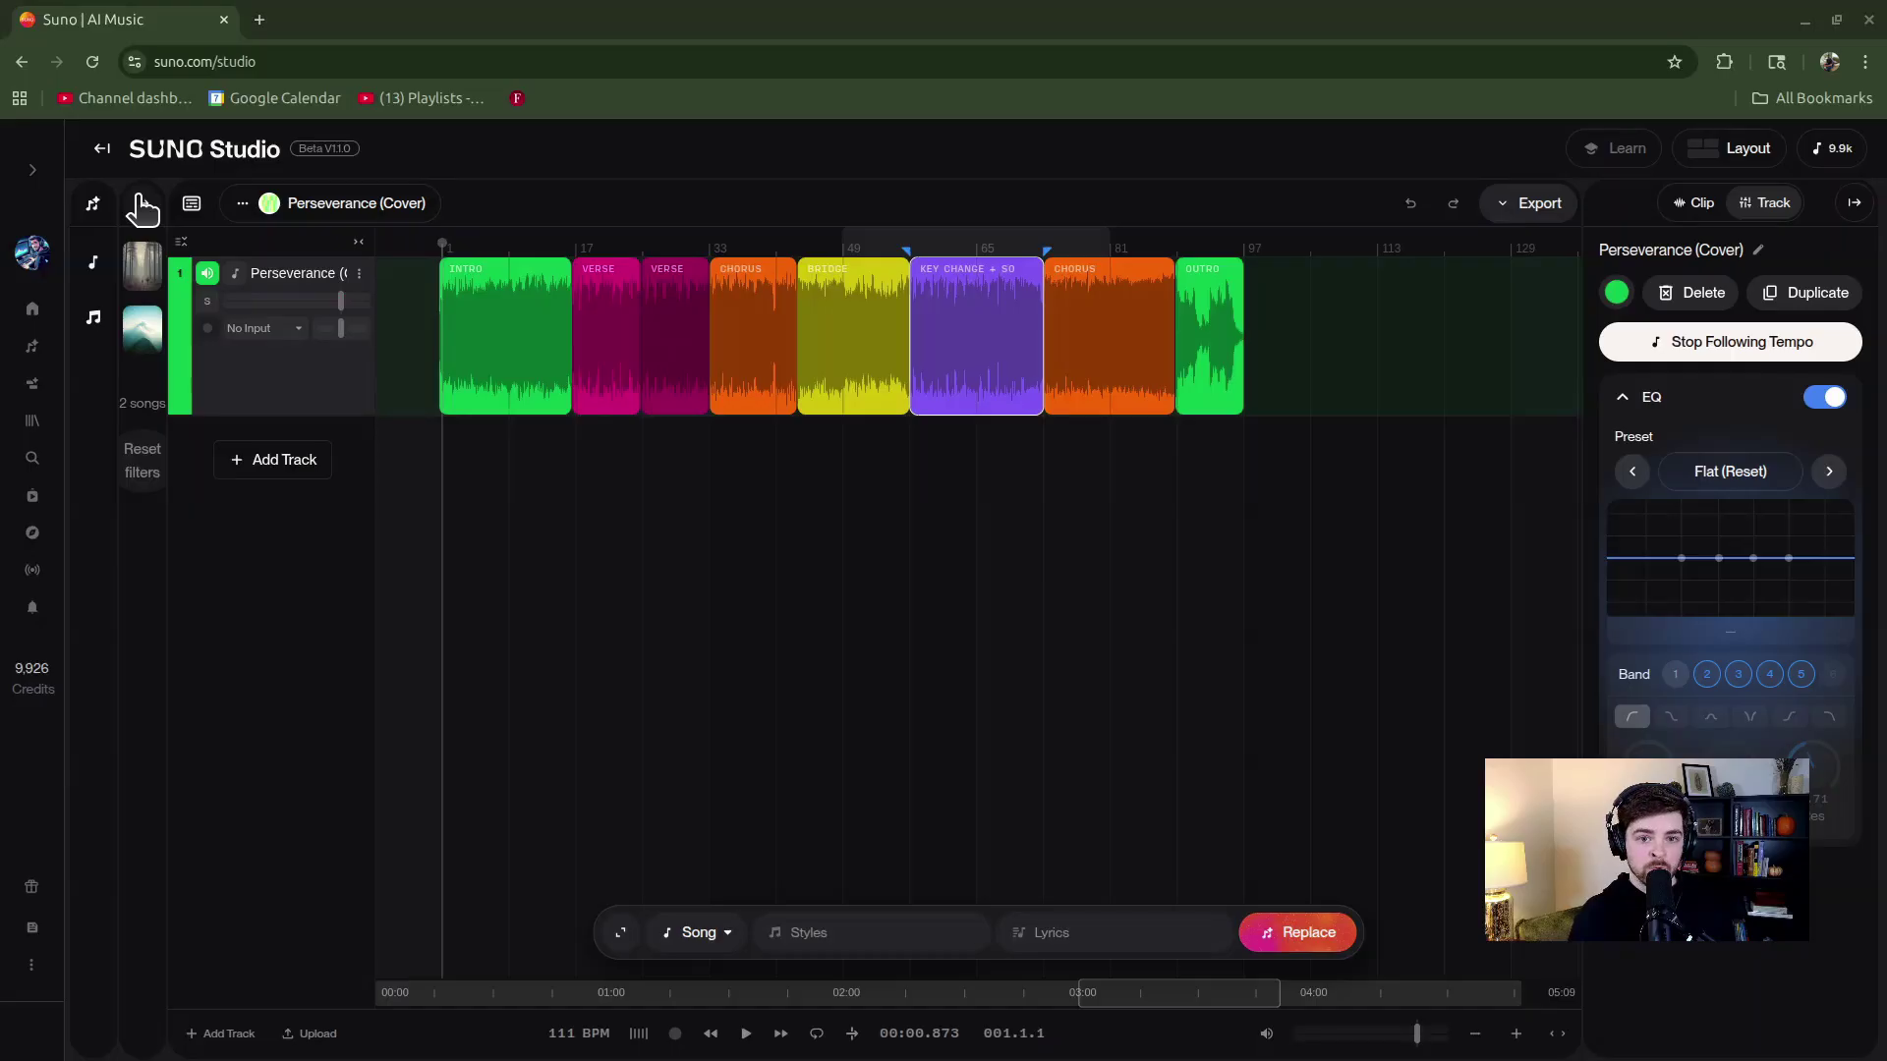
mouse_move(158, 254)
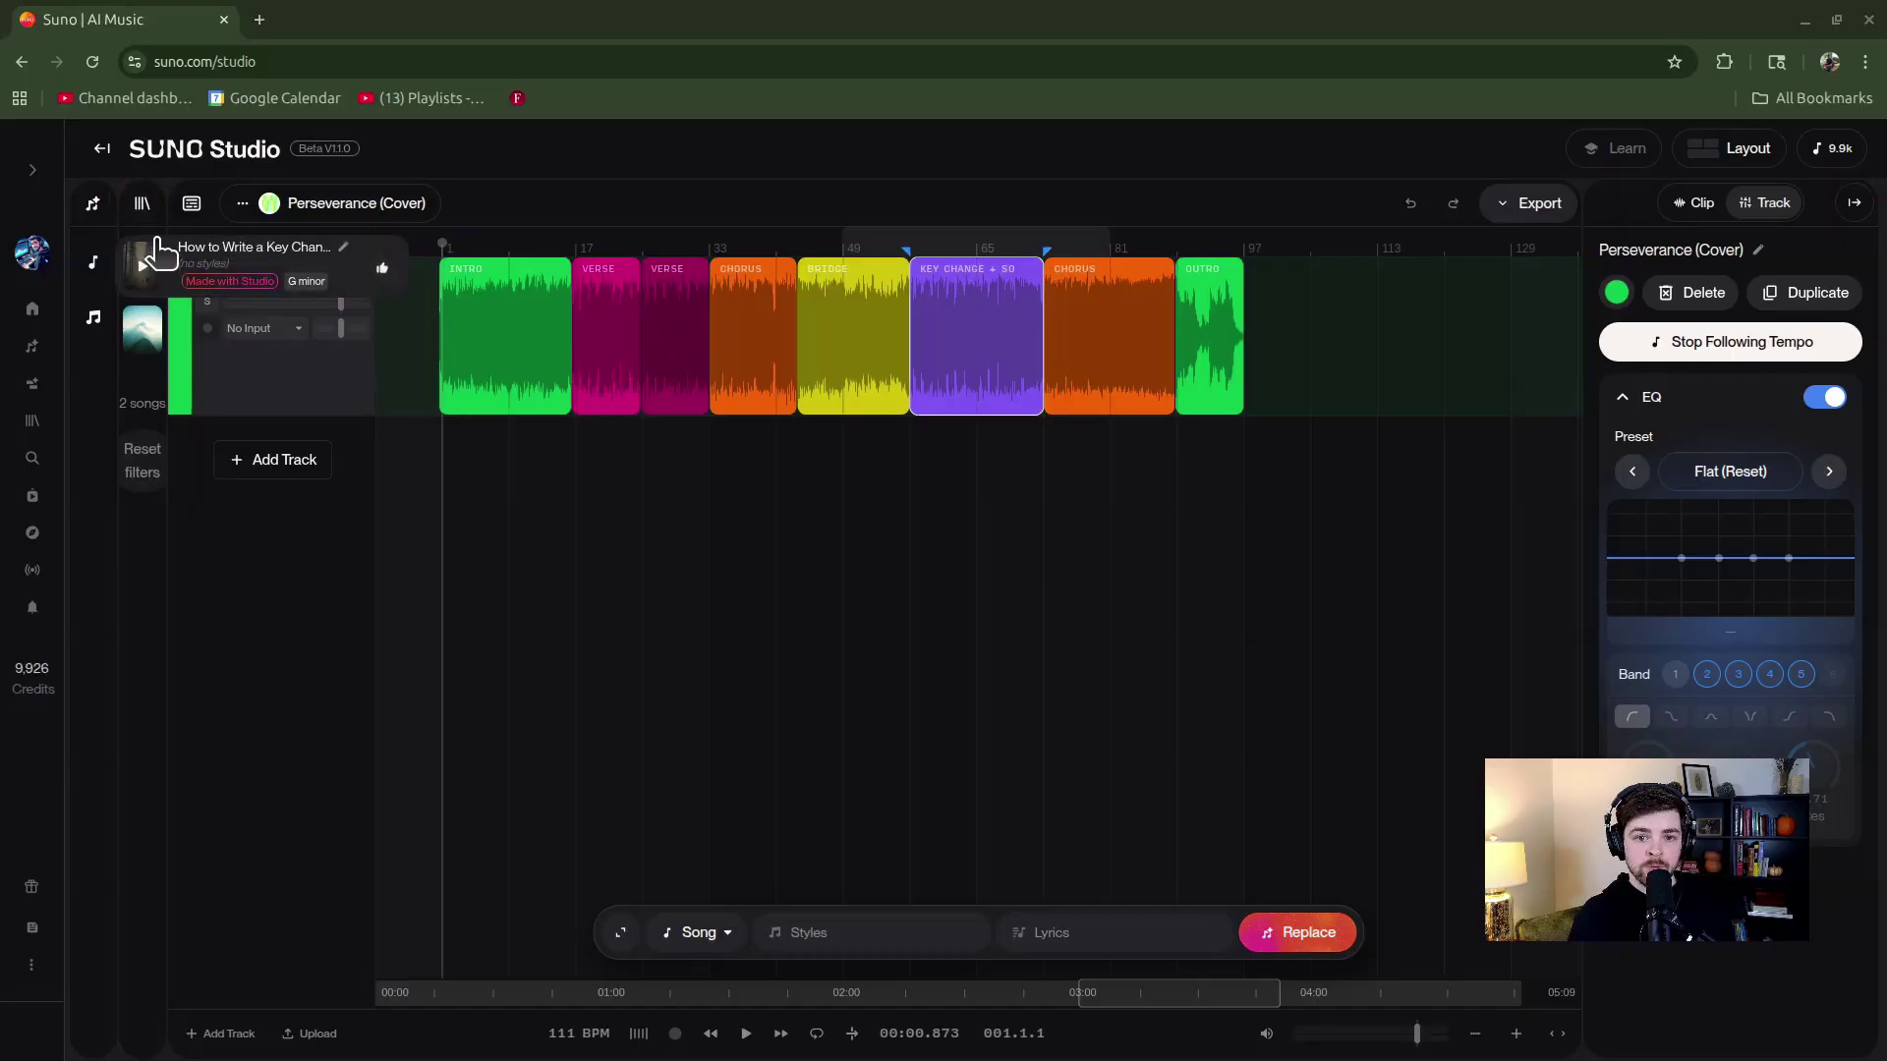
left_click(142, 203)
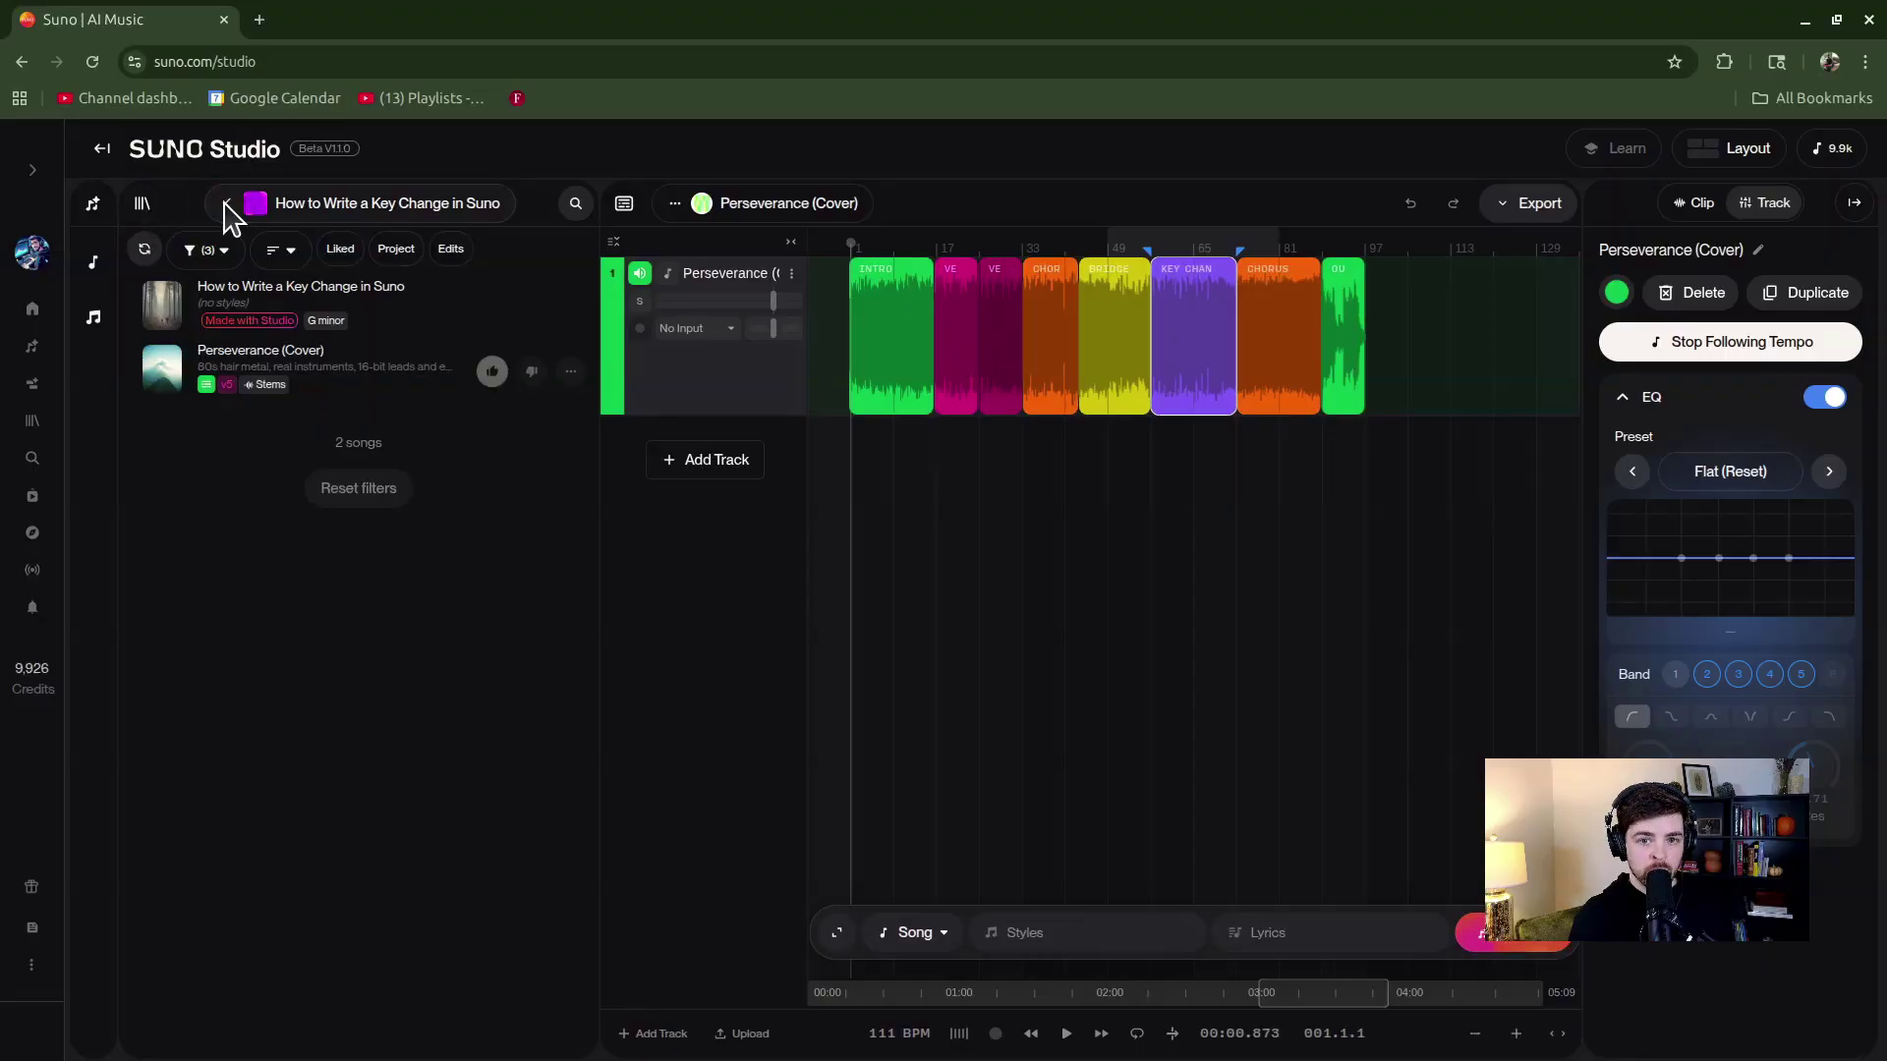
left_click(227, 205)
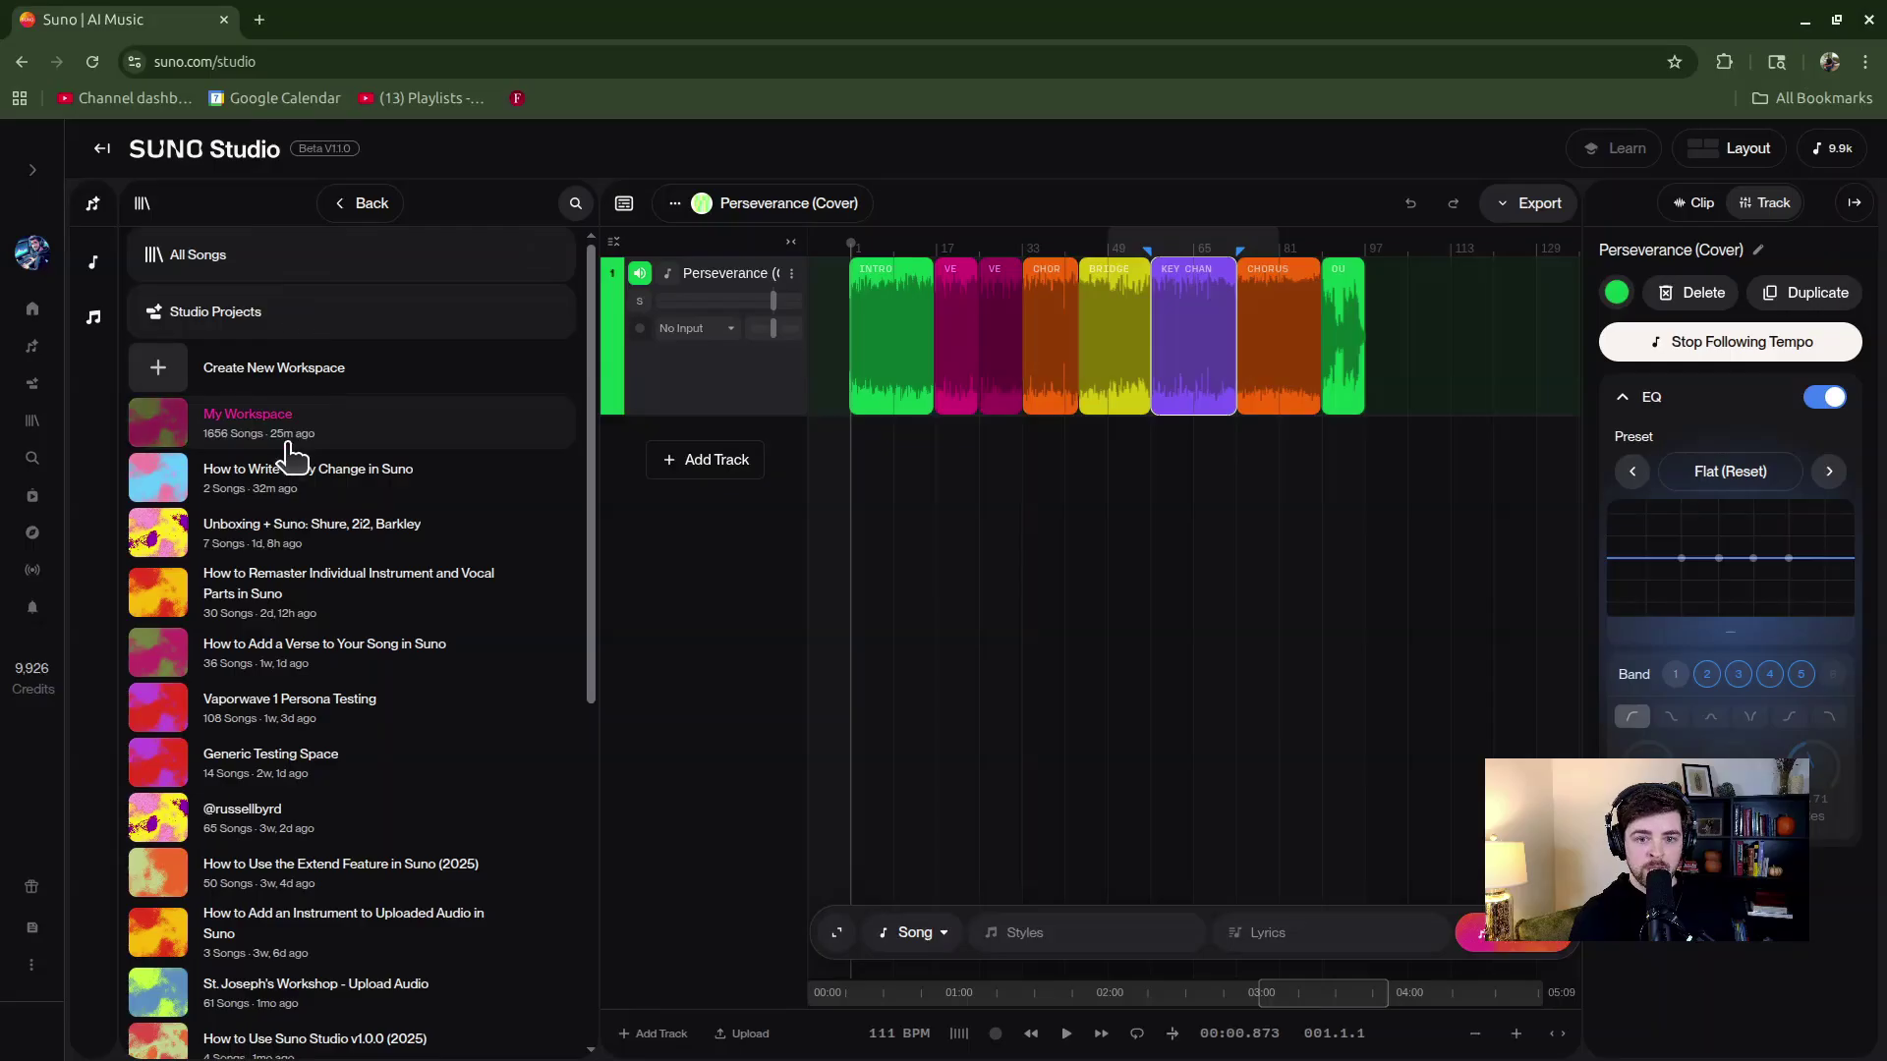
left_click(380, 483)
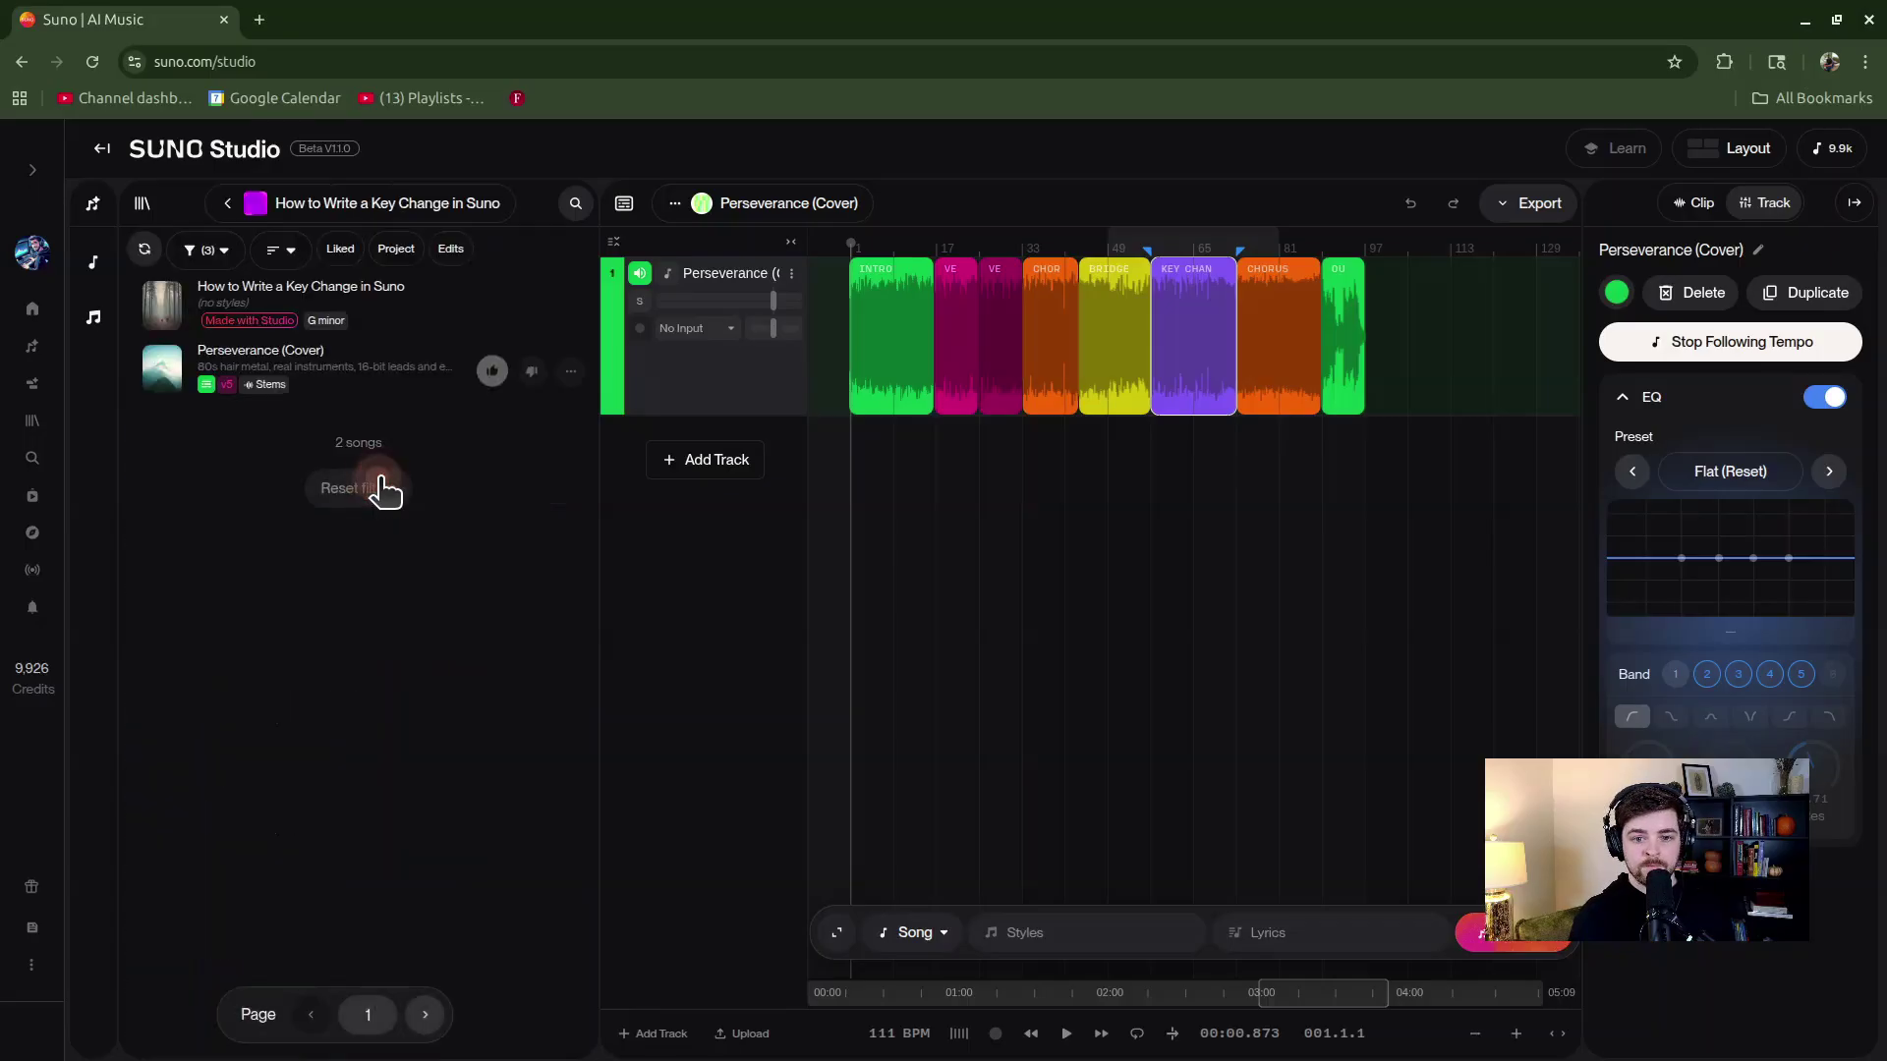
left_click(362, 393)
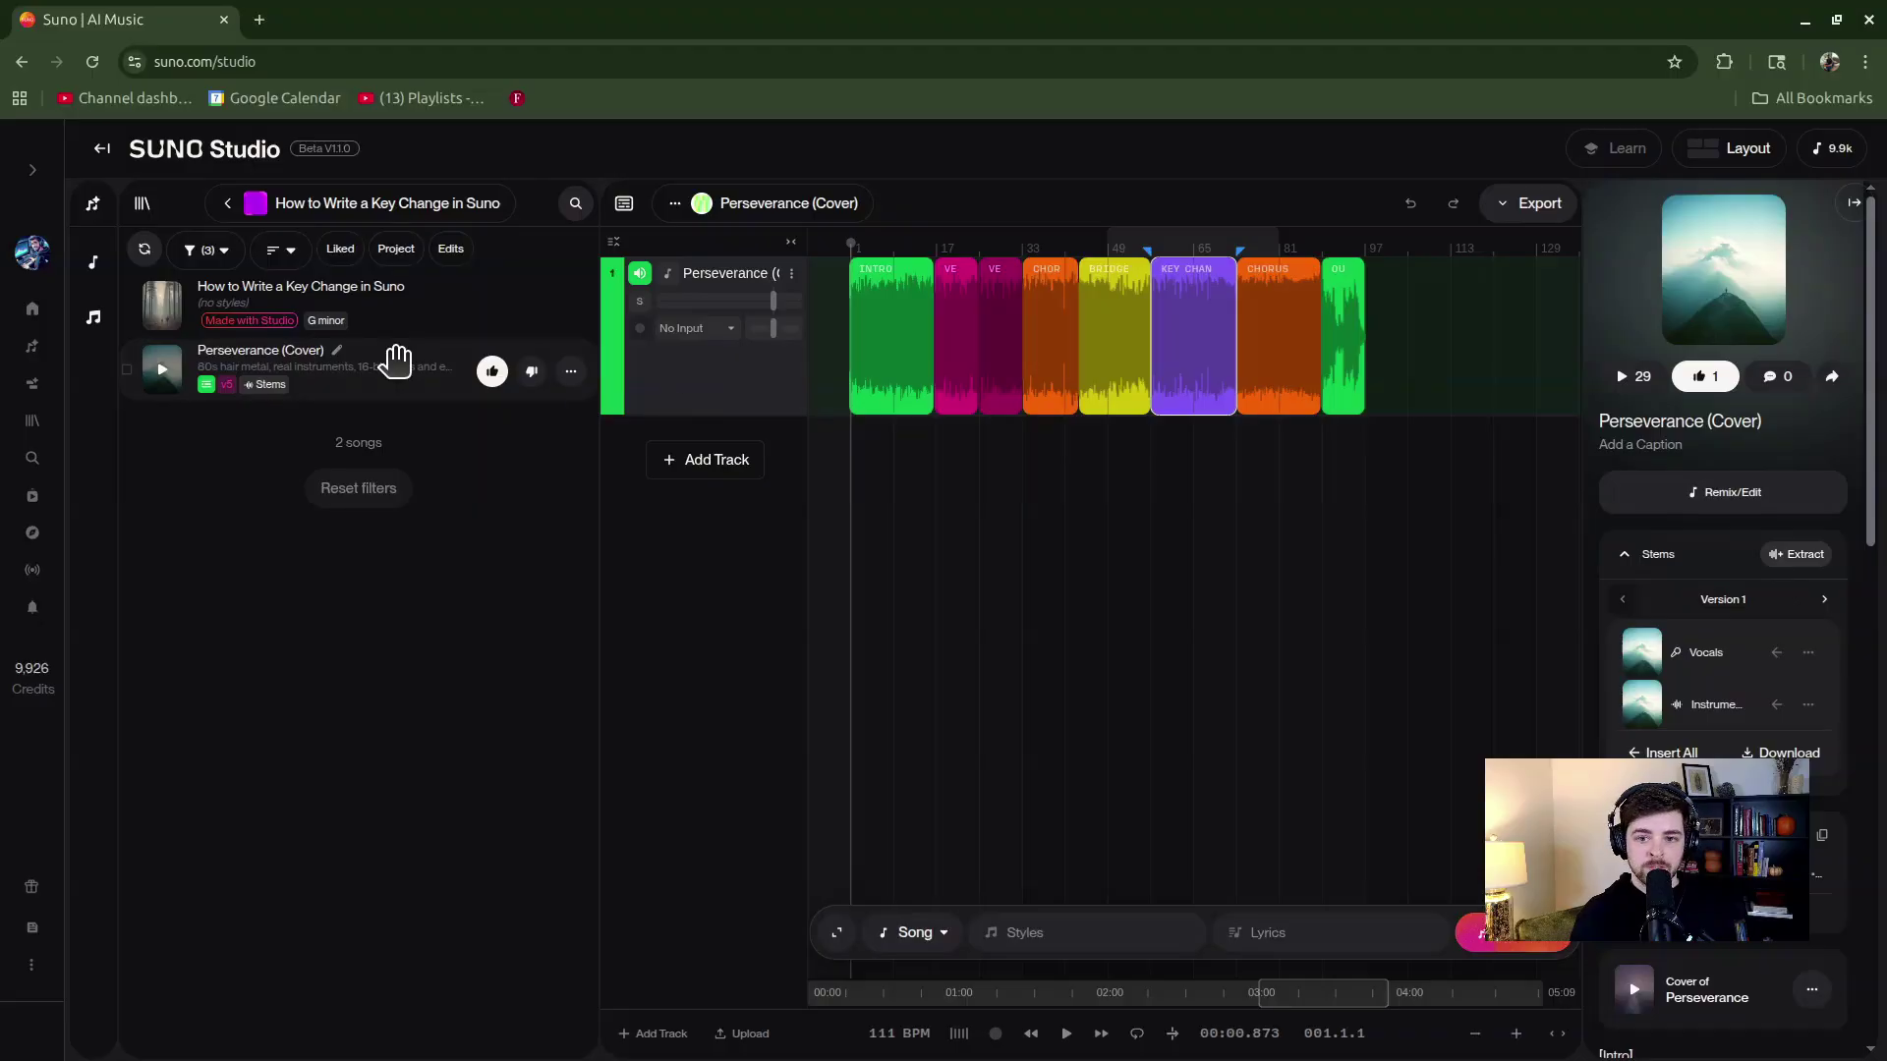
Step: Check the other song's Extract Stems options, then return to Perseverance (Cover)
left_click(400, 315)
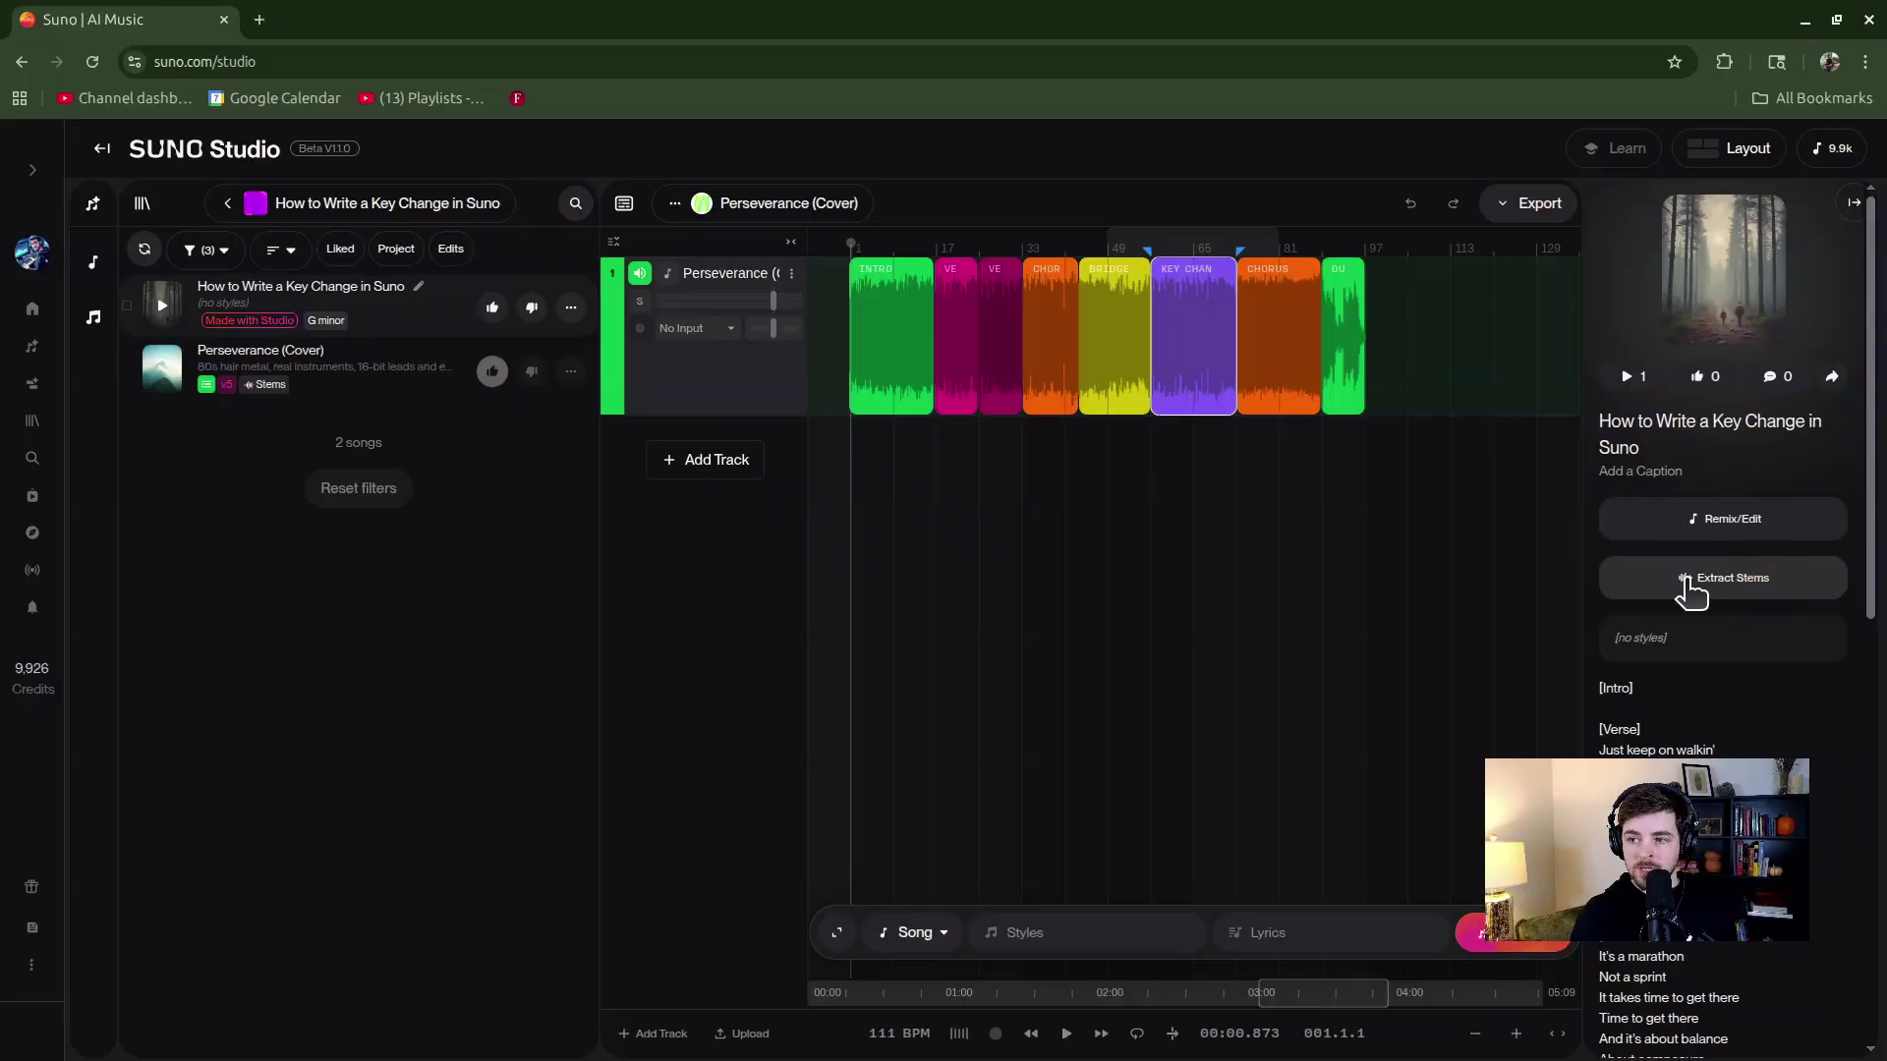
left_click(1757, 586)
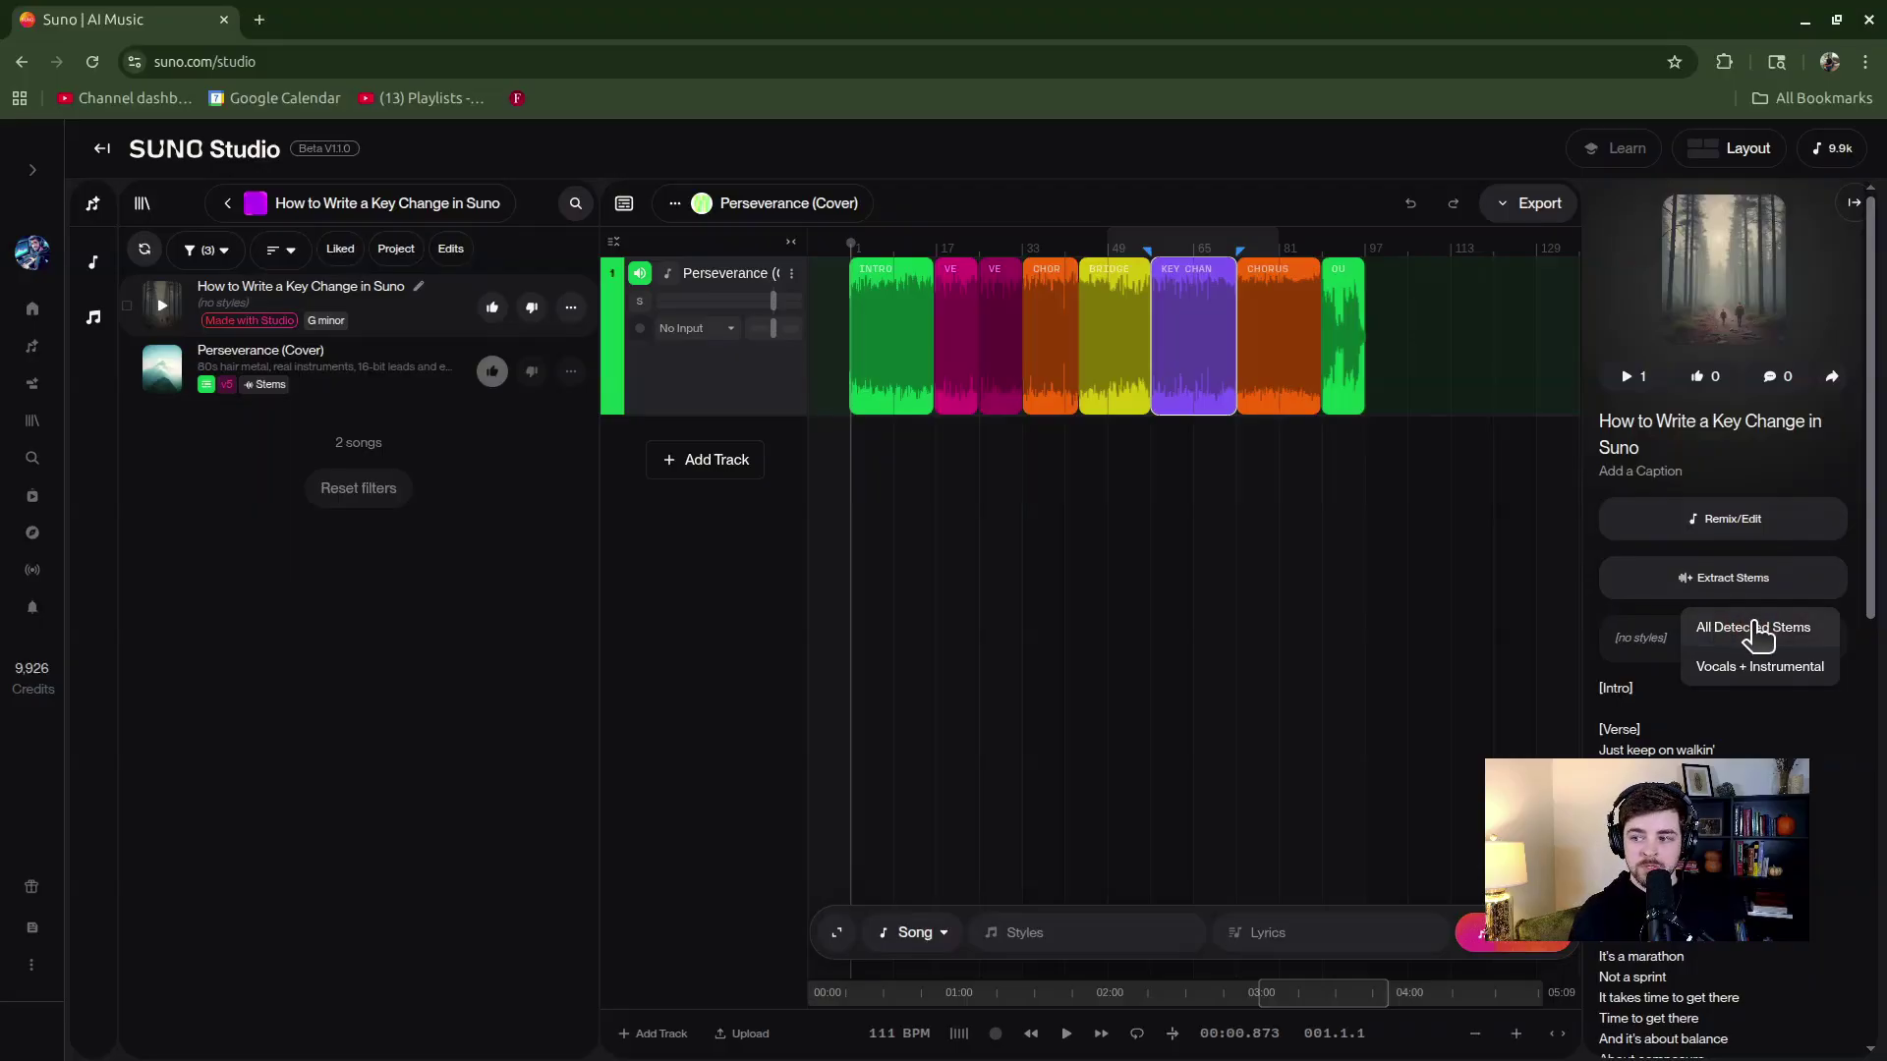
left_click(381, 388)
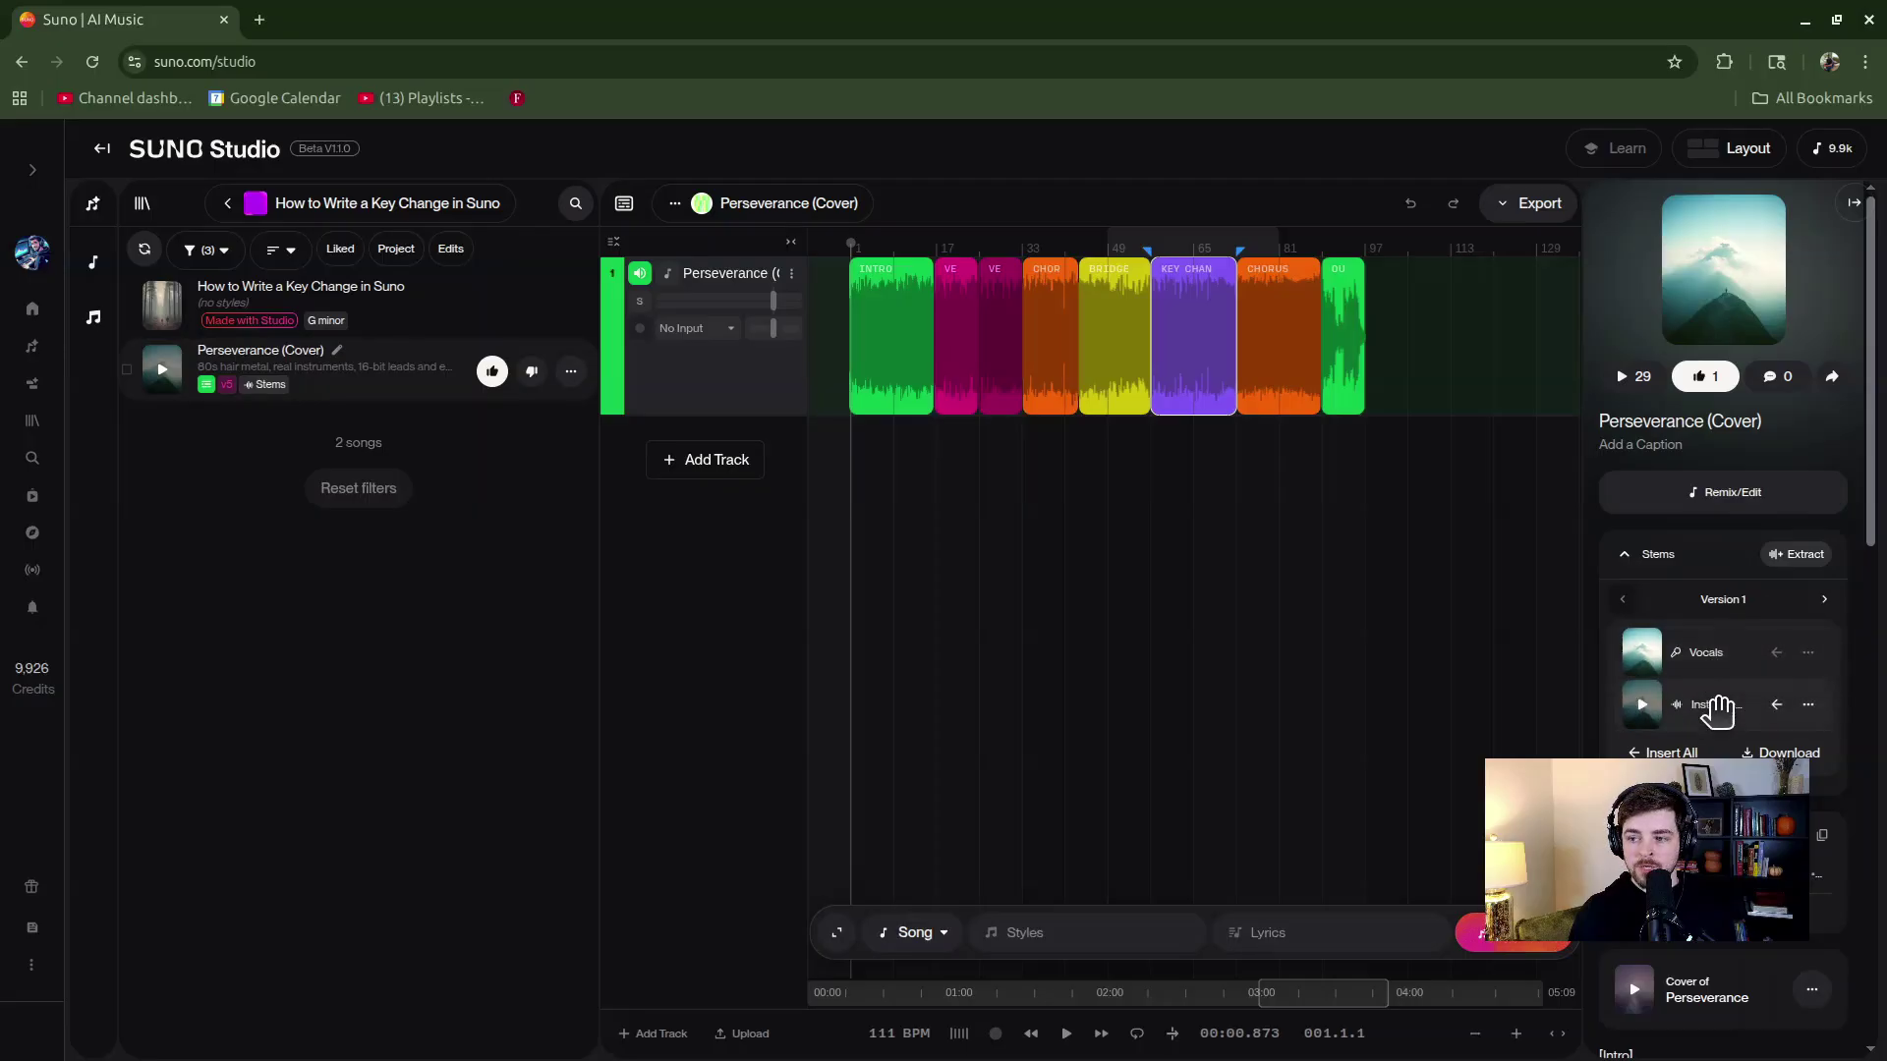
Step: Expand Perseverance (Cover)'s Stems list and step forward to Version 3
left_click(1801, 555)
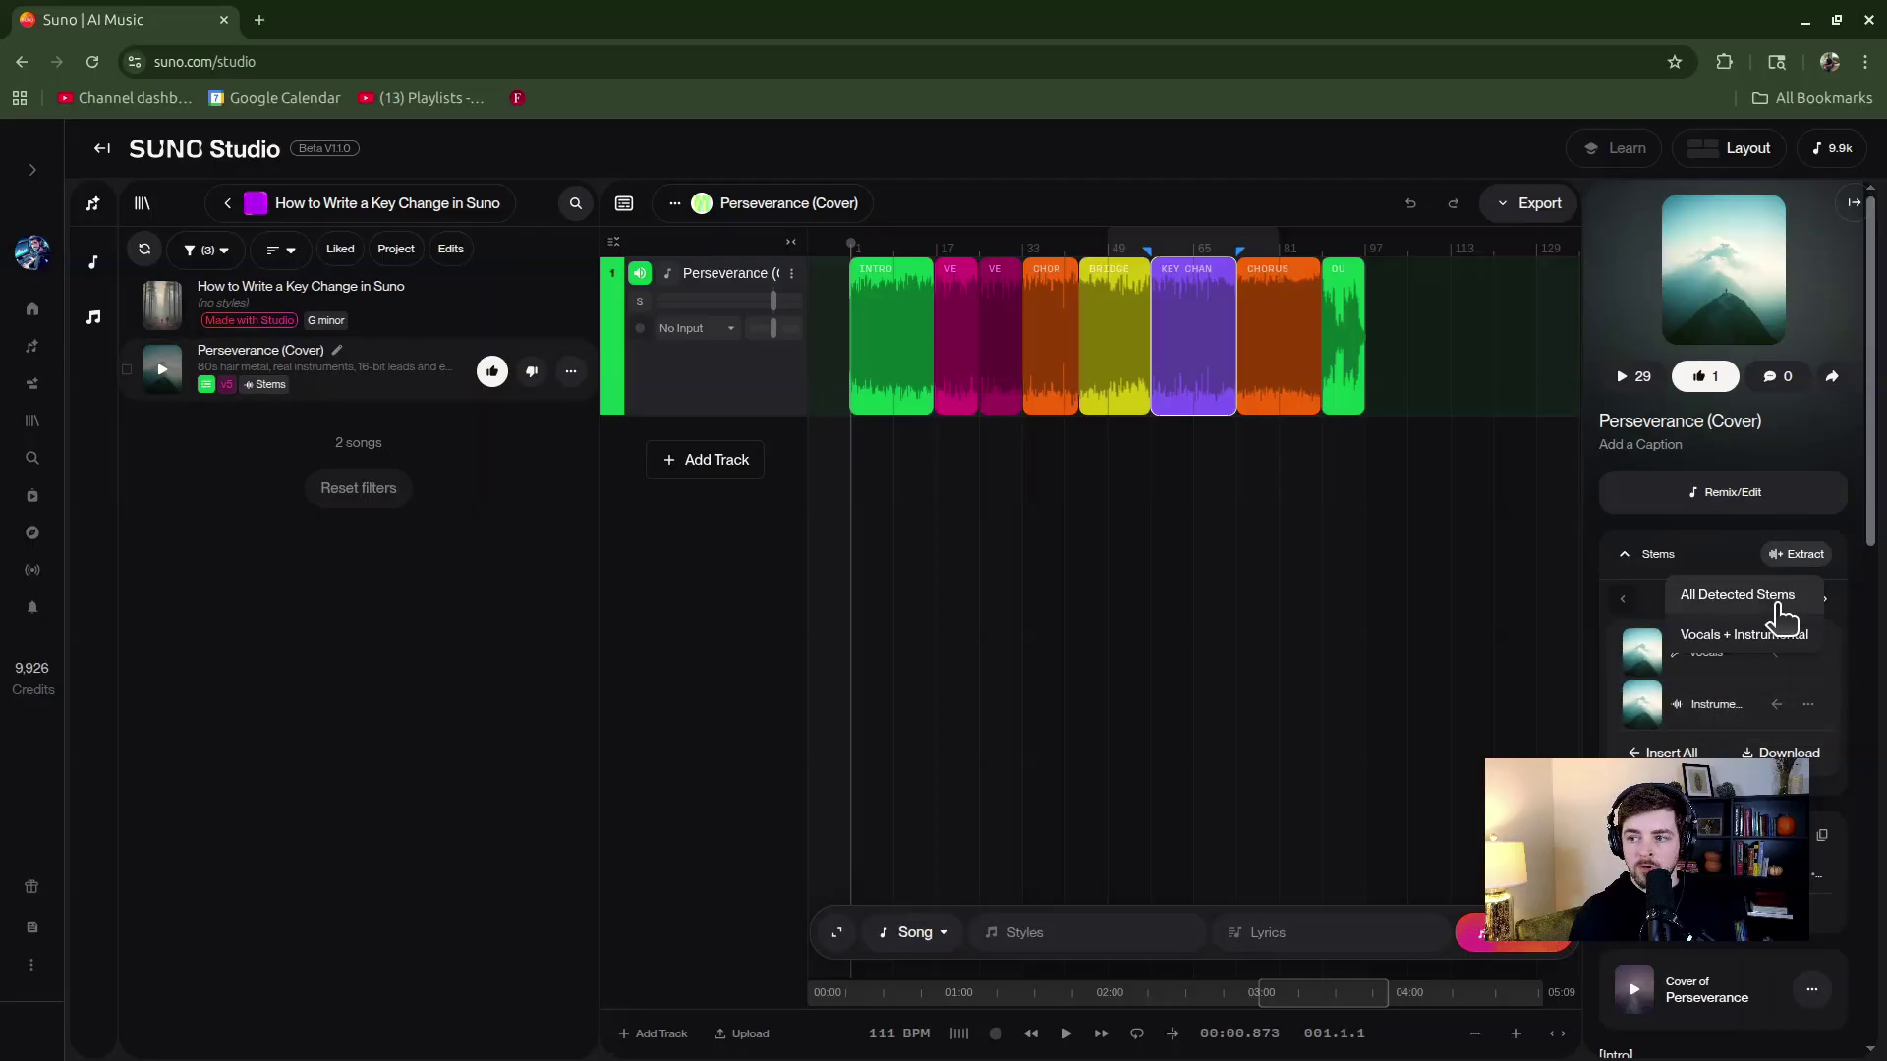
left_click(1741, 553)
left_click(1736, 552)
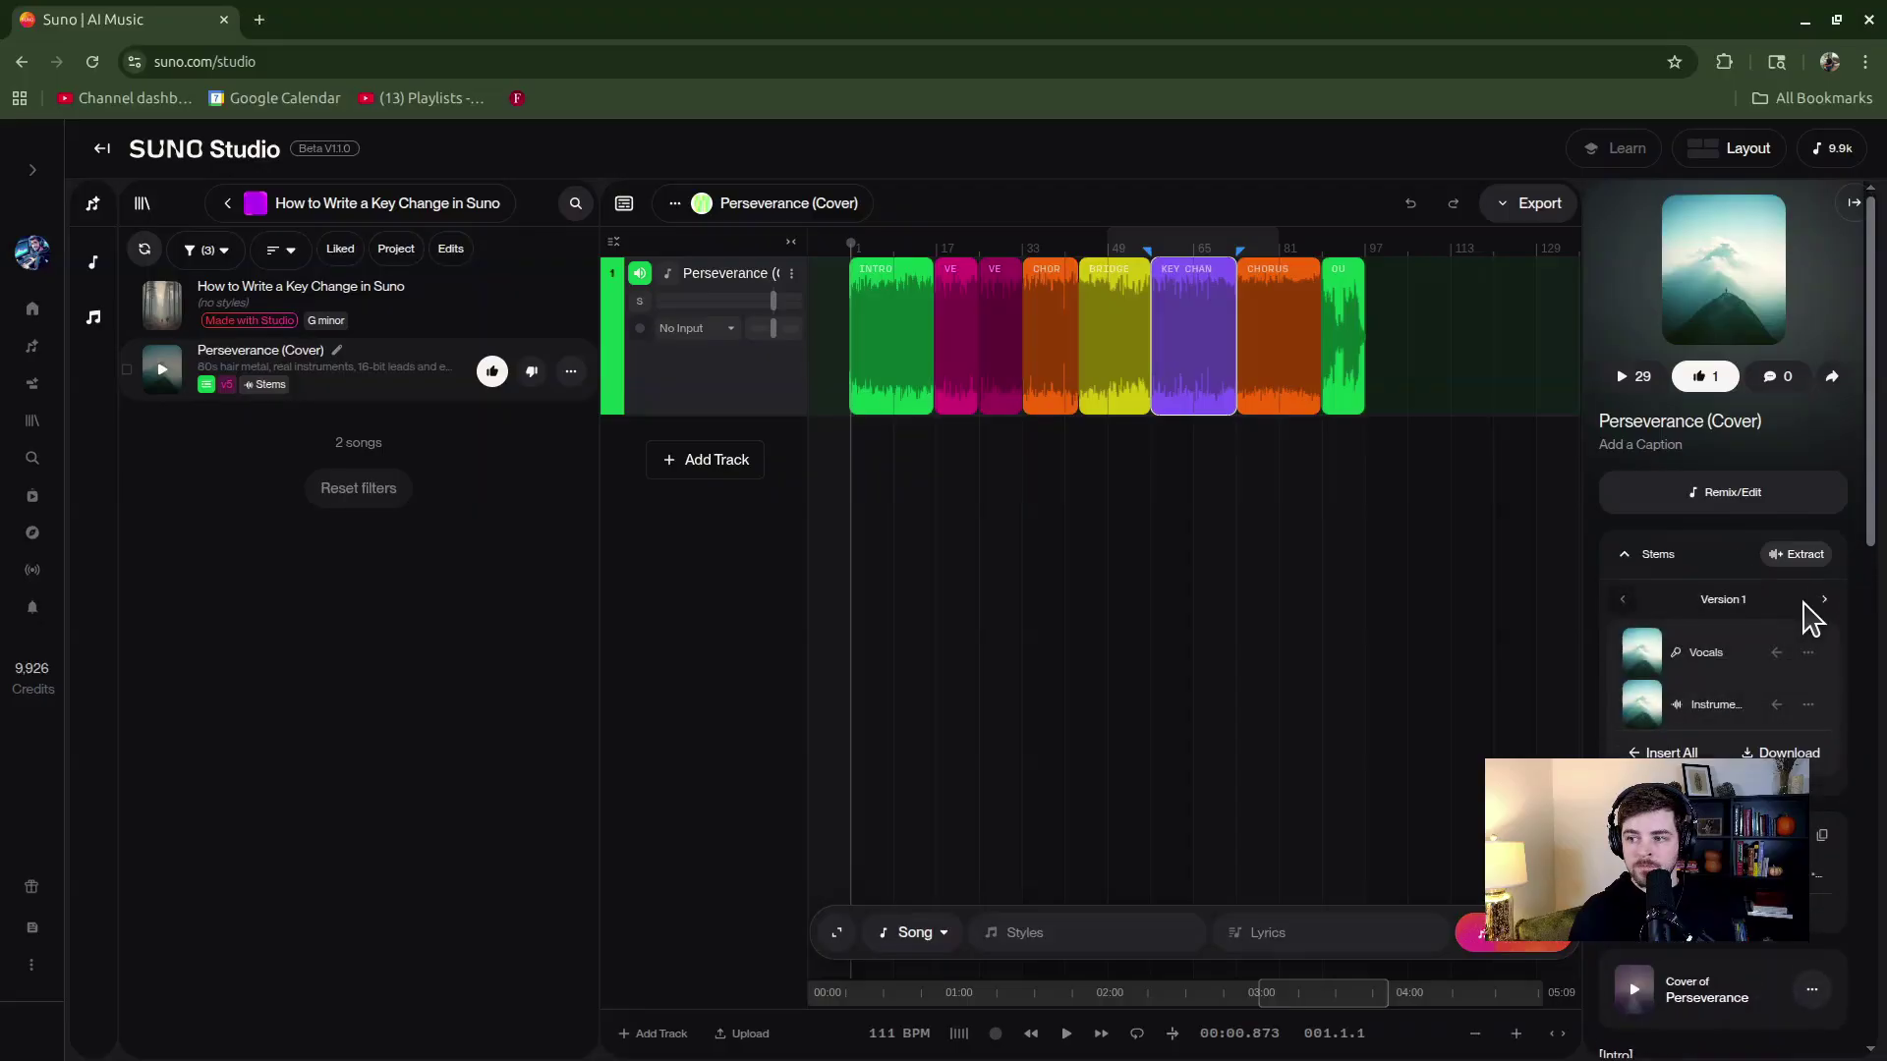
left_click(1823, 601)
left_click(1823, 600)
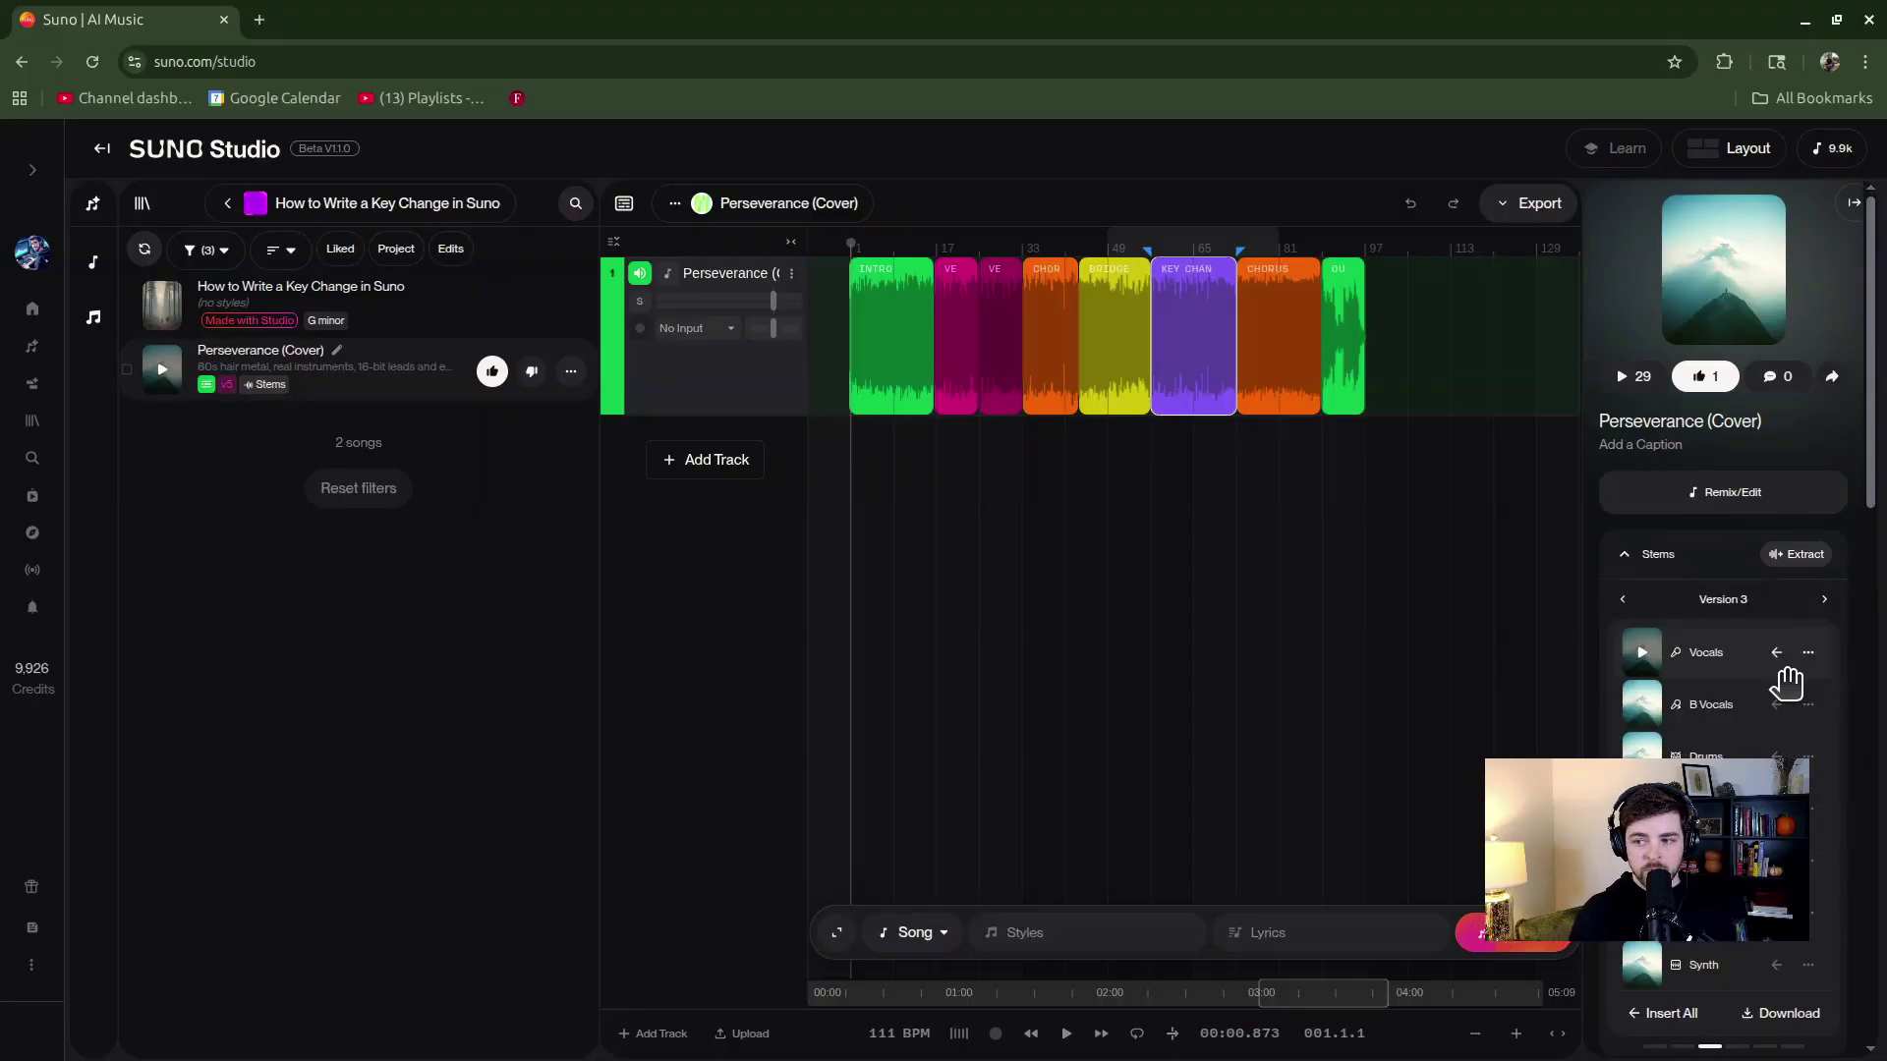
Step: Compare Version 4 stems, return to Version 3, and scroll through the seven new stem tracks
scroll(1787, 682, "down", 1)
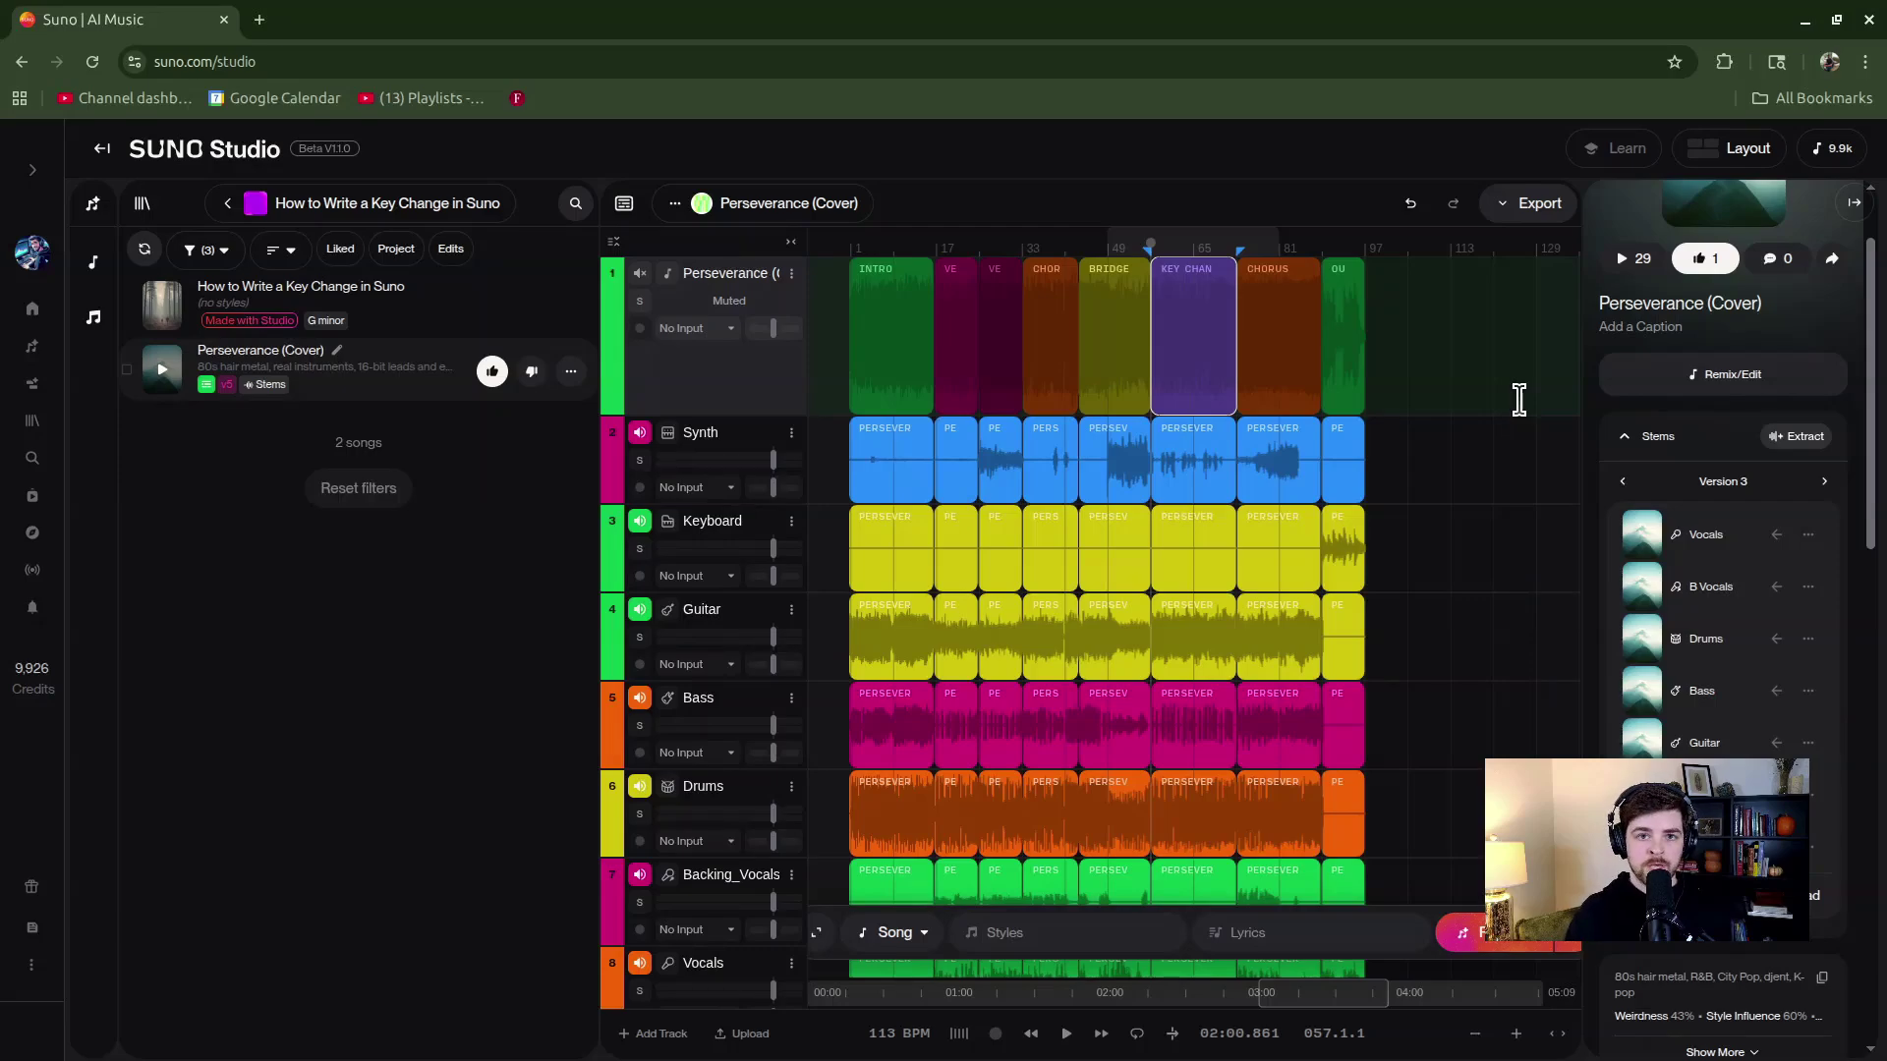
left_click(1825, 482)
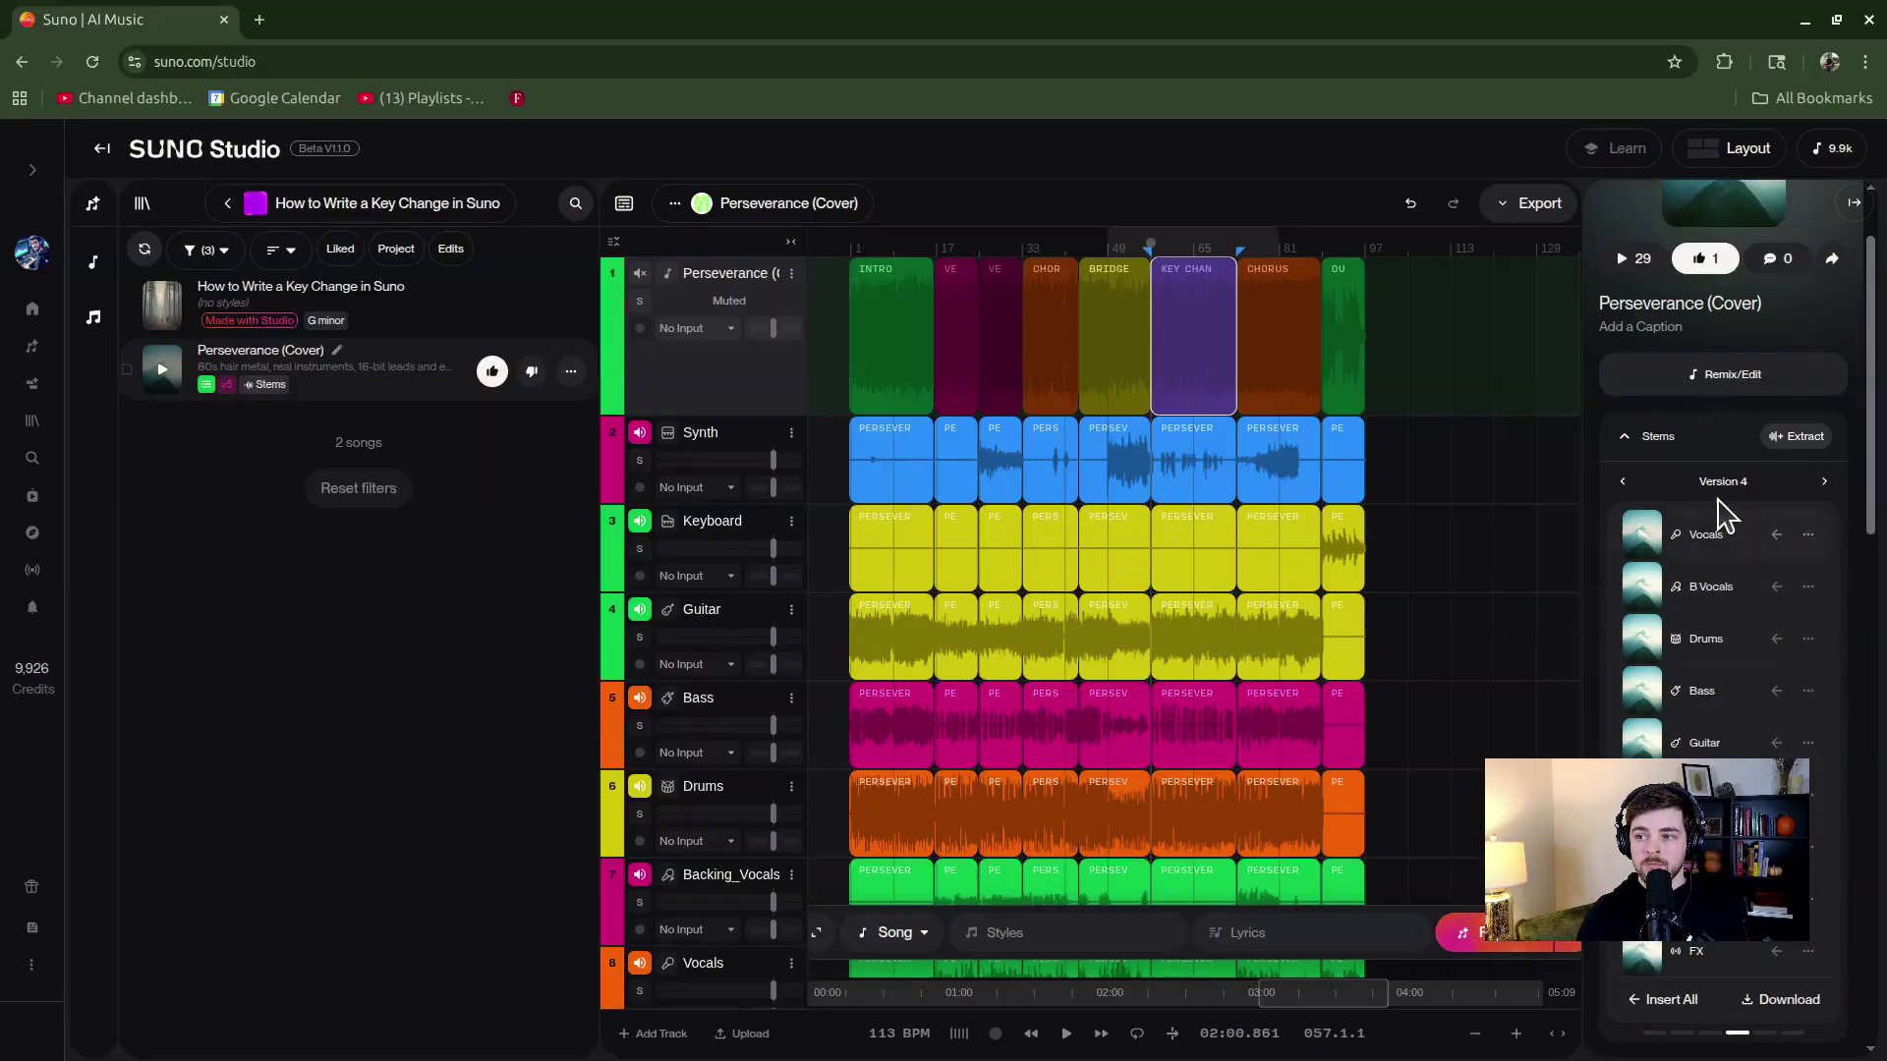
left_click(1623, 482)
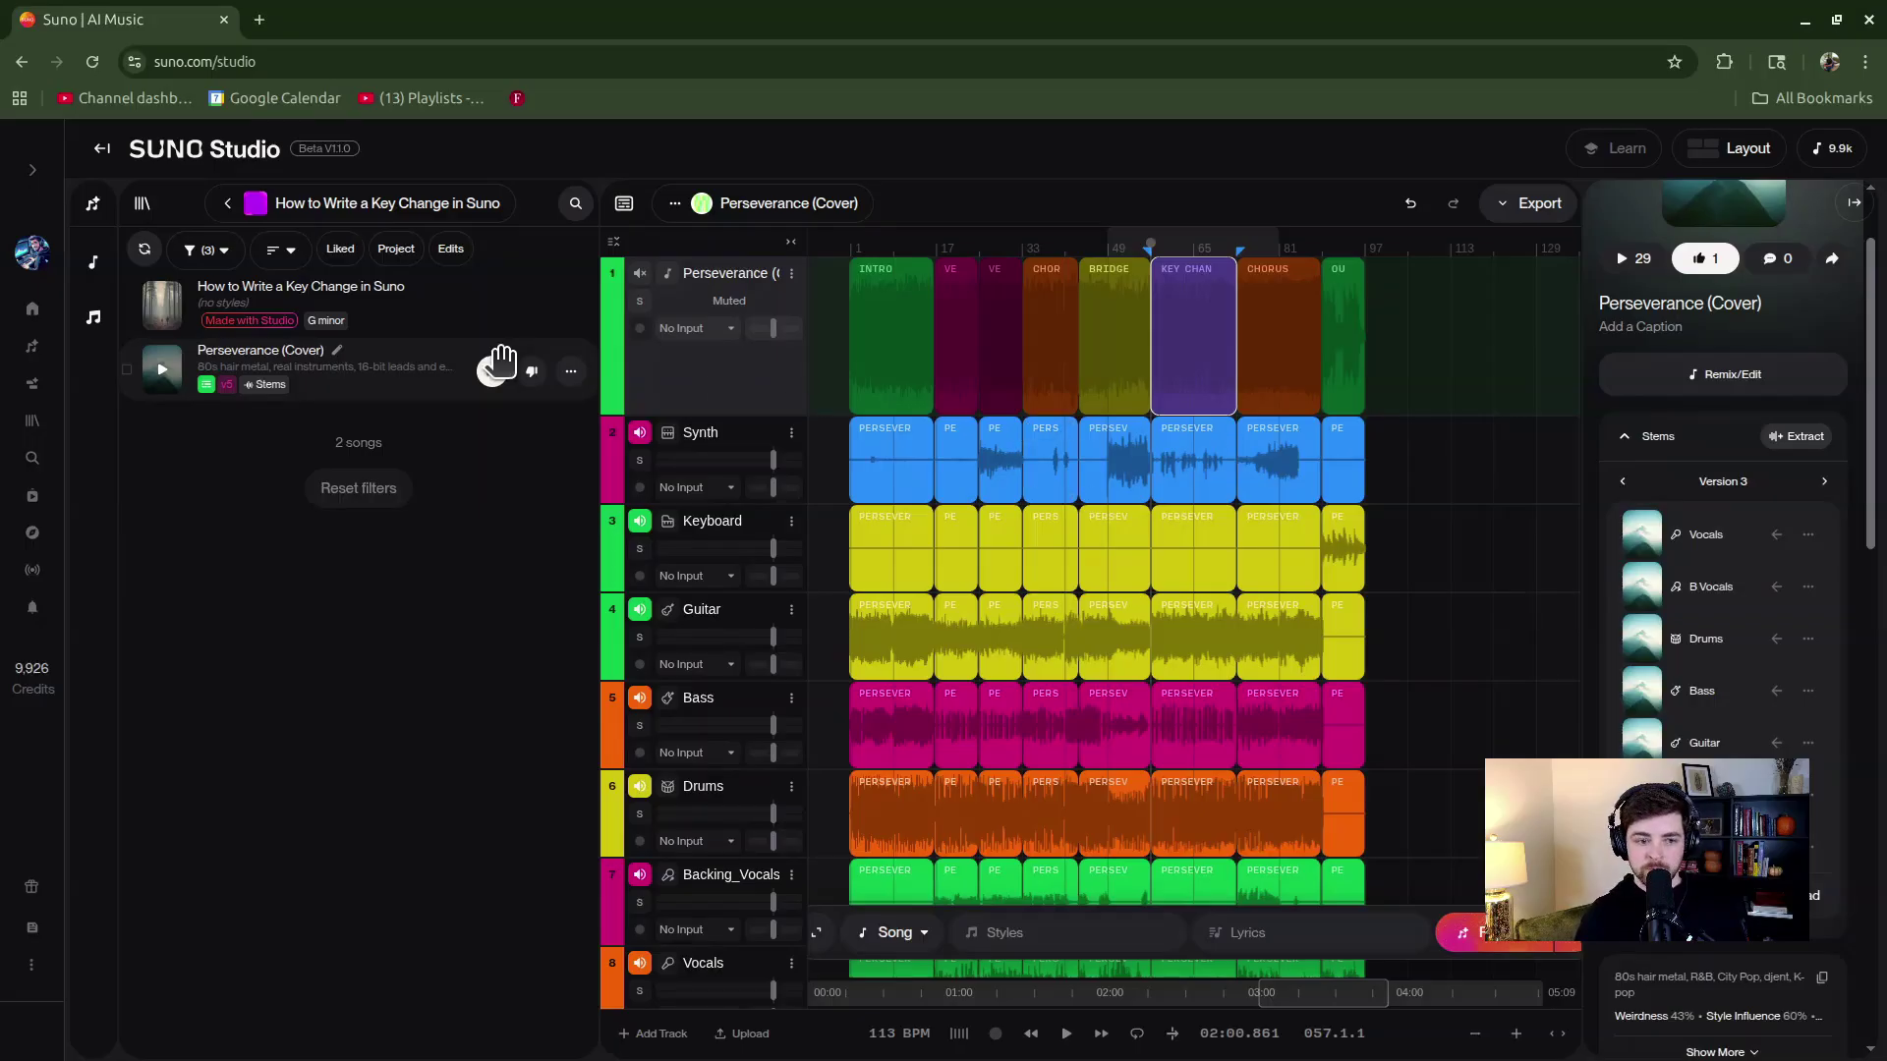
scroll(709, 491, "down", 3)
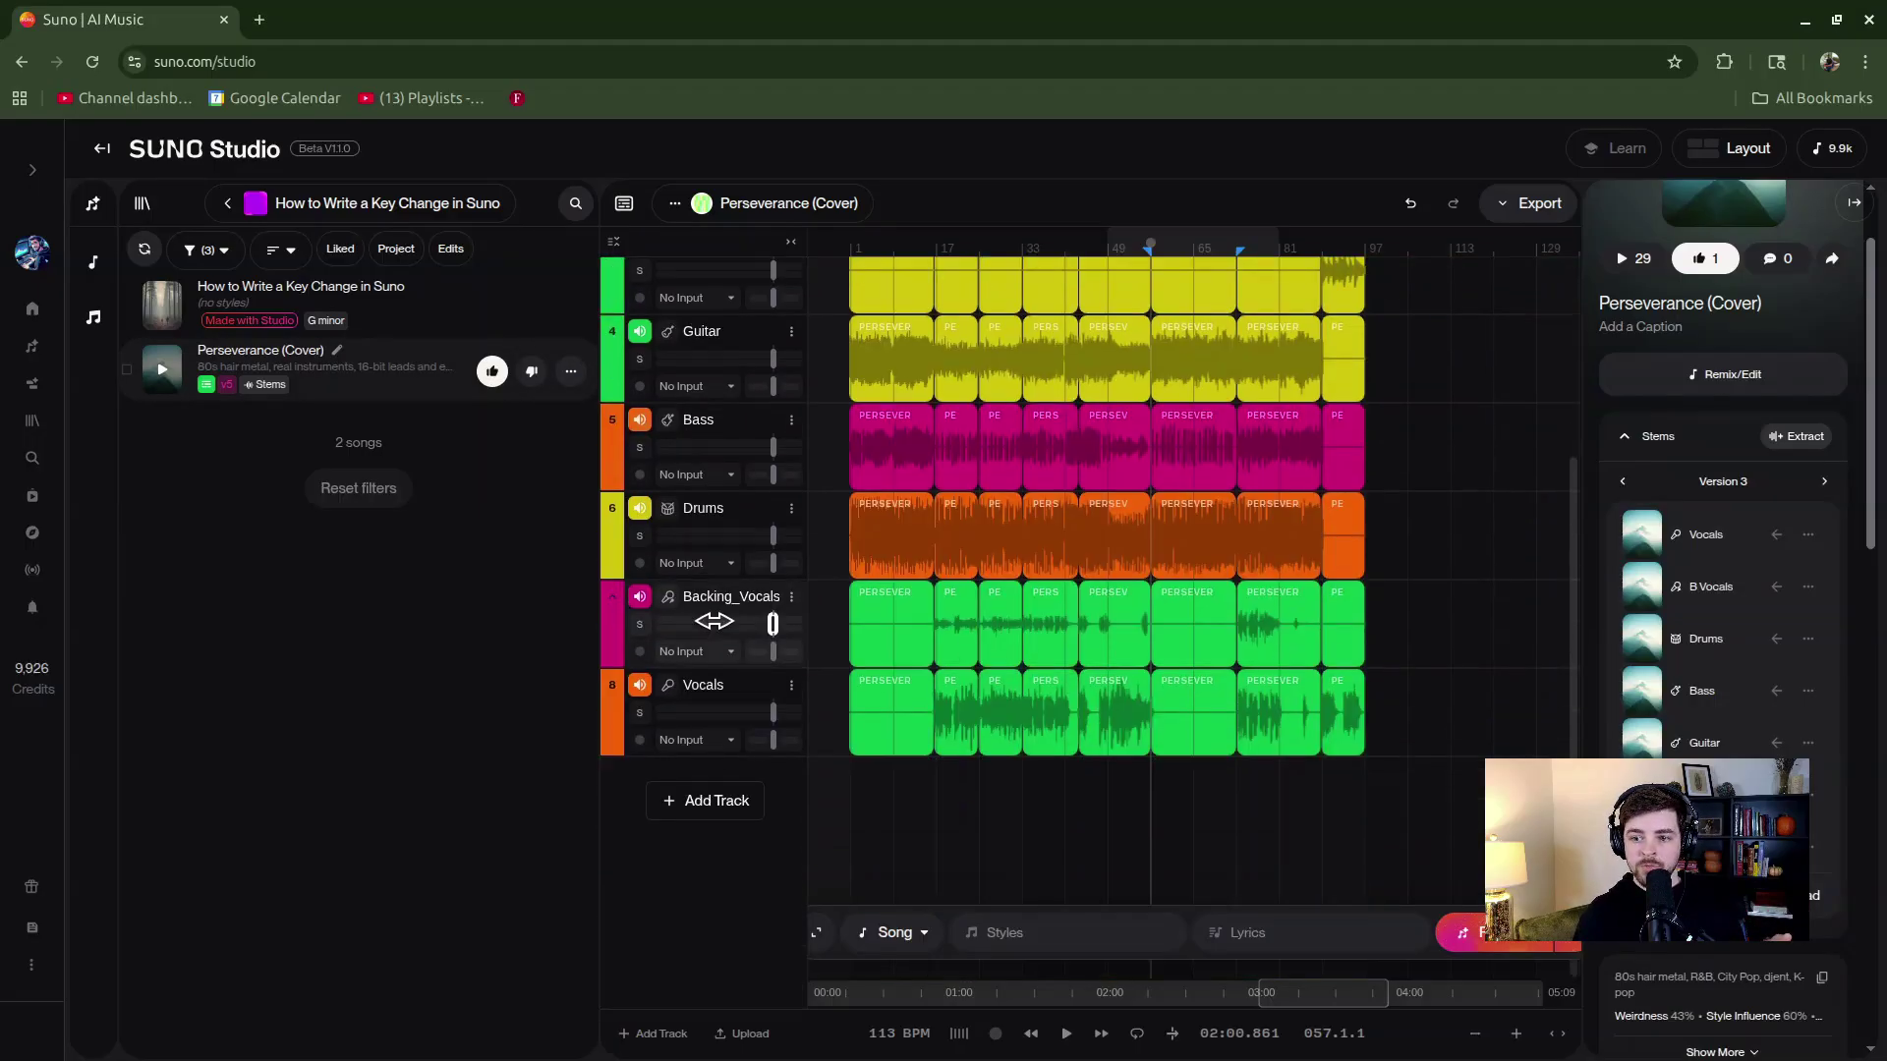
scroll(776, 560, "up", 3)
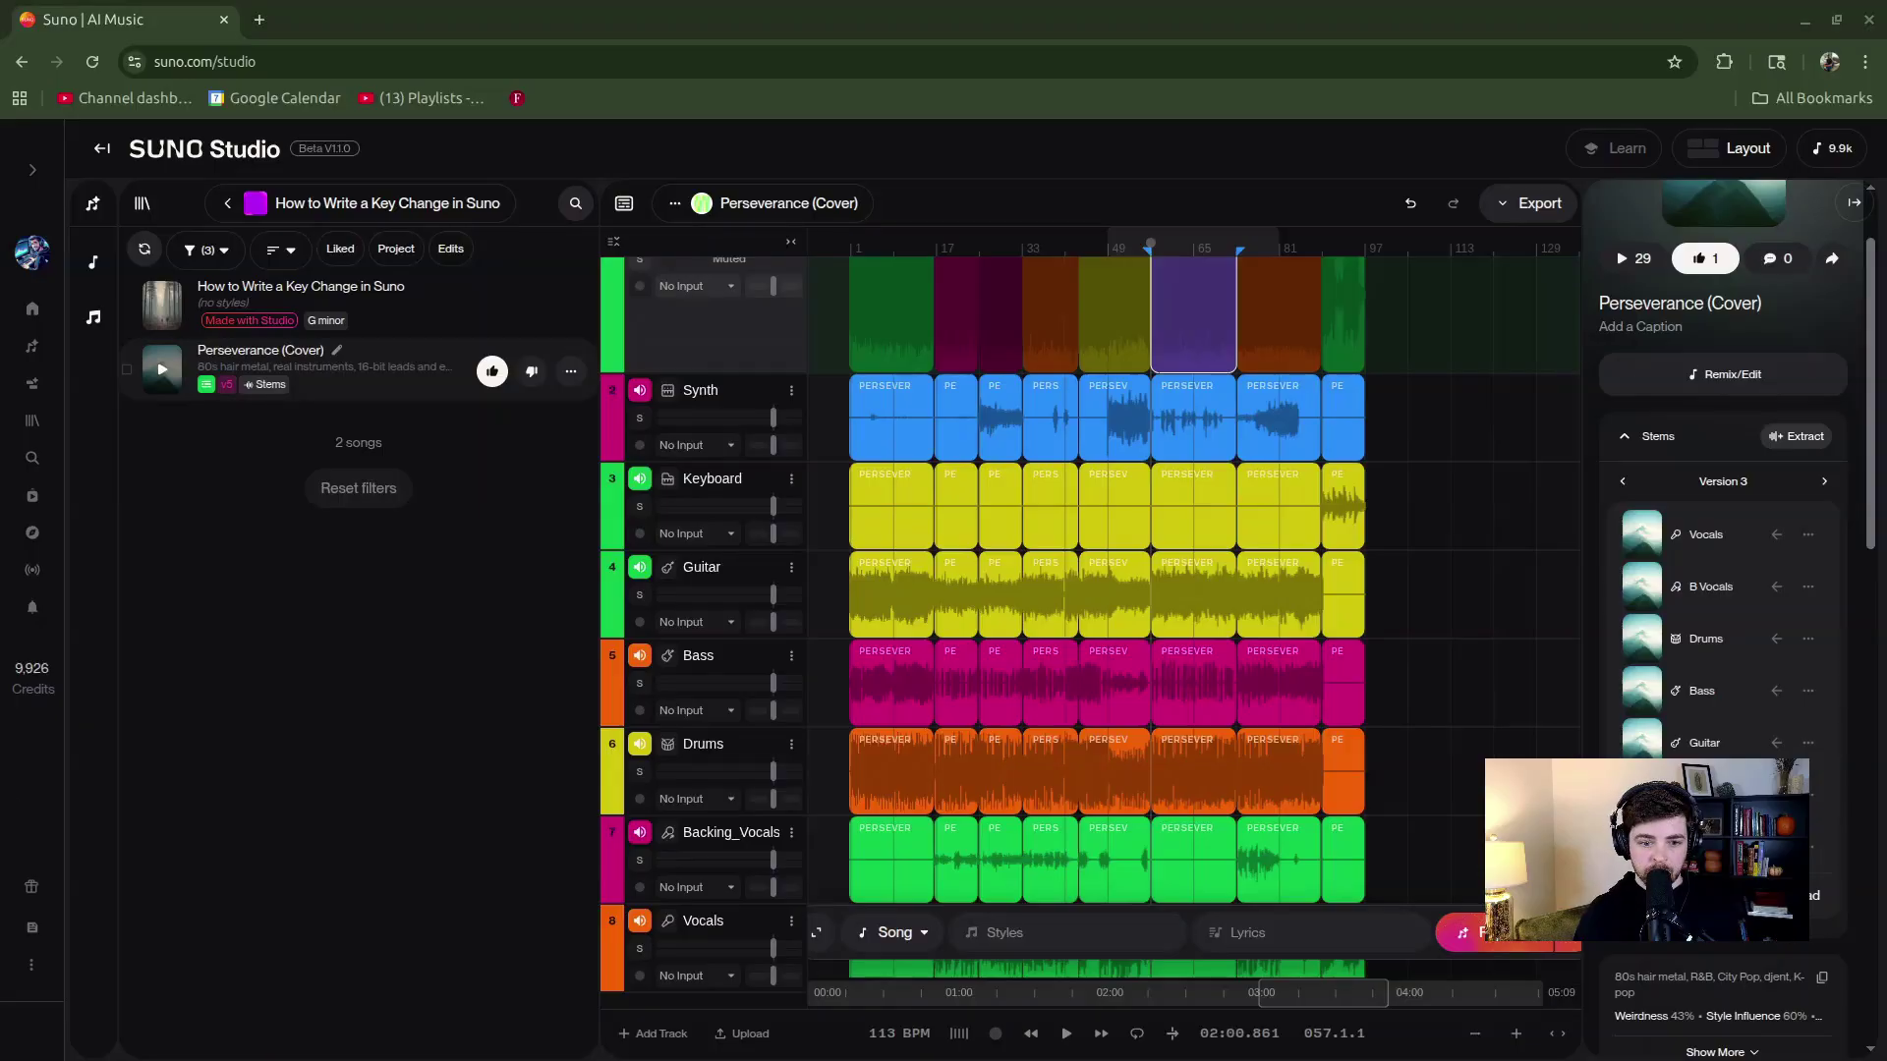
scroll(675, 350, "up", 1)
scroll(678, 339, "down", 3)
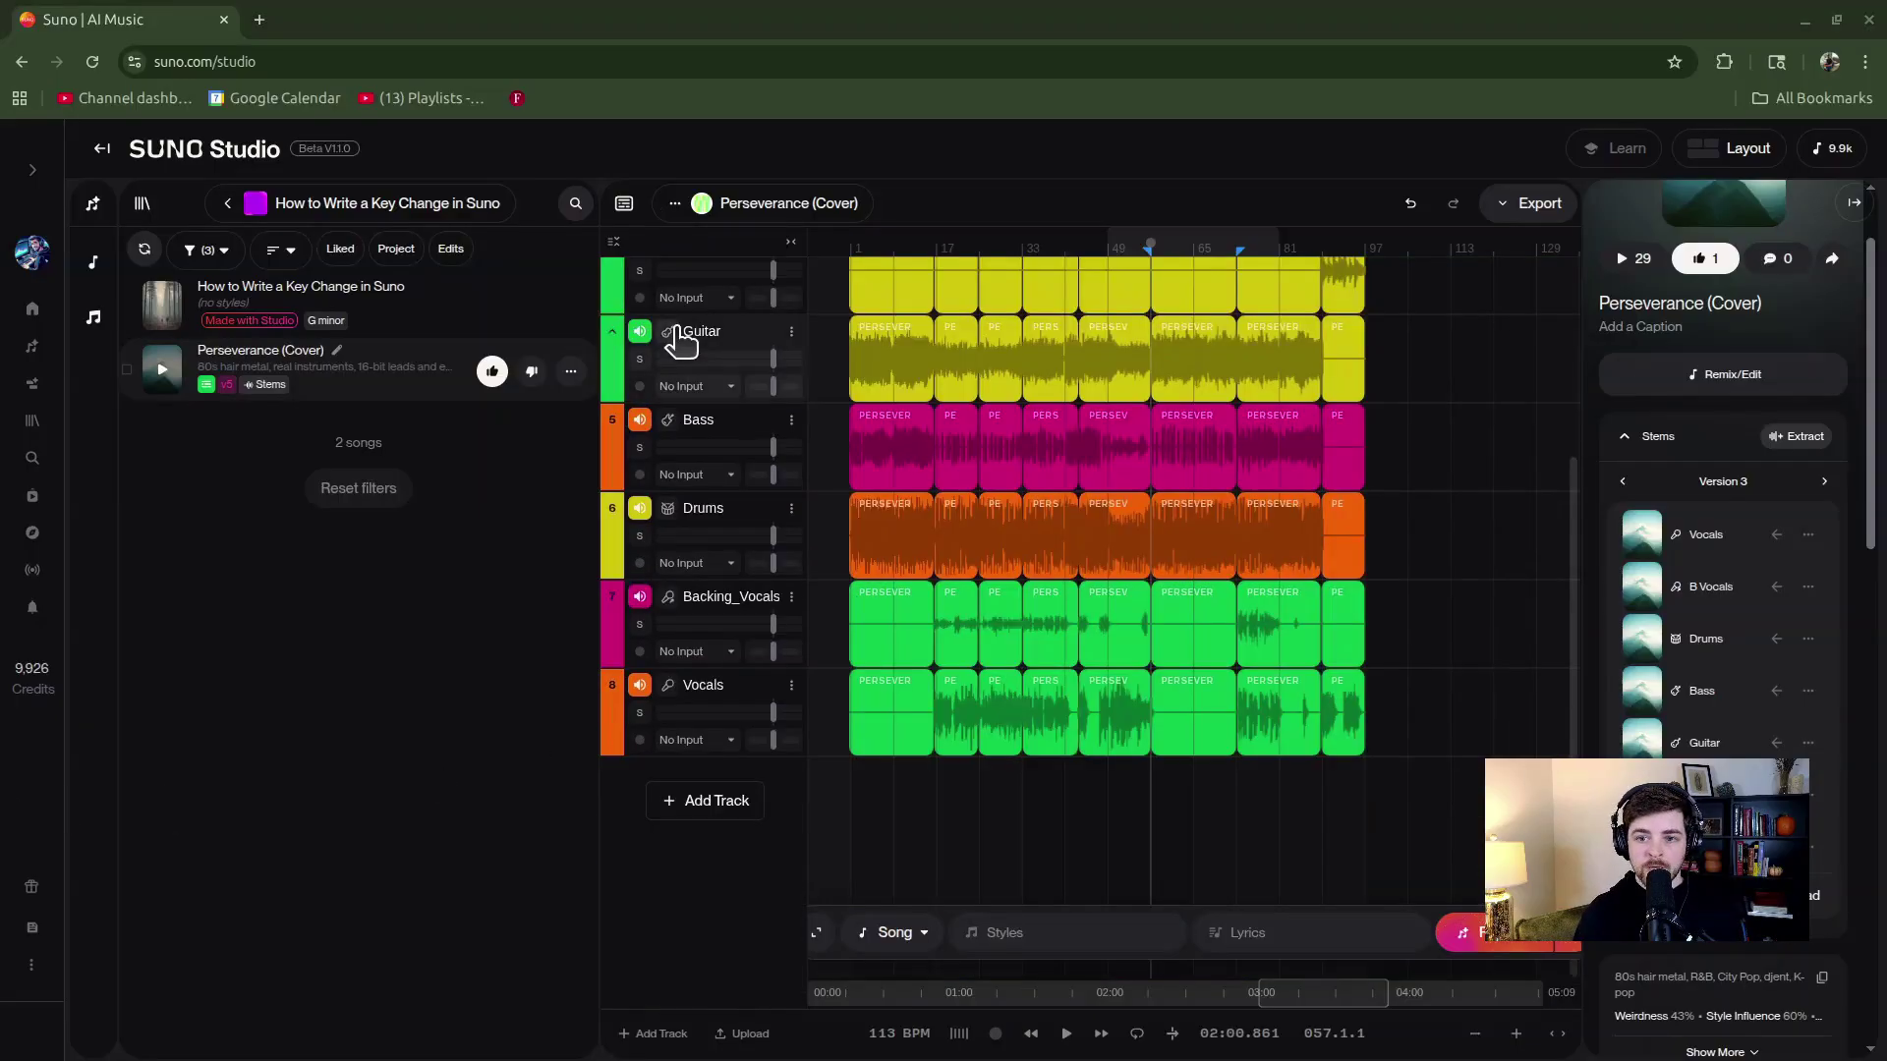
scroll(678, 339, "up", 2)
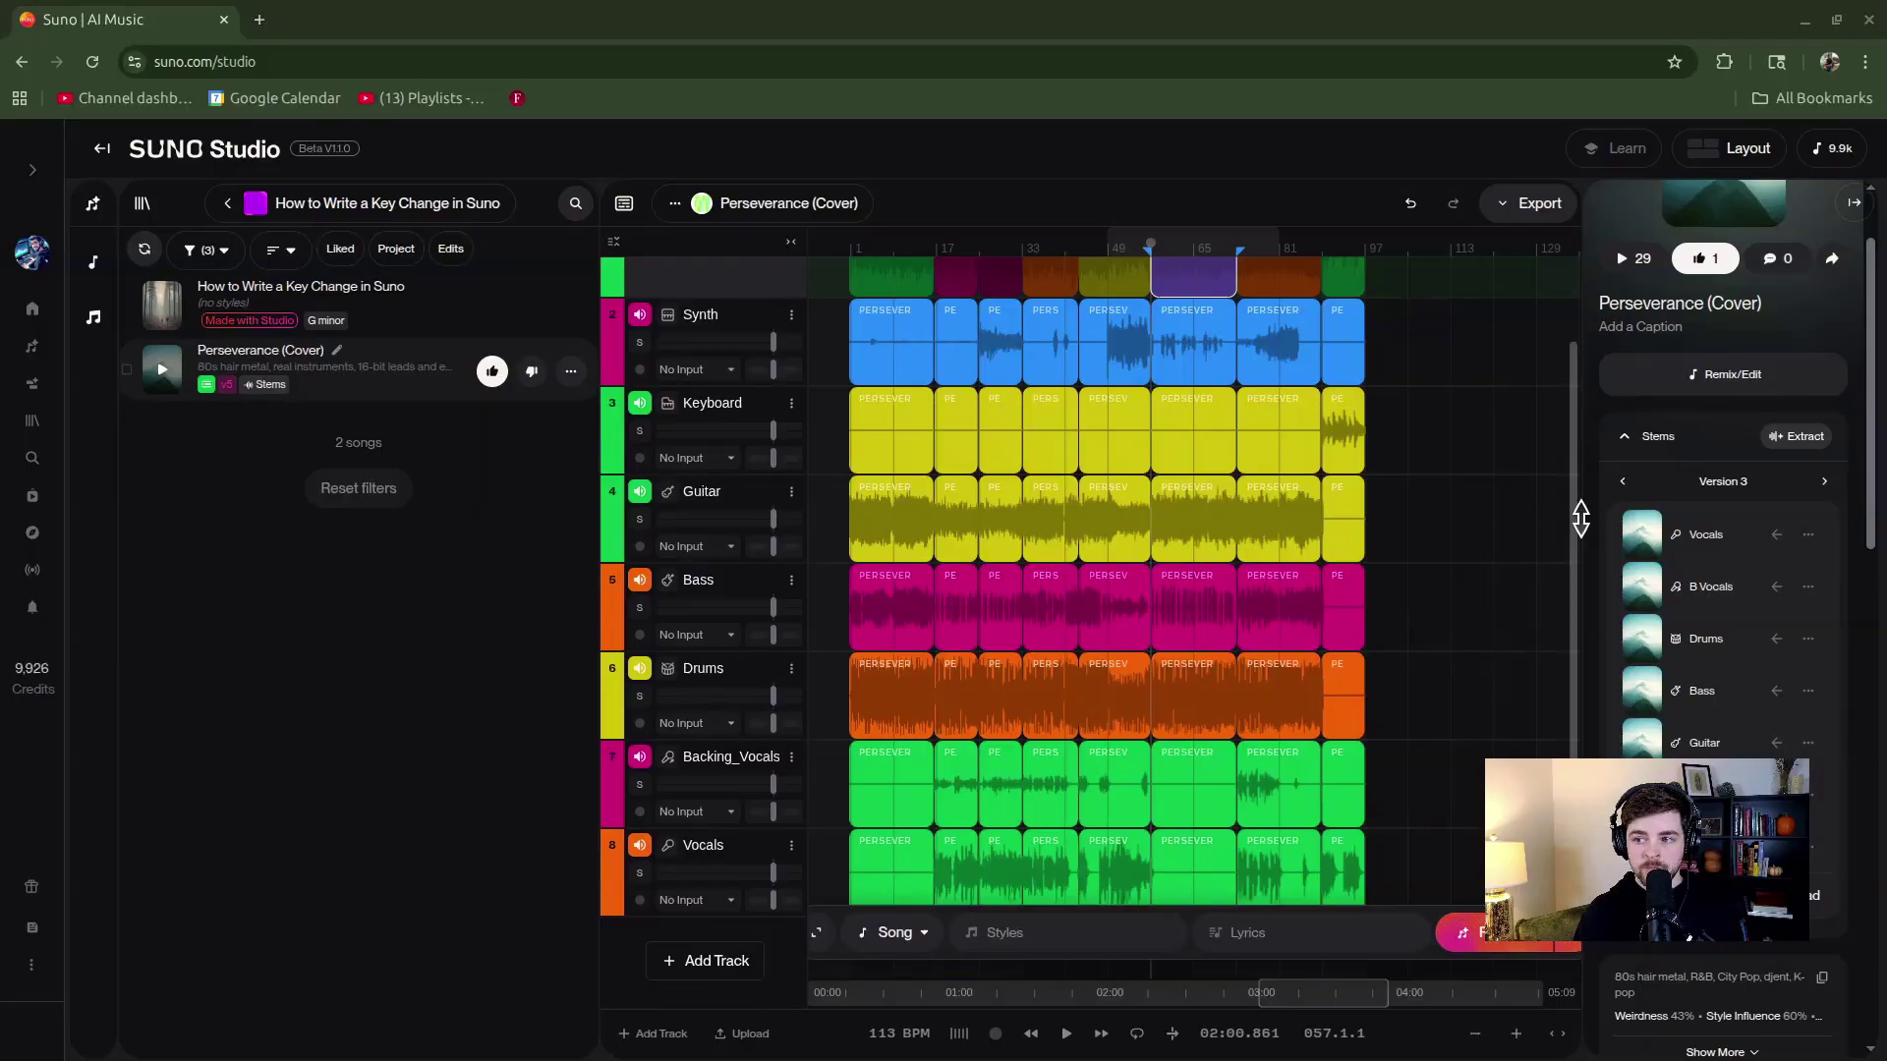
scroll(1474, 442, "up", 2)
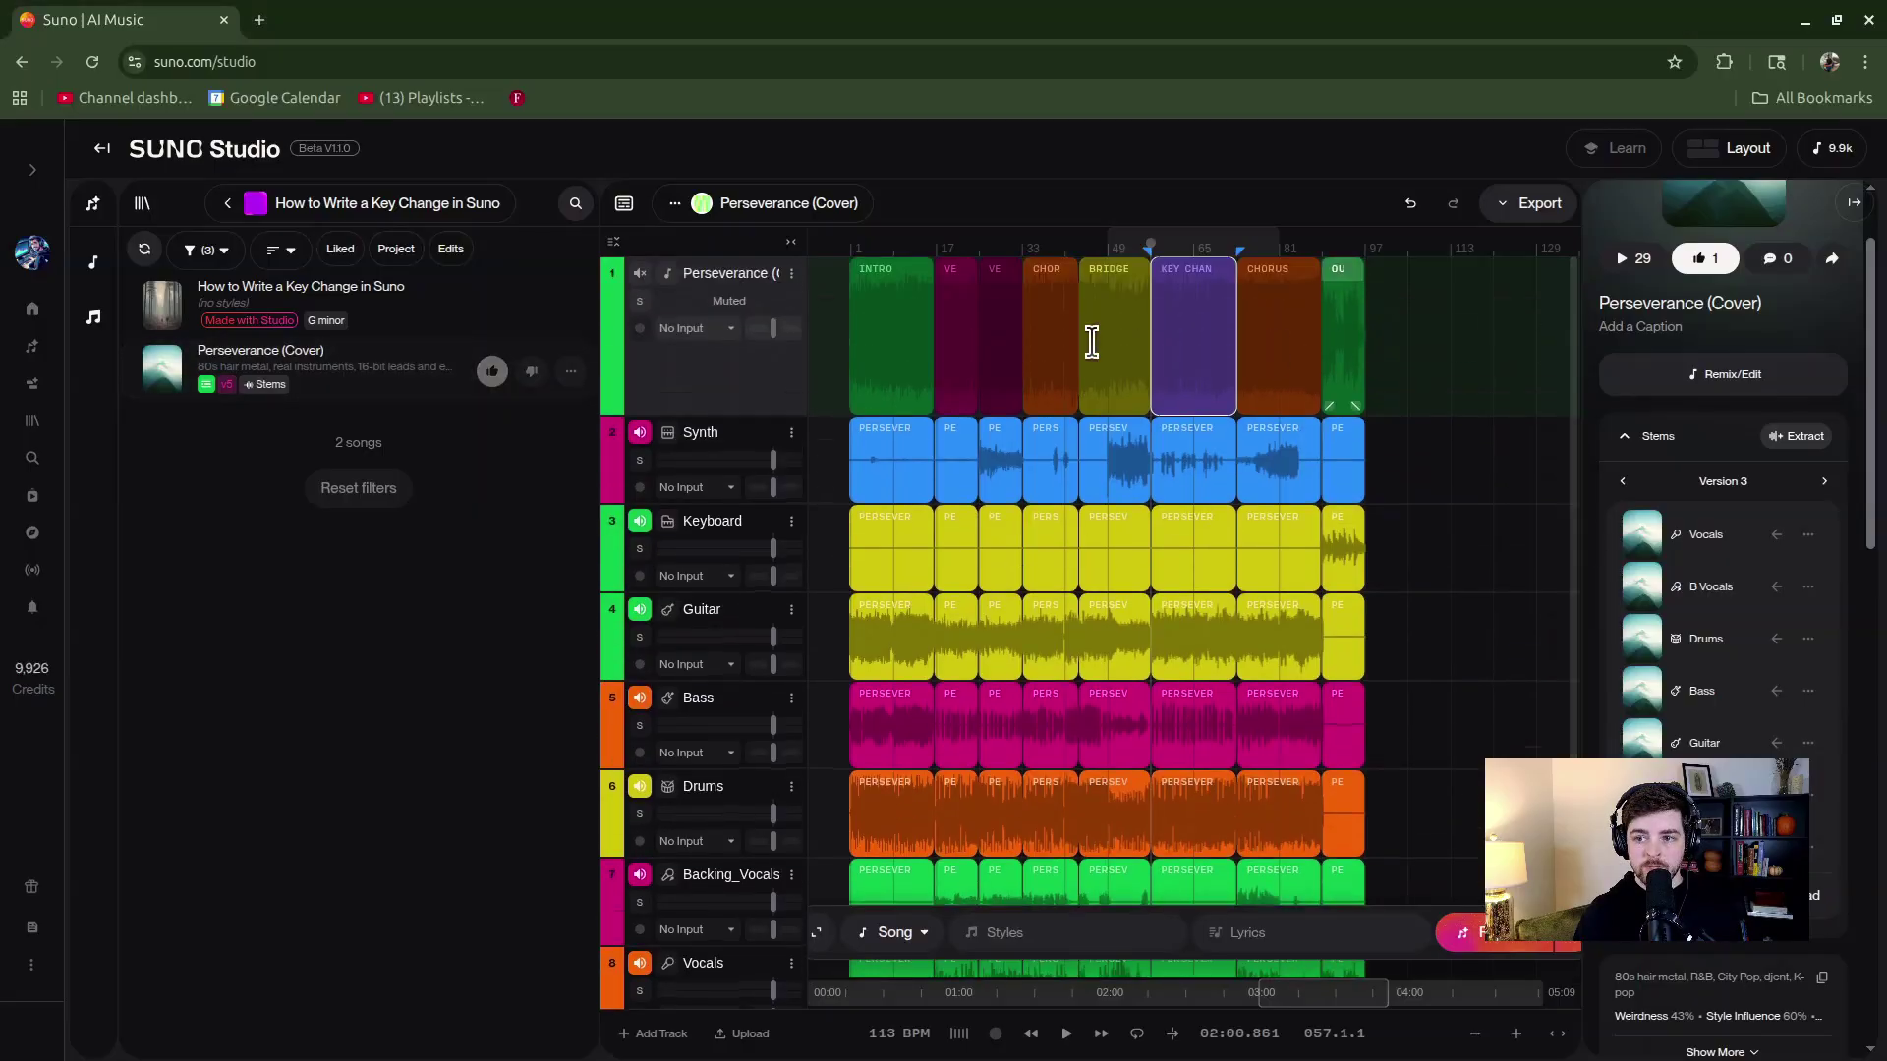
Step: Show the Track inspector with EQ for track 1, Perseverance (Cover), and scroll the track list
left_click(837, 334)
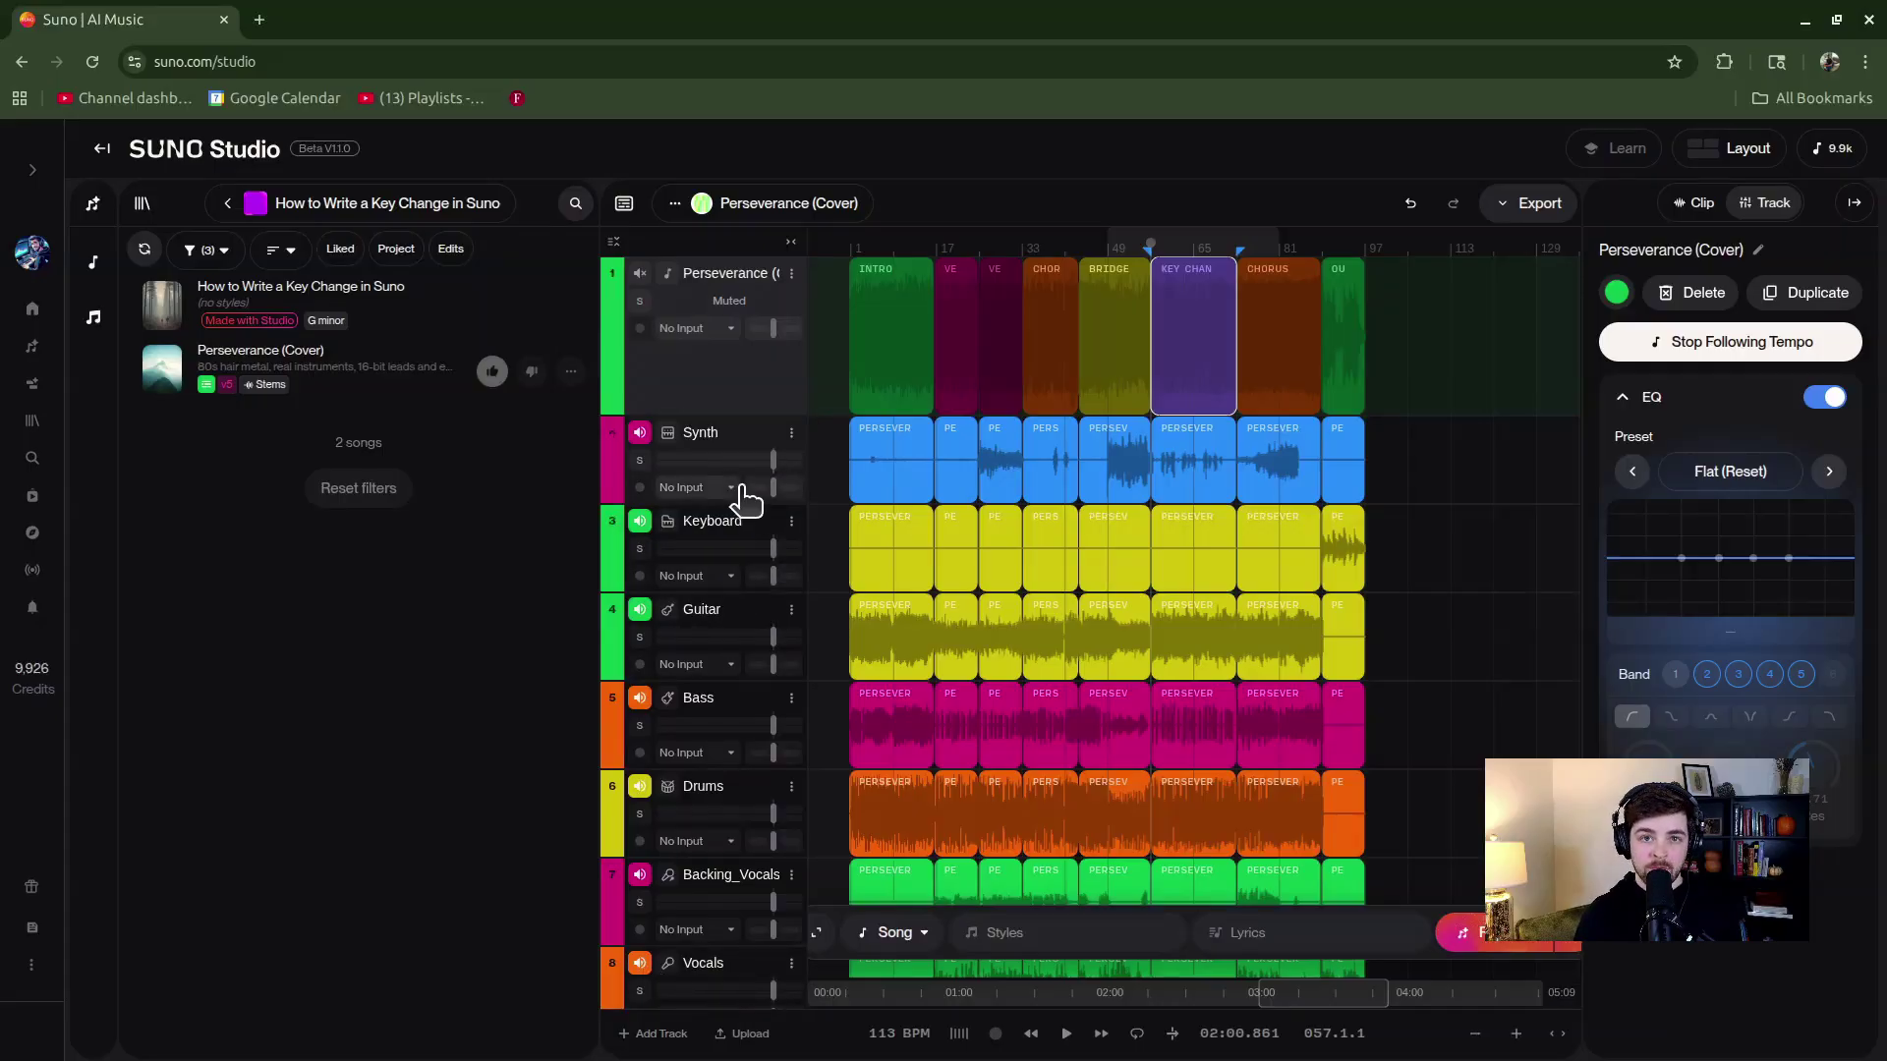
scroll(724, 828, "down", 2)
scroll(727, 792, "up", 2)
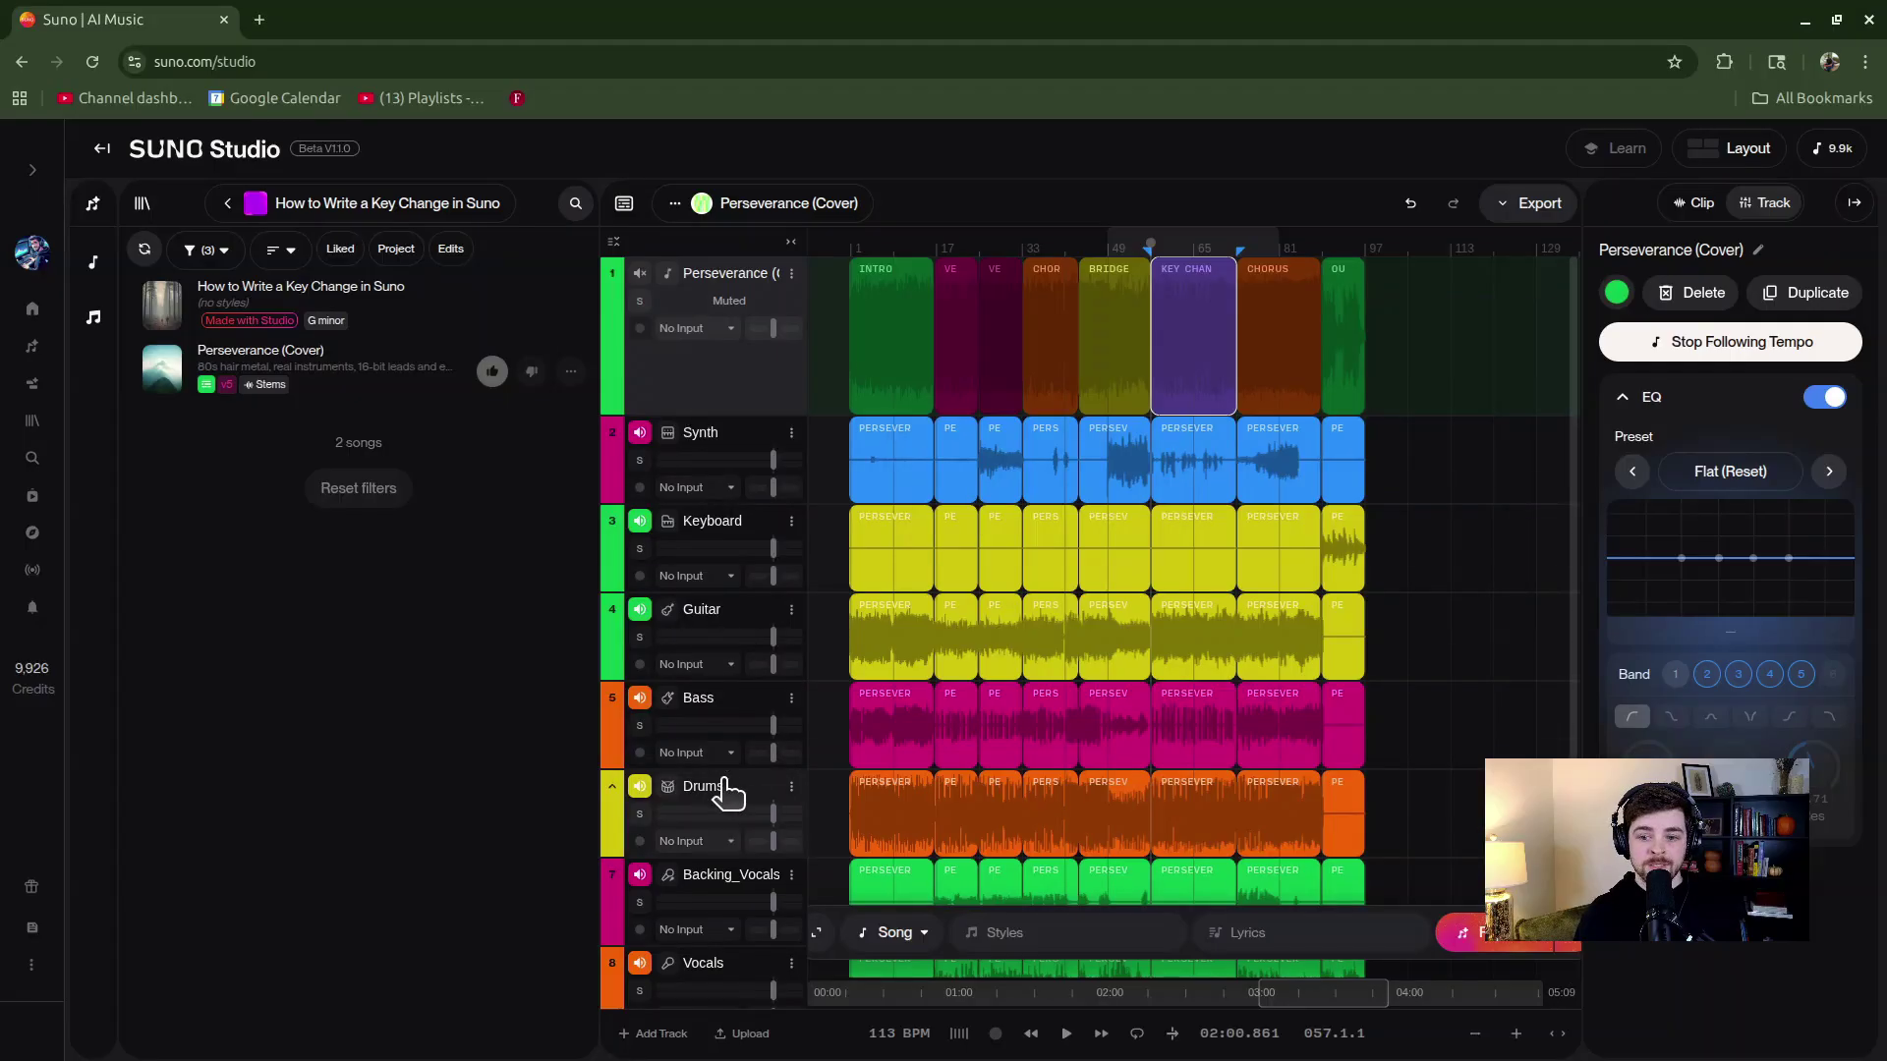
scroll(722, 757, "down", 2)
scroll(735, 678, "up", 2)
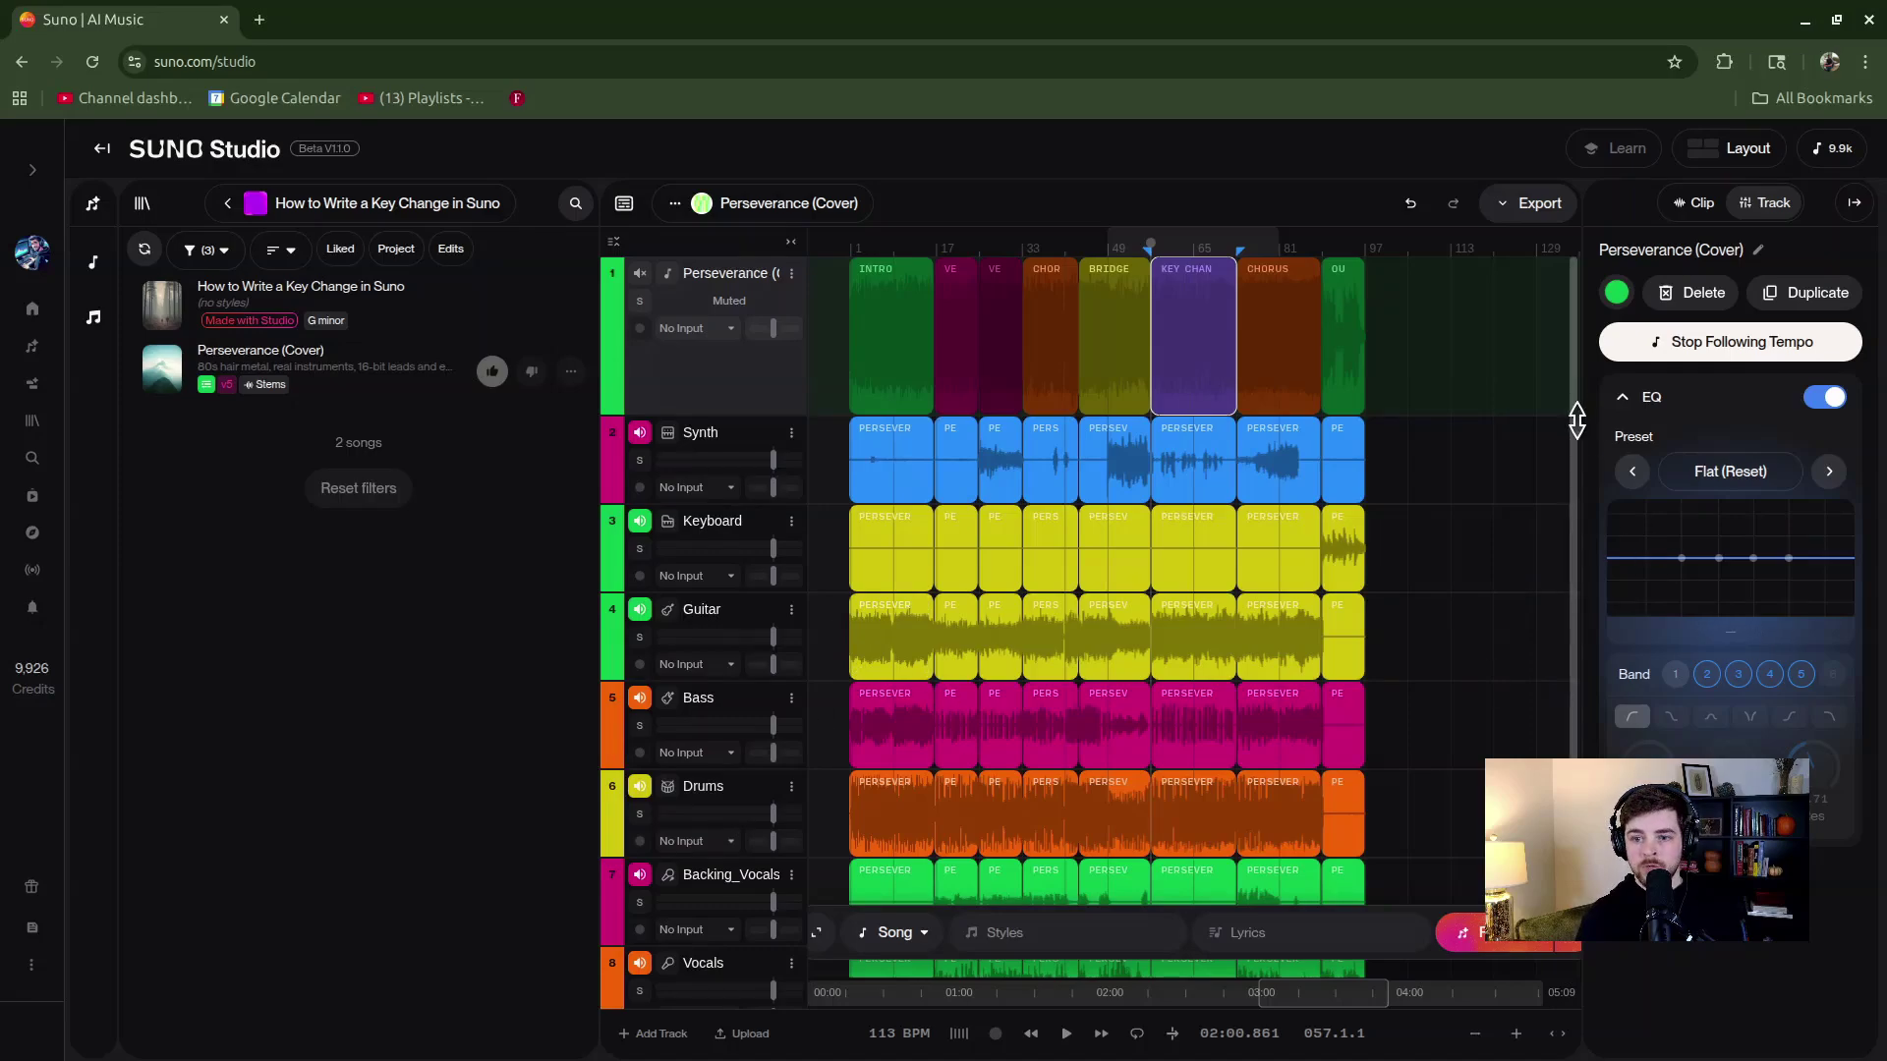
left_click_drag(1576, 421, 1589, 641)
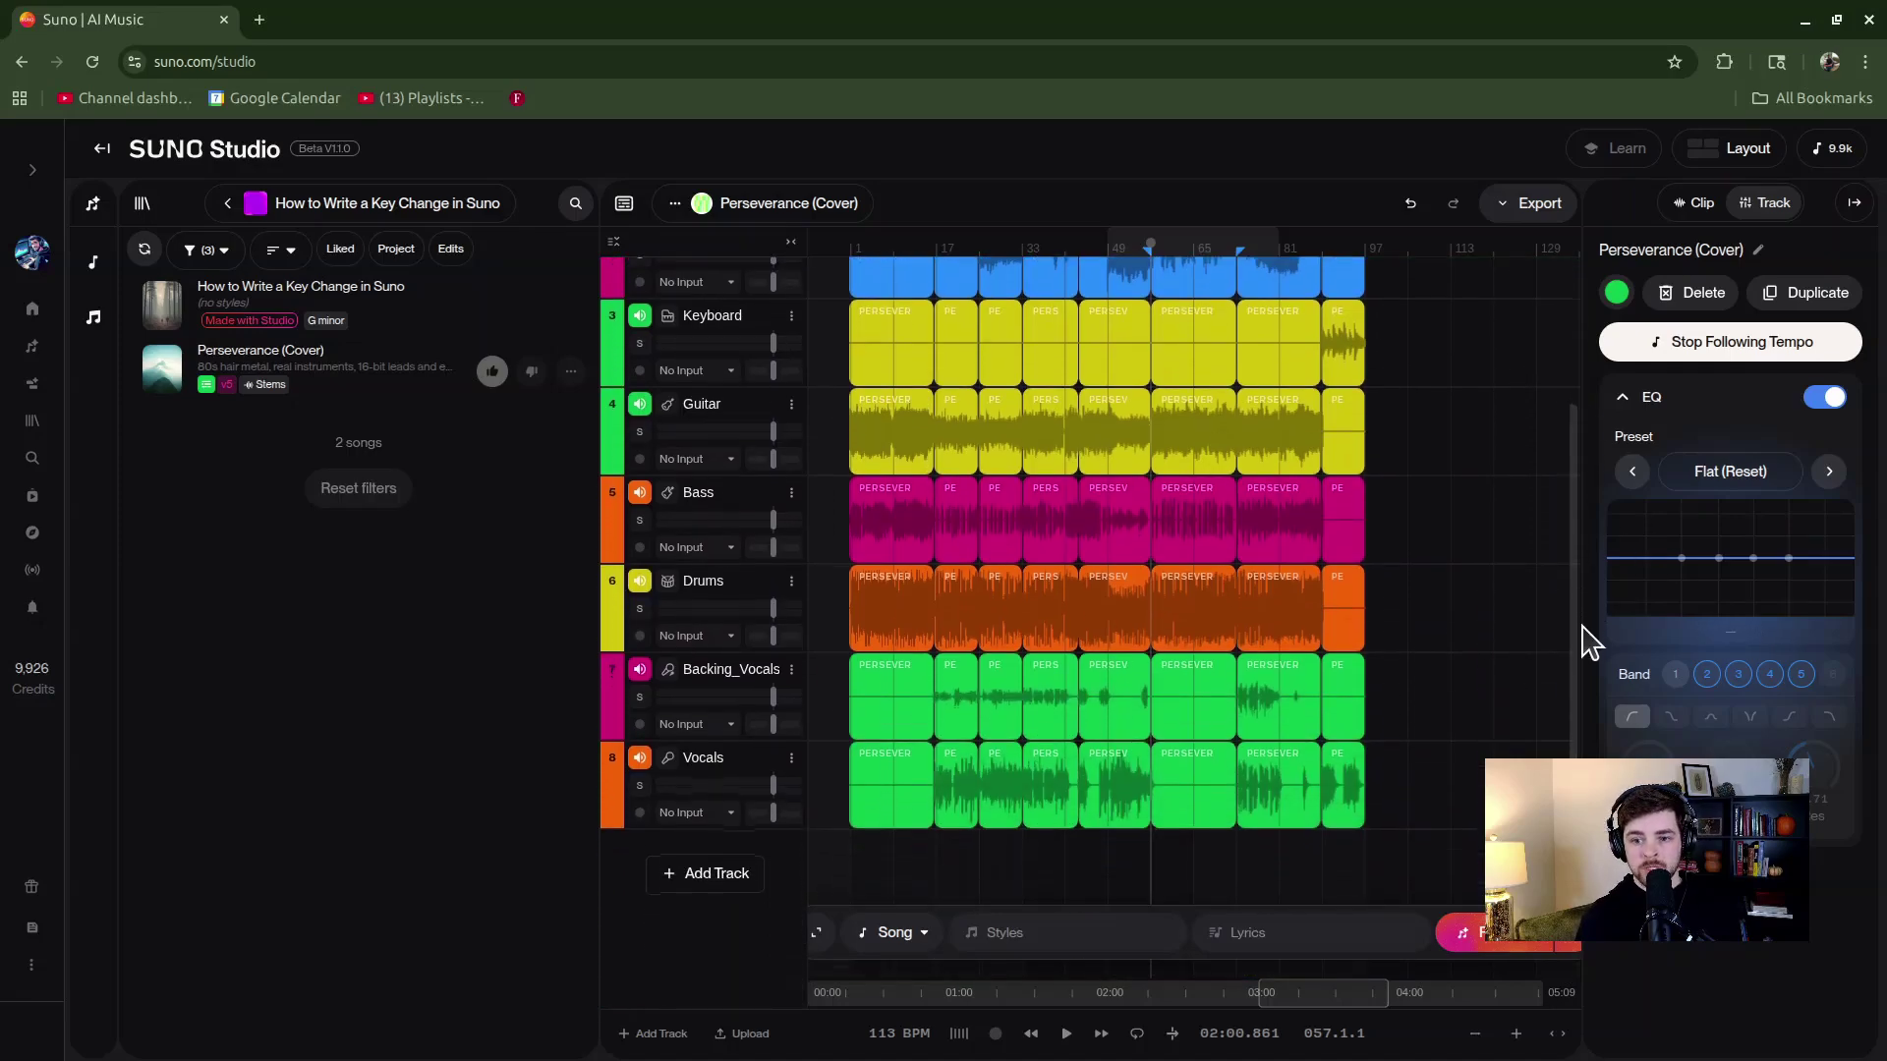
mouse_move(724, 593)
left_mouse_down()
mouse_move(720, 842)
mouse_move(727, 565)
left_mouse_up()
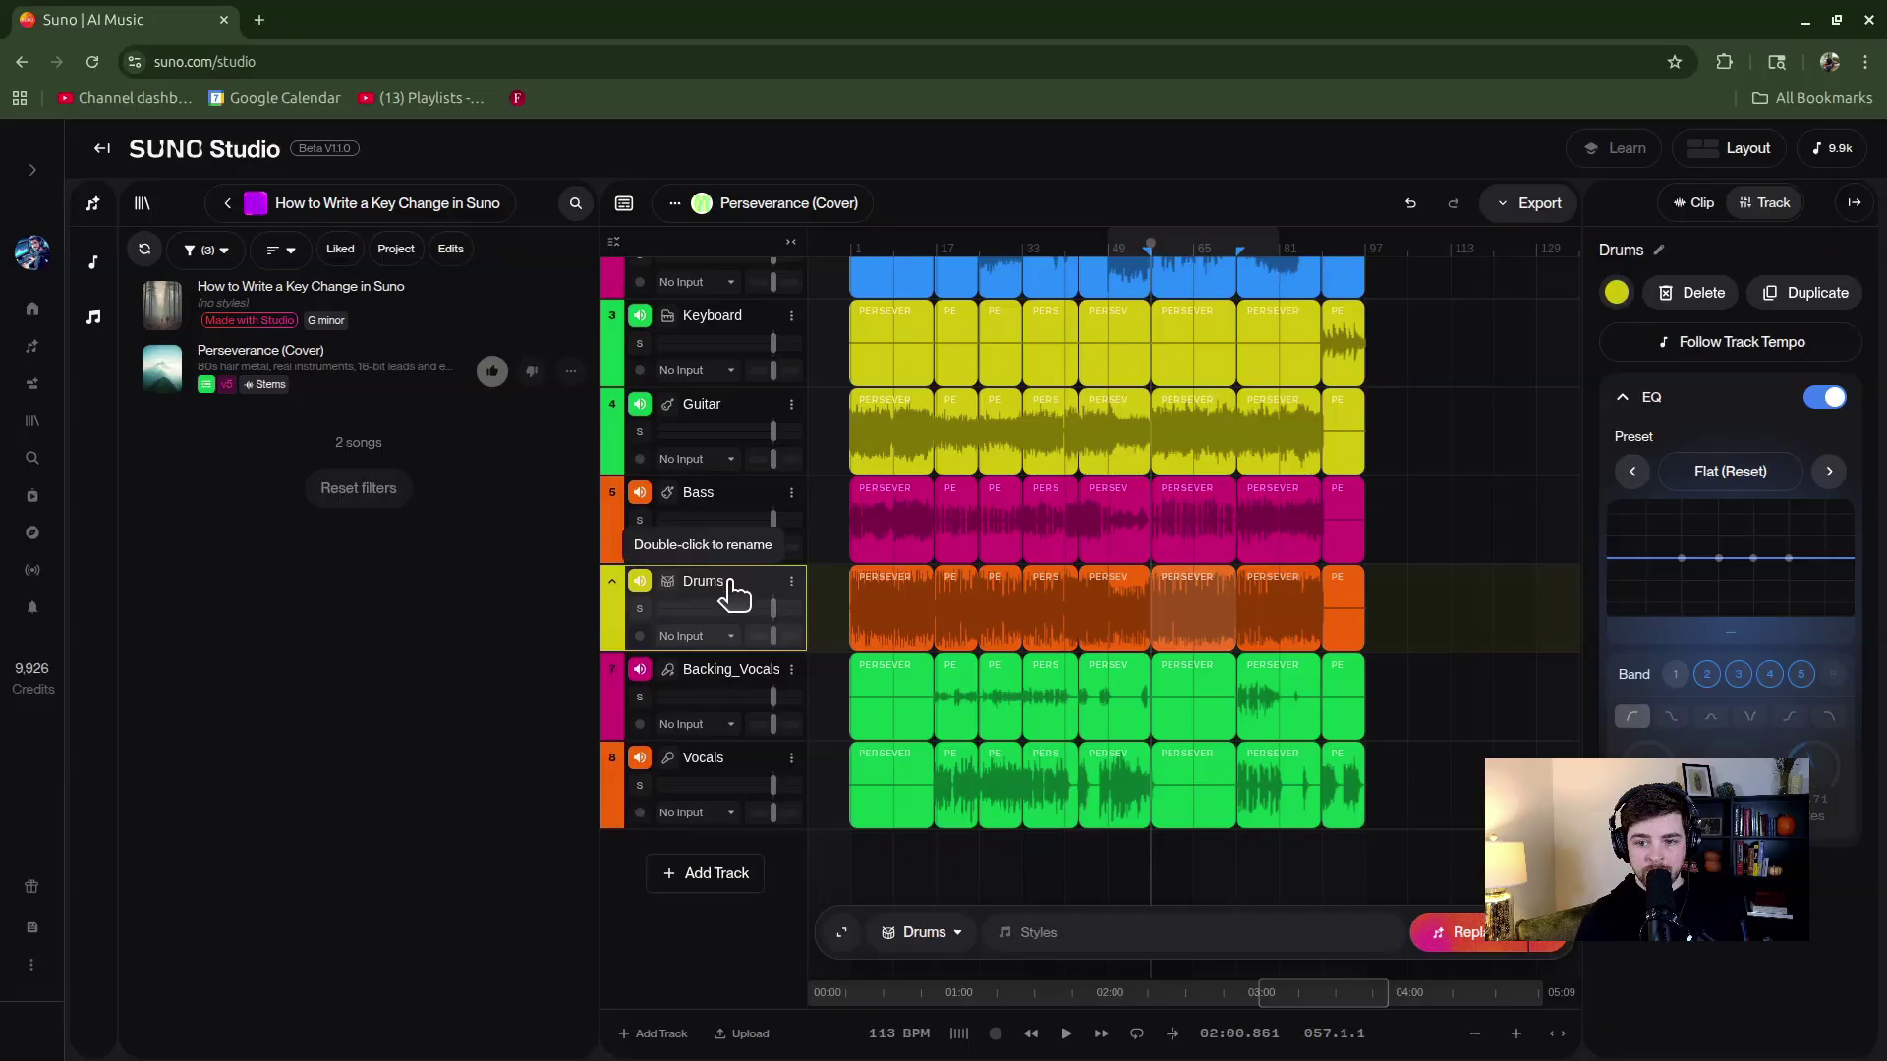
left_click_drag(750, 593, 744, 830)
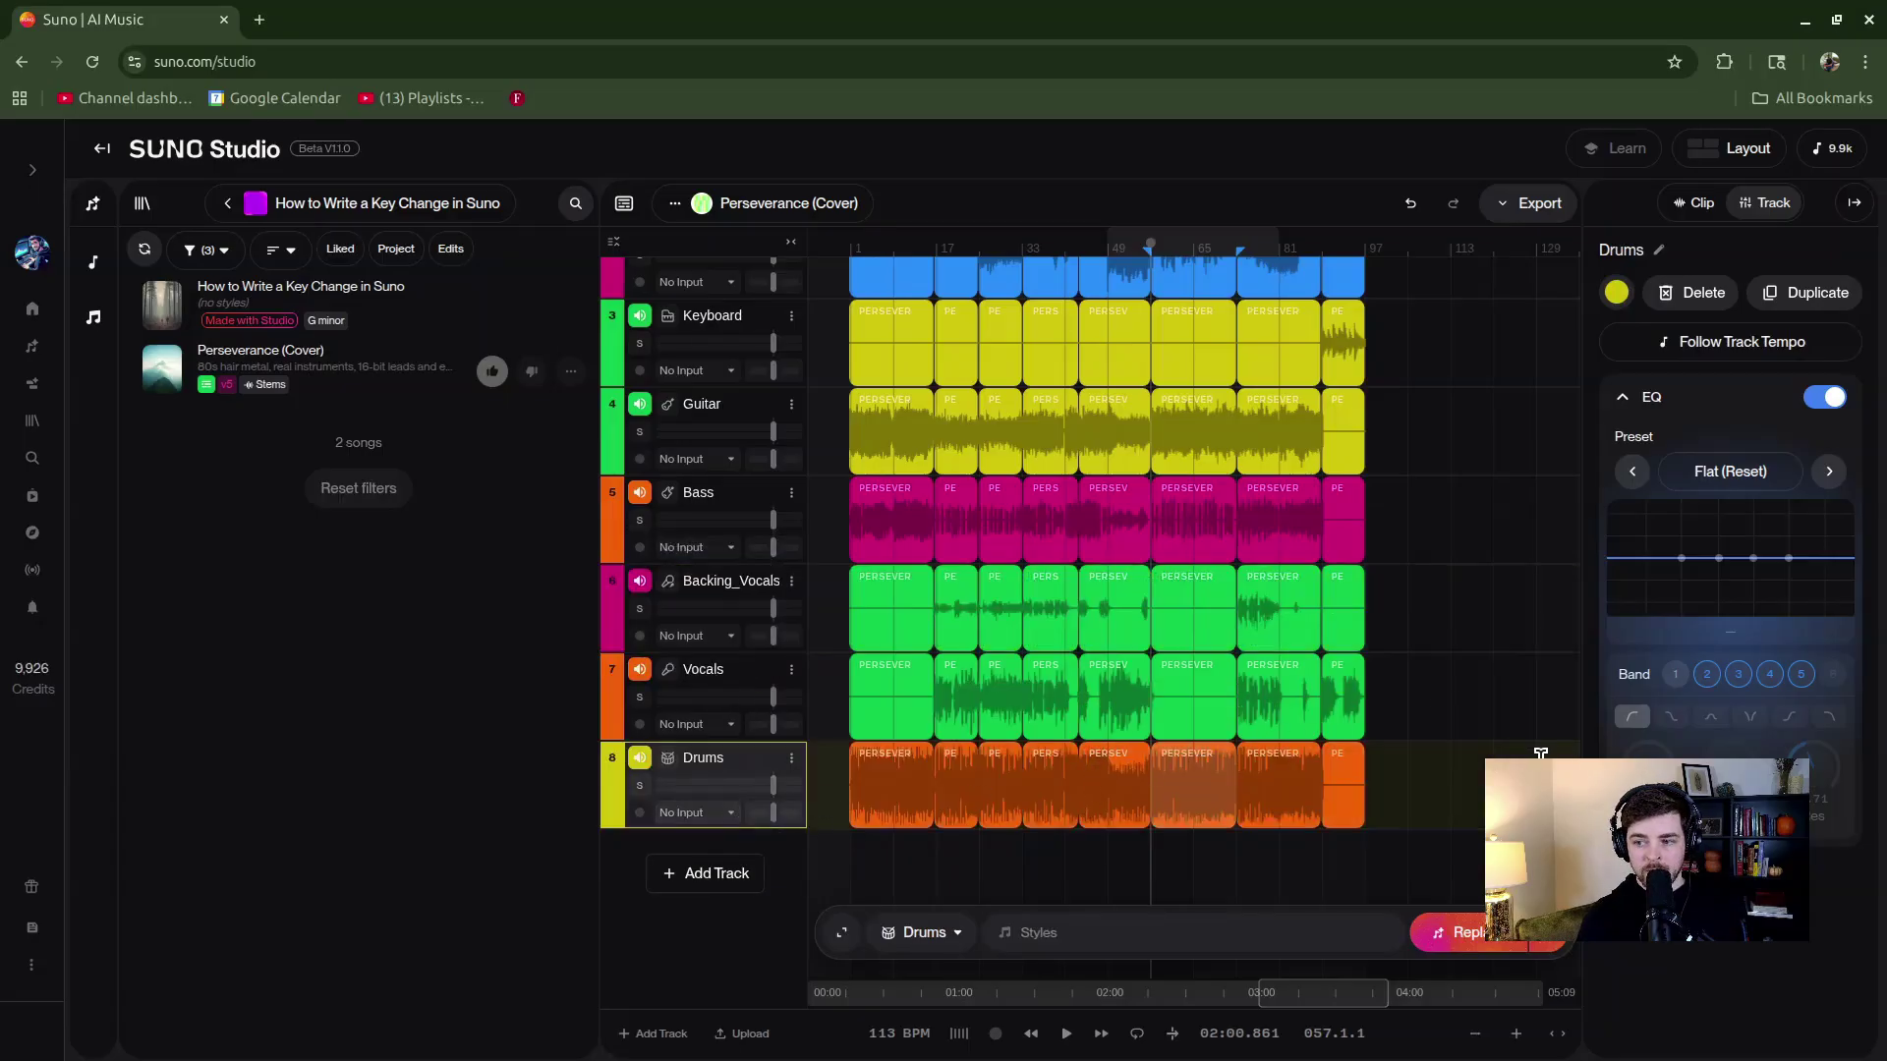
scroll(1484, 658, "up", 3)
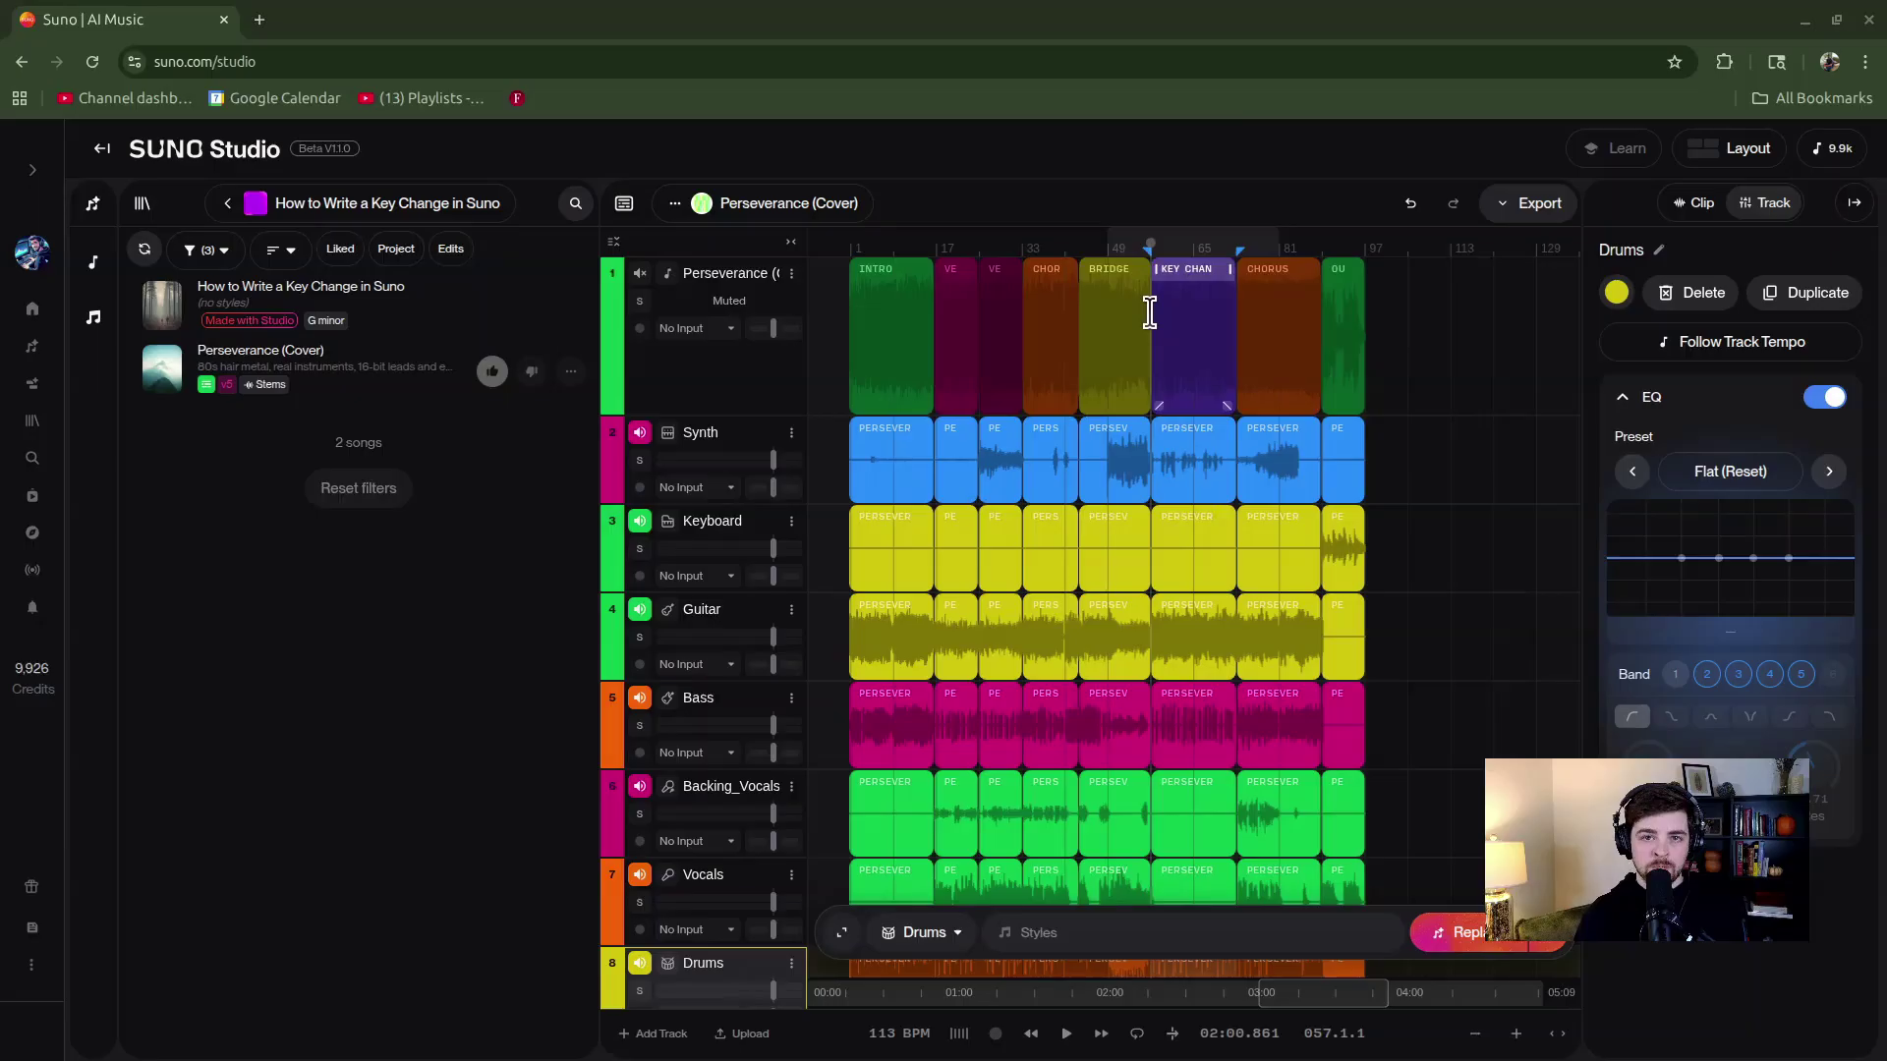
Step: Select the key-change-to-end clips on Synth through Vocals, excluding Drums, and open their settings
left_click(1151, 464)
mouse_move(1161, 461)
left_mouse_down()
mouse_move(1373, 455)
mouse_move(1159, 464)
mouse_move(1371, 472)
mouse_move(1364, 737)
mouse_move(1386, 924)
mouse_move(1369, 459)
mouse_move(1369, 905)
left_mouse_up()
scroll(1348, 737, "down", 3)
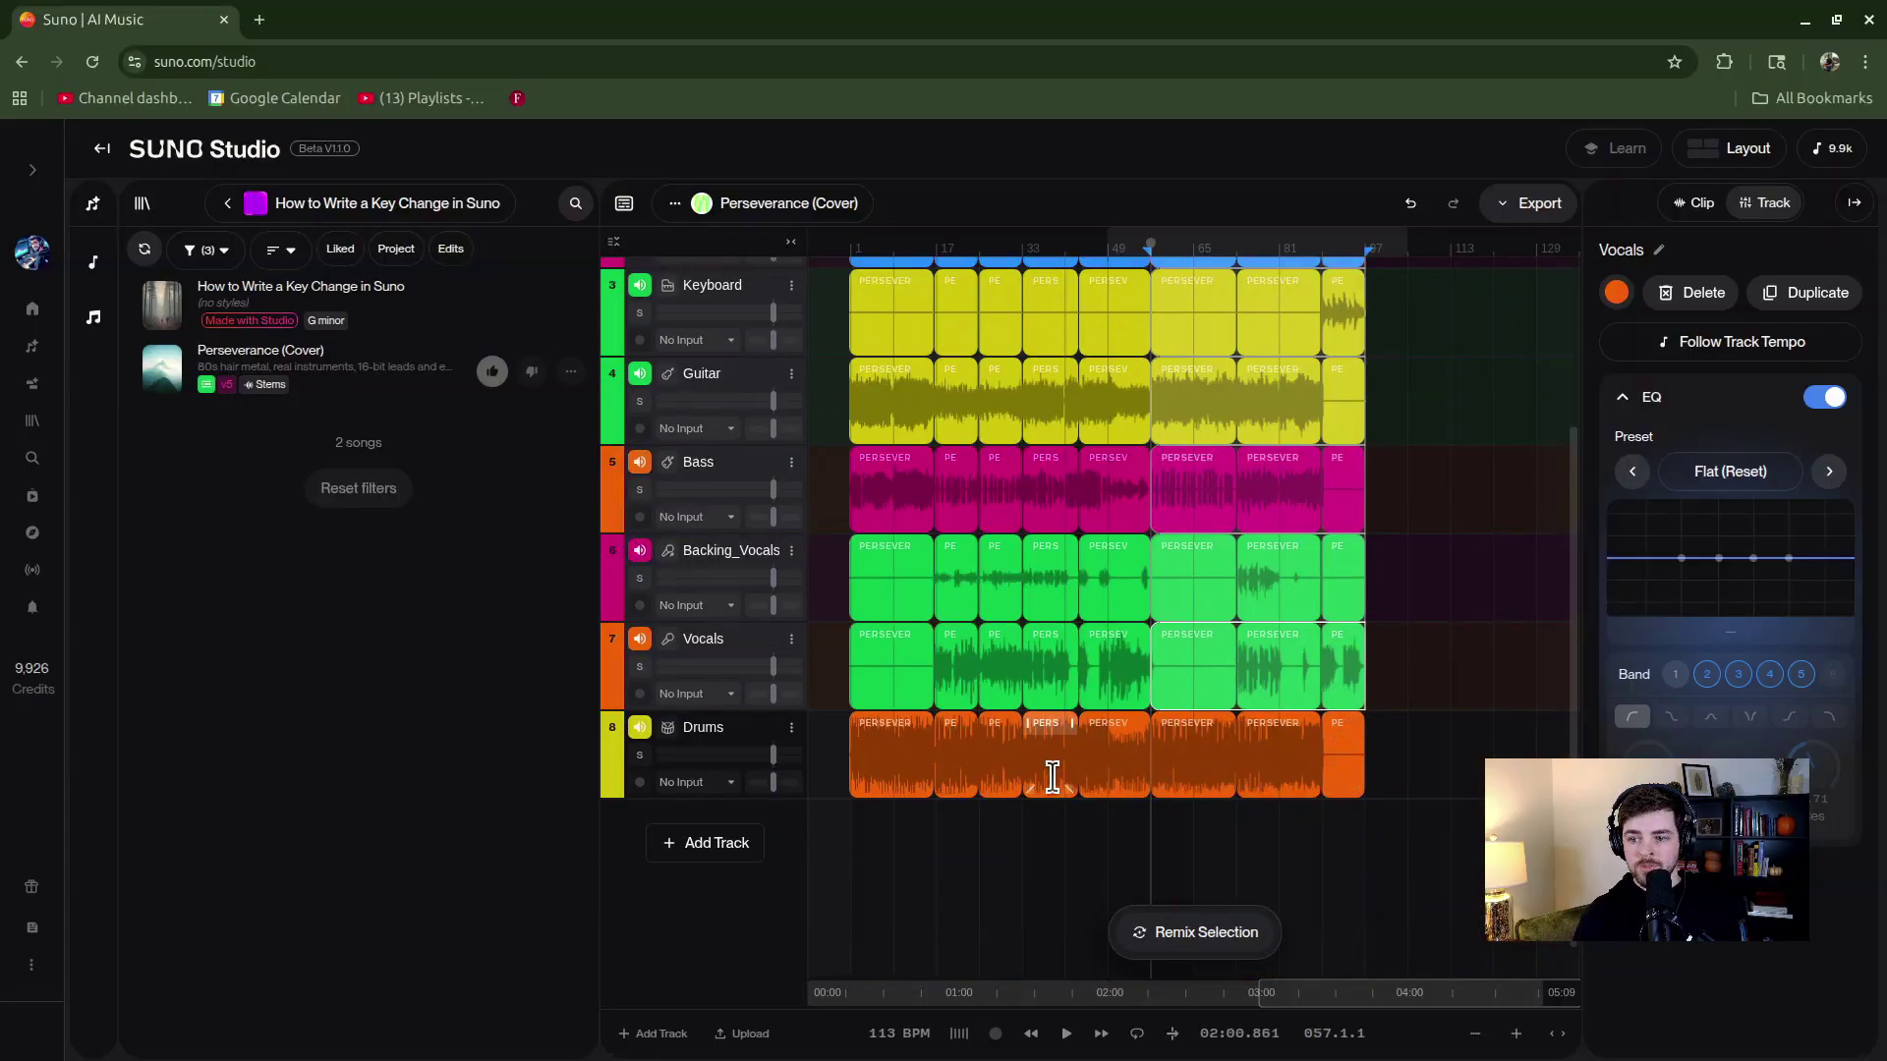
scroll(1333, 569, "up", 1)
scroll(1264, 329, "down", 1)
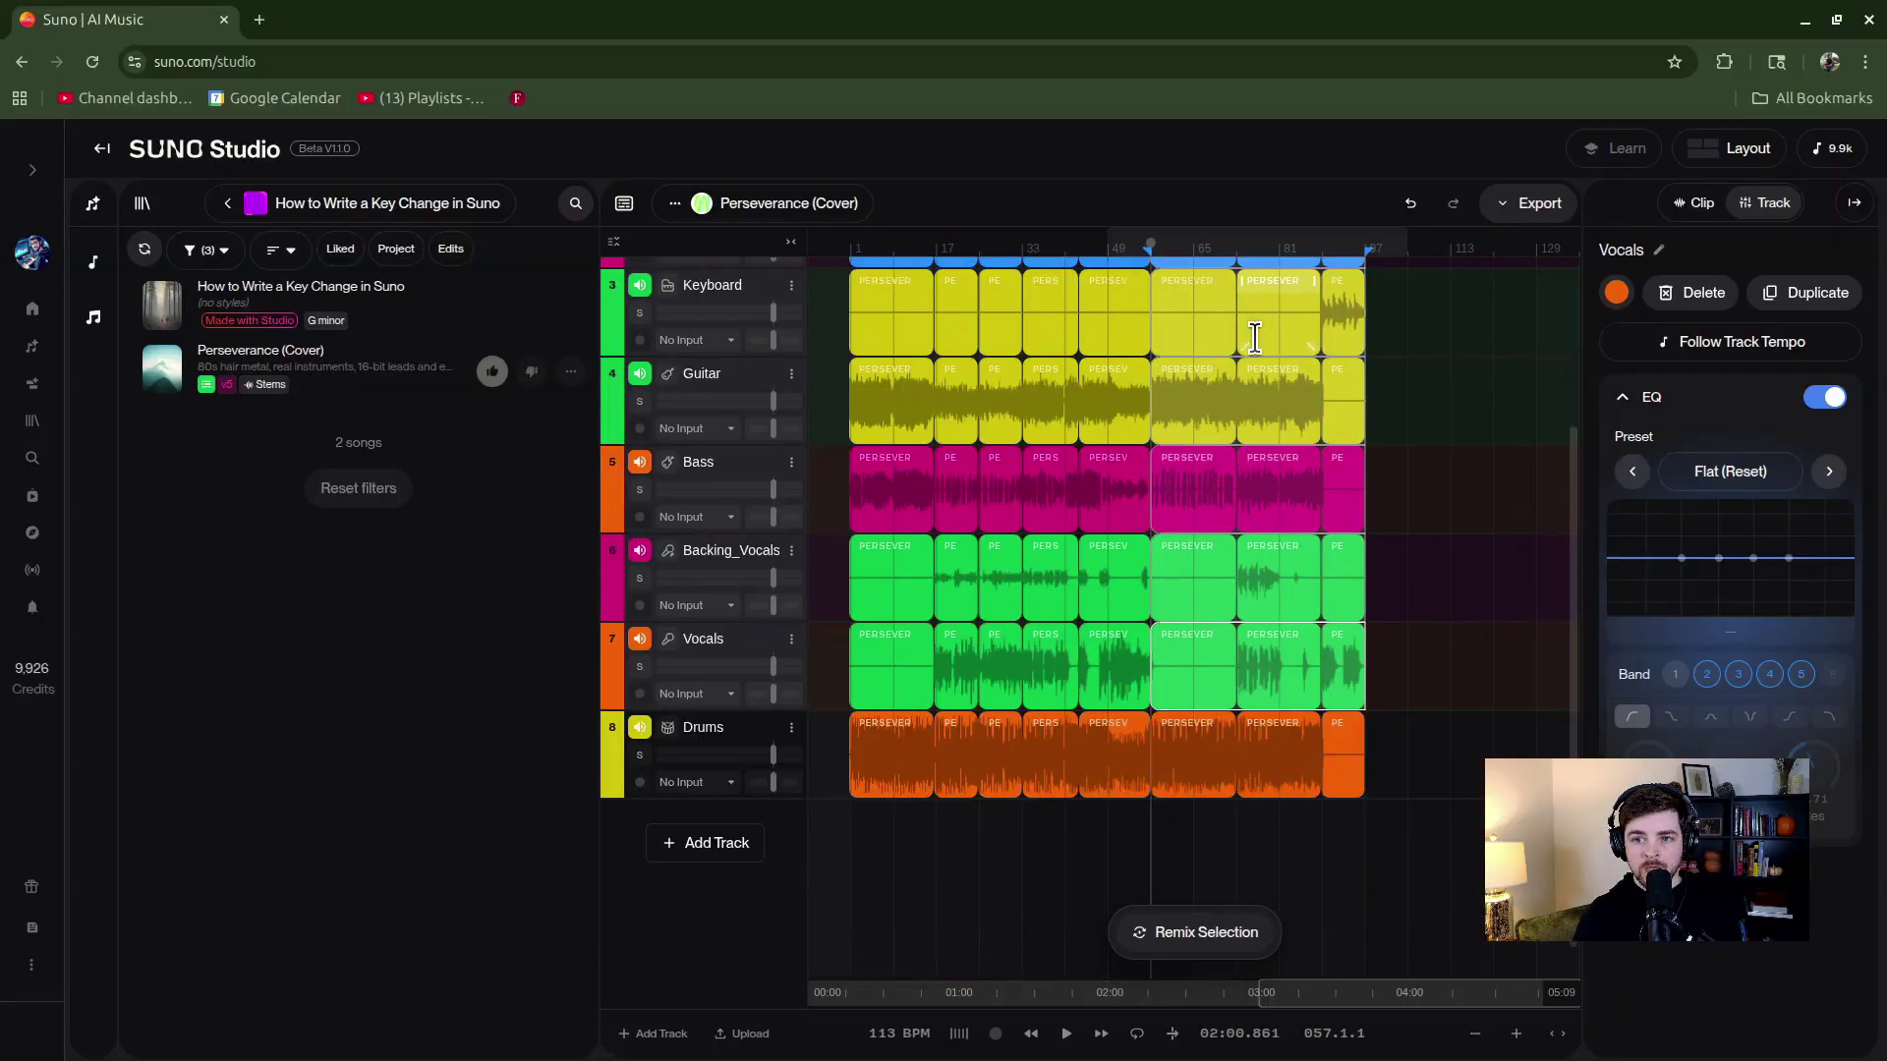
scroll(1255, 338, "up", 1)
scroll(1566, 392, "up", 1)
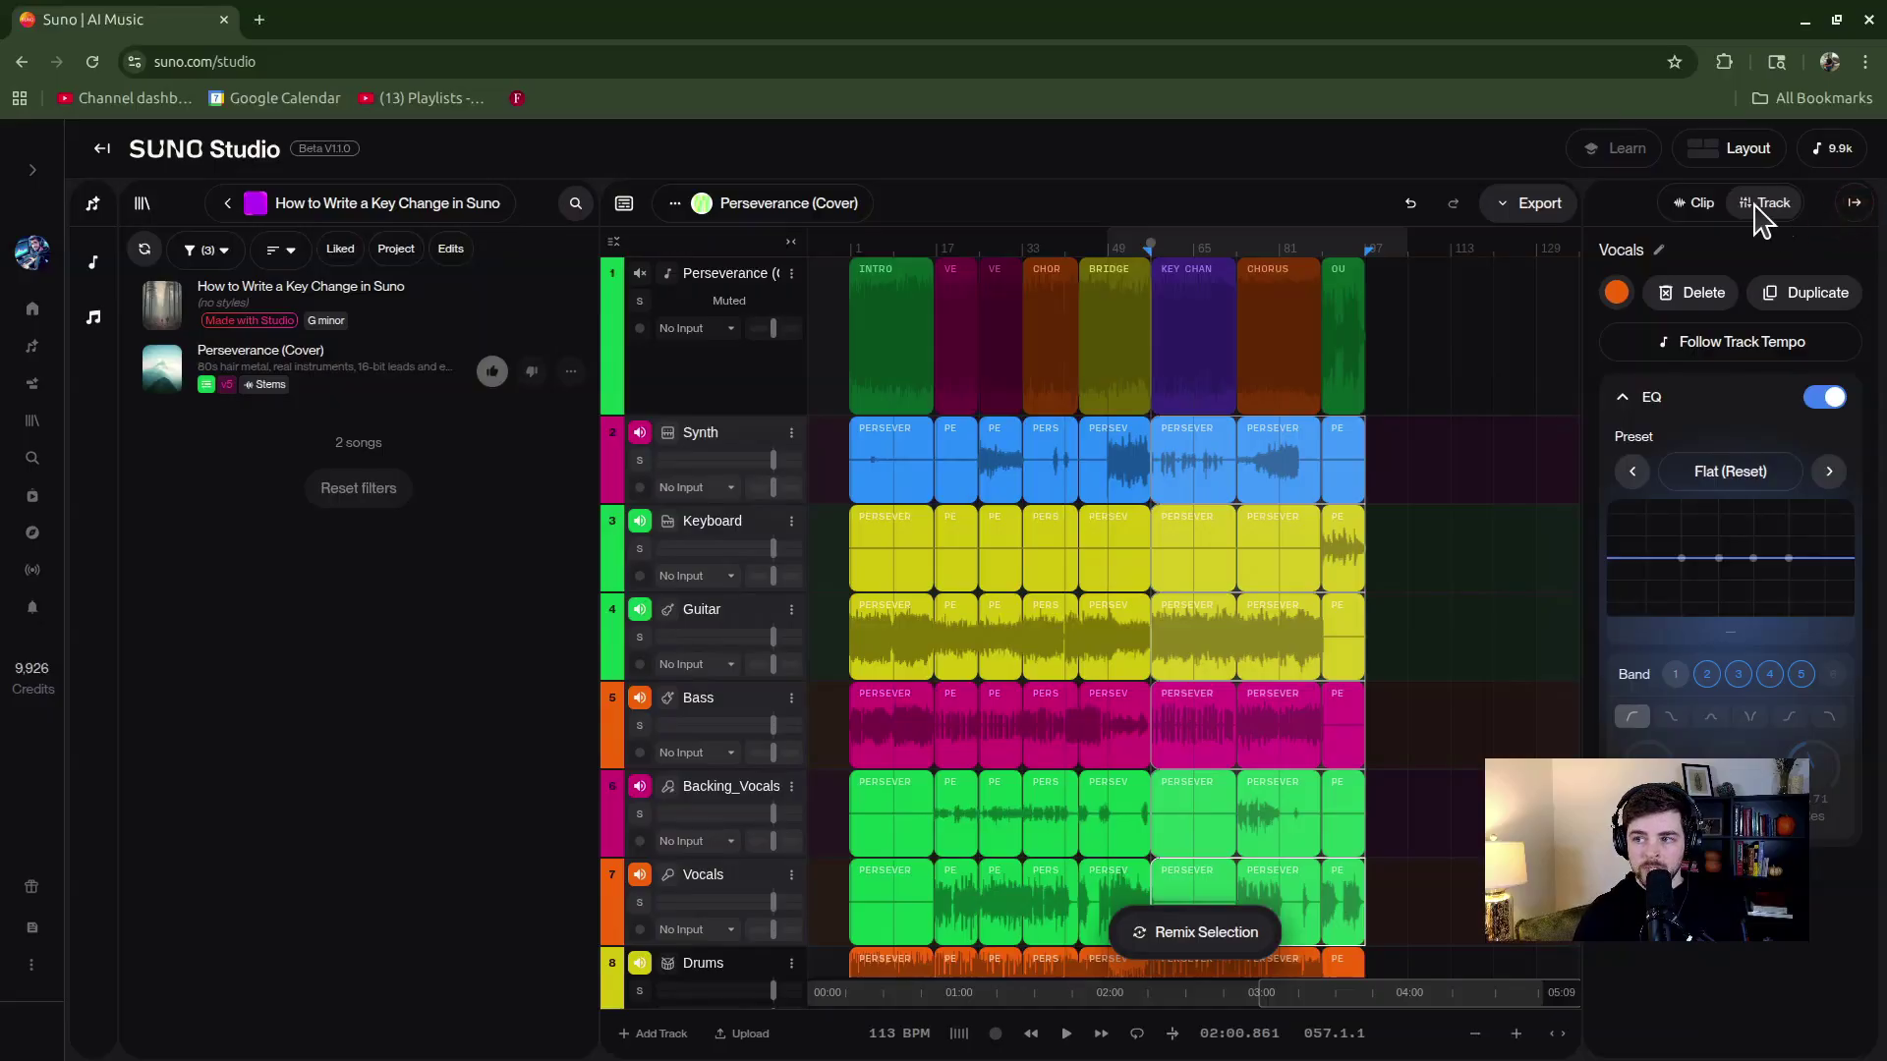
left_click(1698, 212)
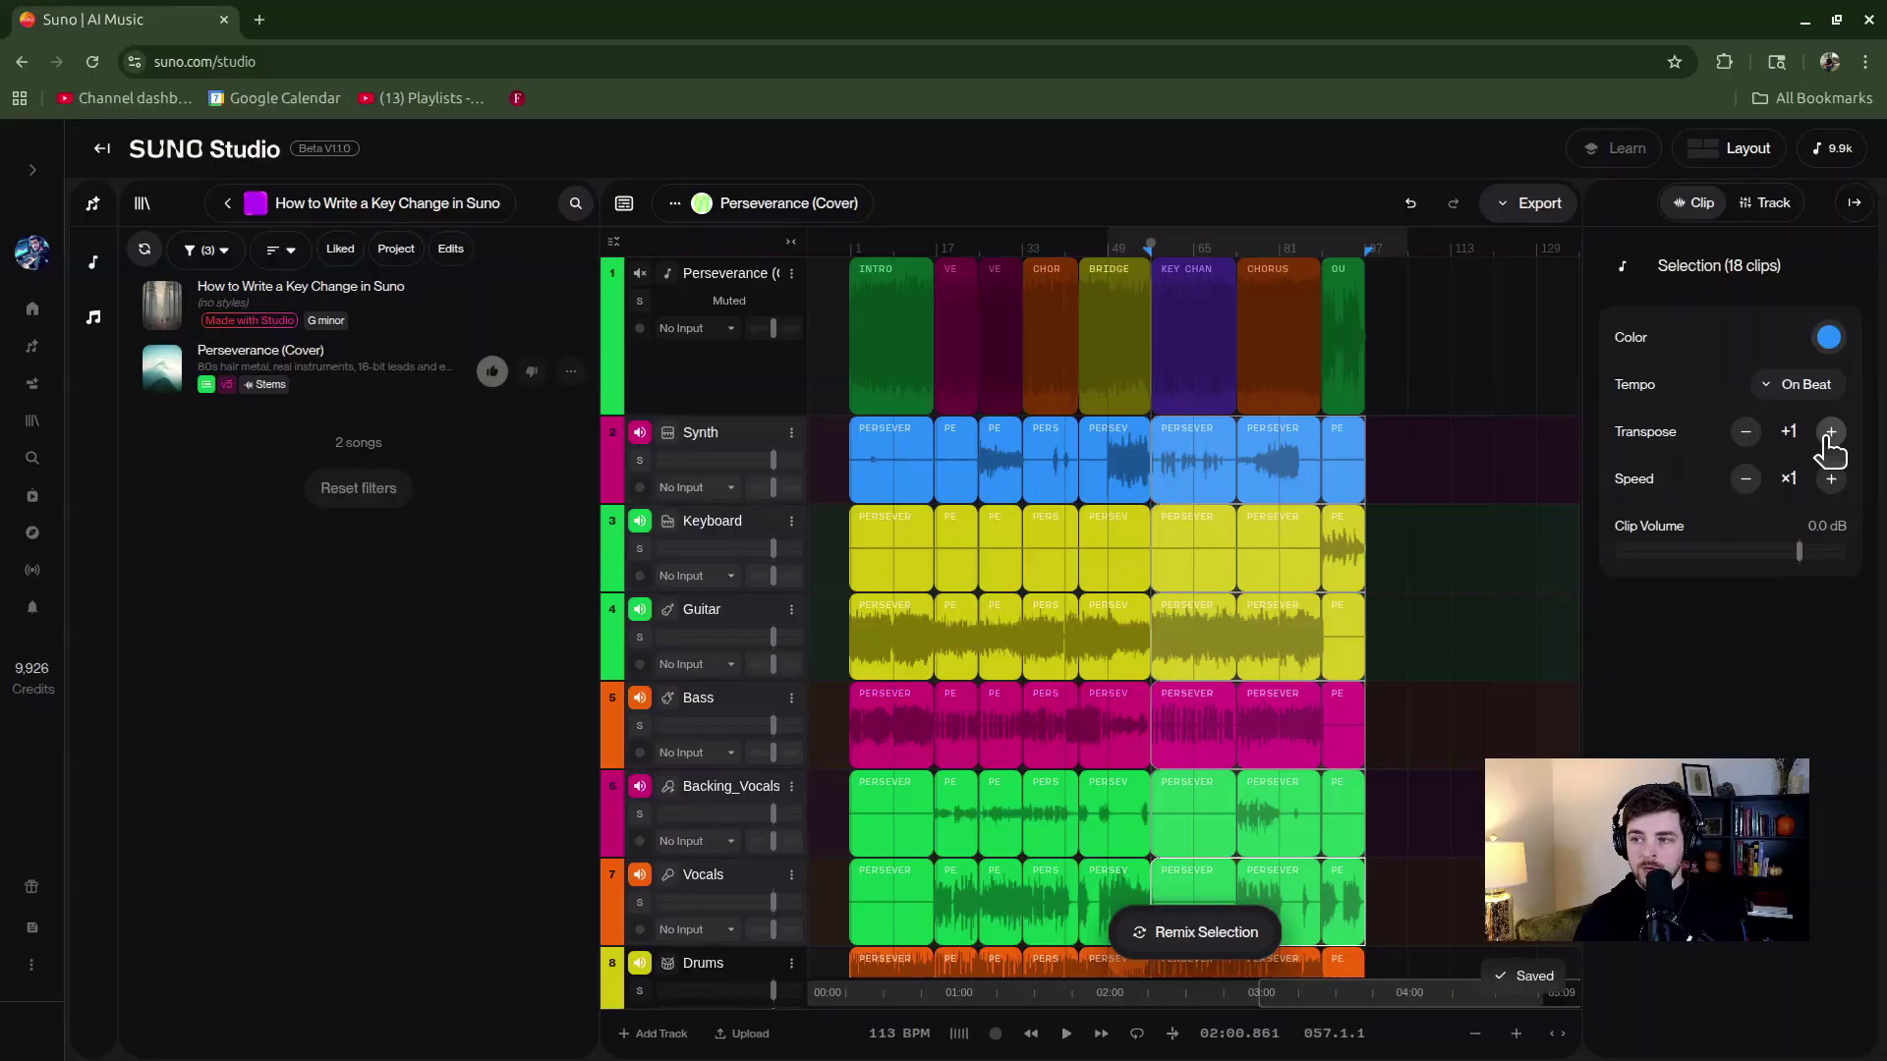
Step: Set Transpose to +1 for the 18 selected key-change clips in the Clip panel
scroll(1277, 629, "down", 3)
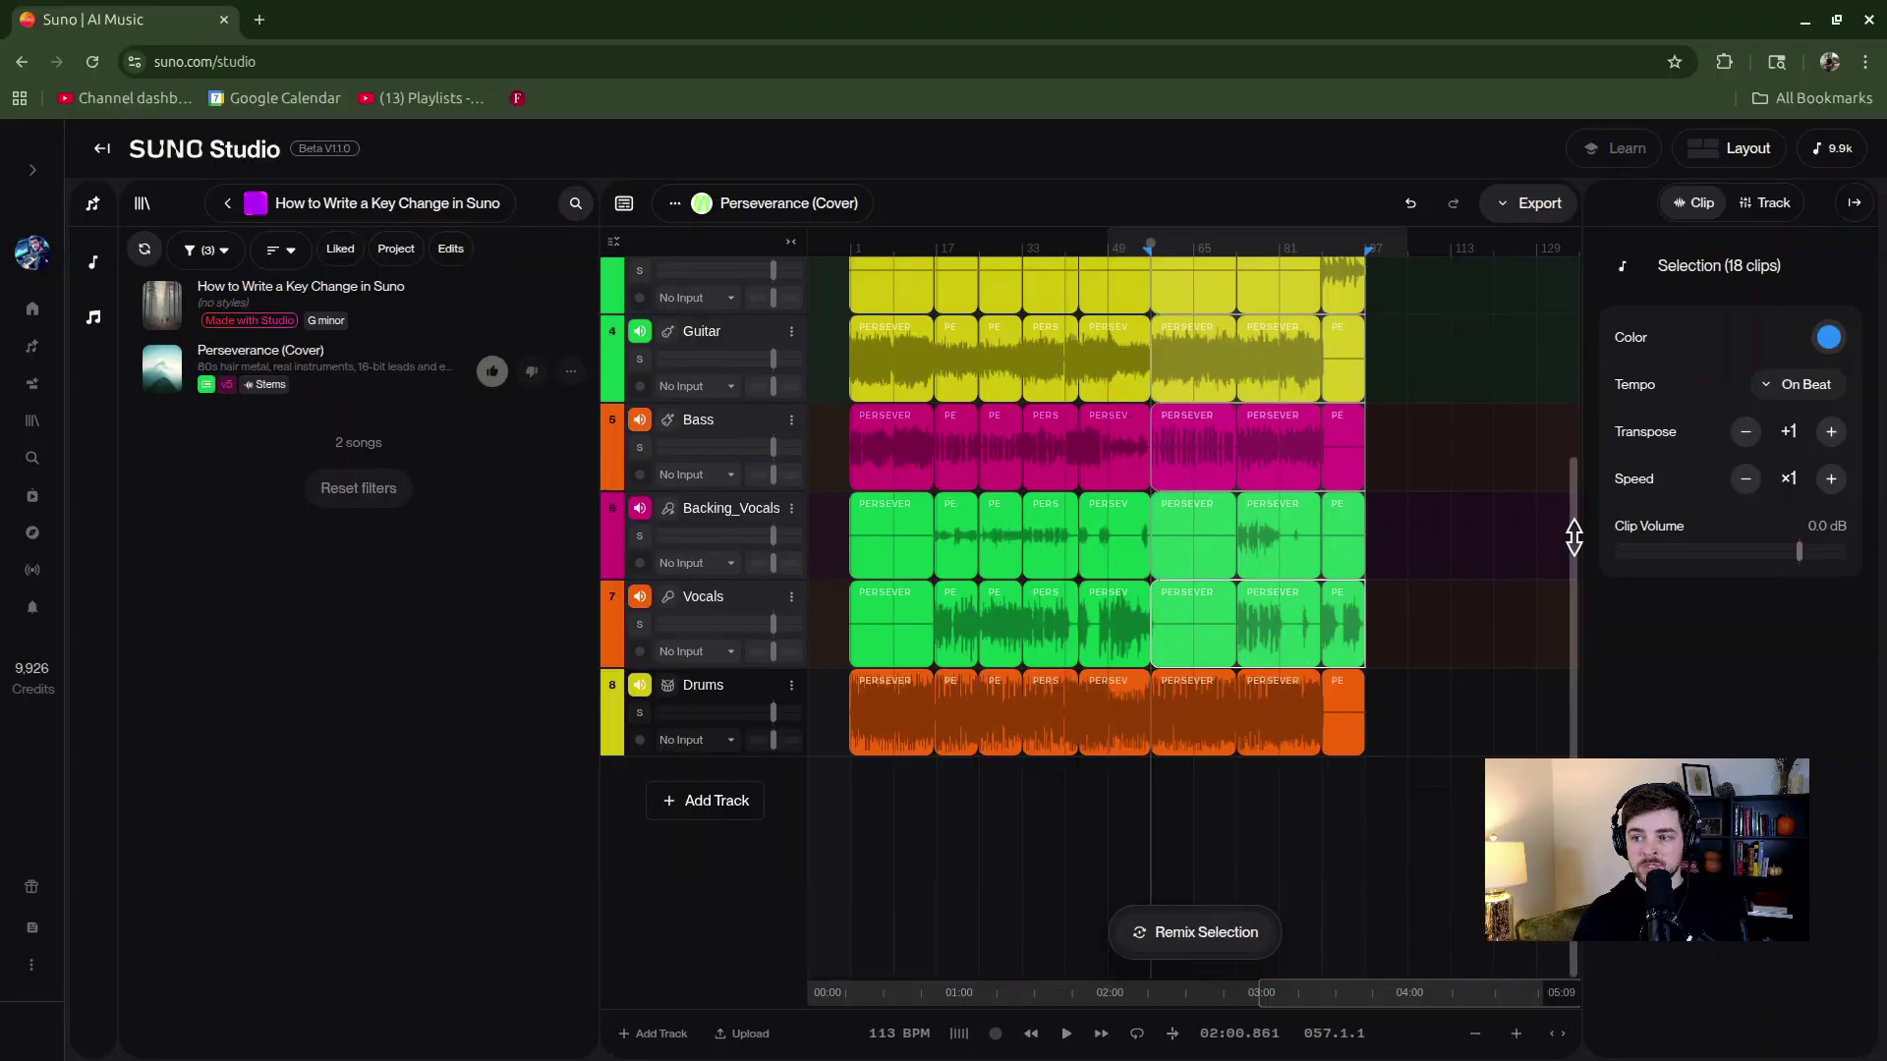
left_click_drag(1576, 535, 1575, 258)
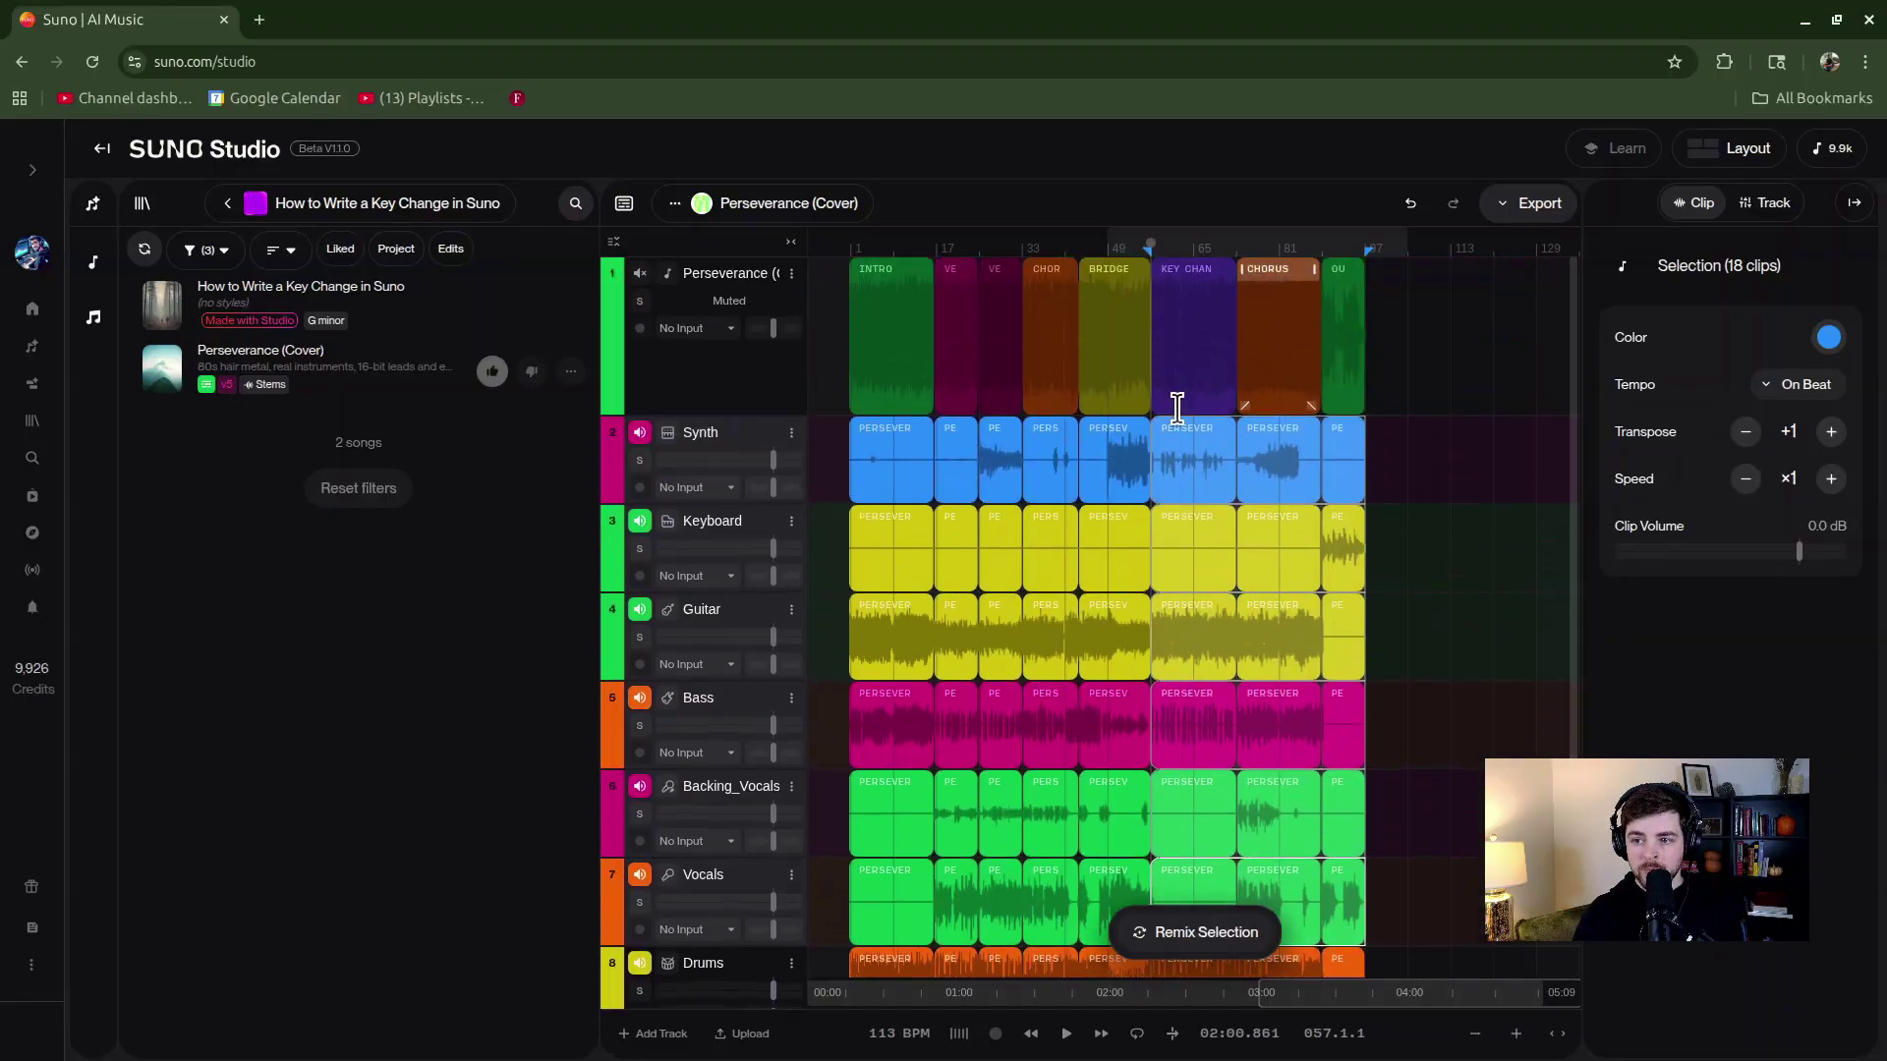
Step: Deselect the clips, zoom in around the bridge, and solo the original Perseverance track
left_click(1112, 344)
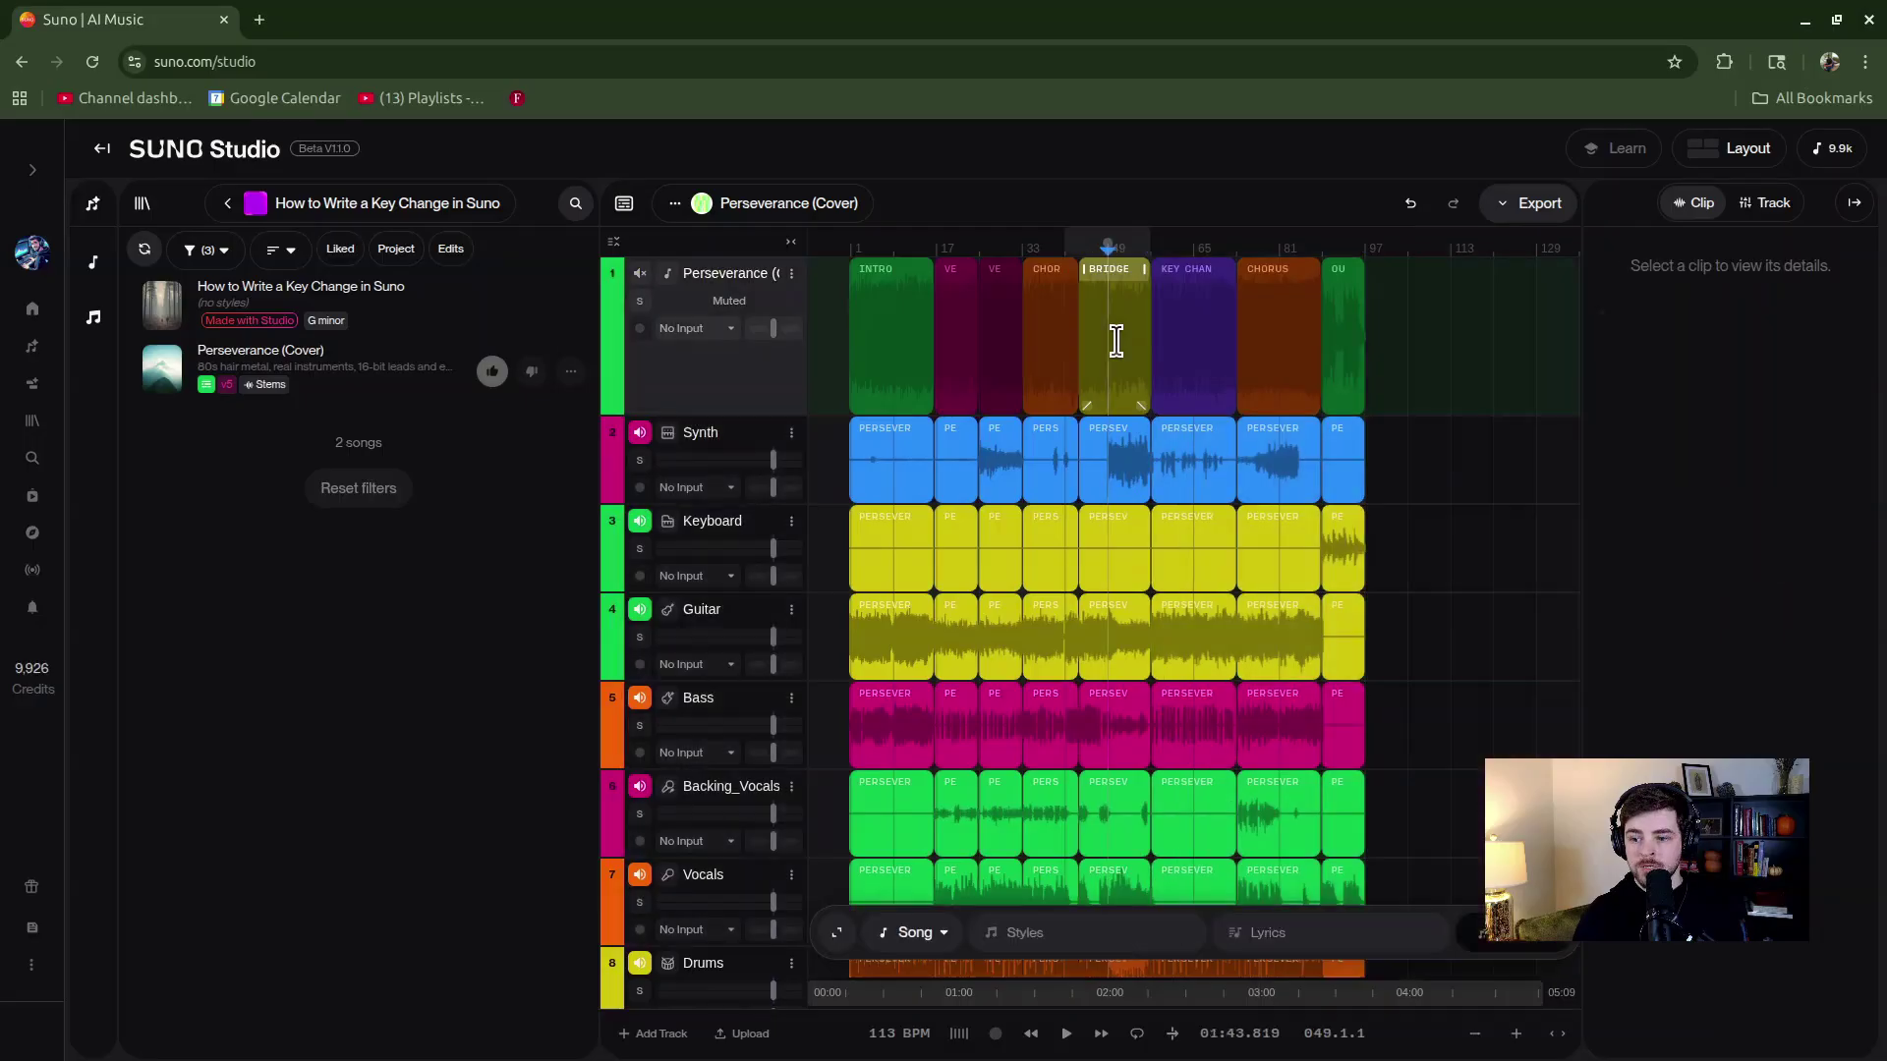
left_click(1515, 1034)
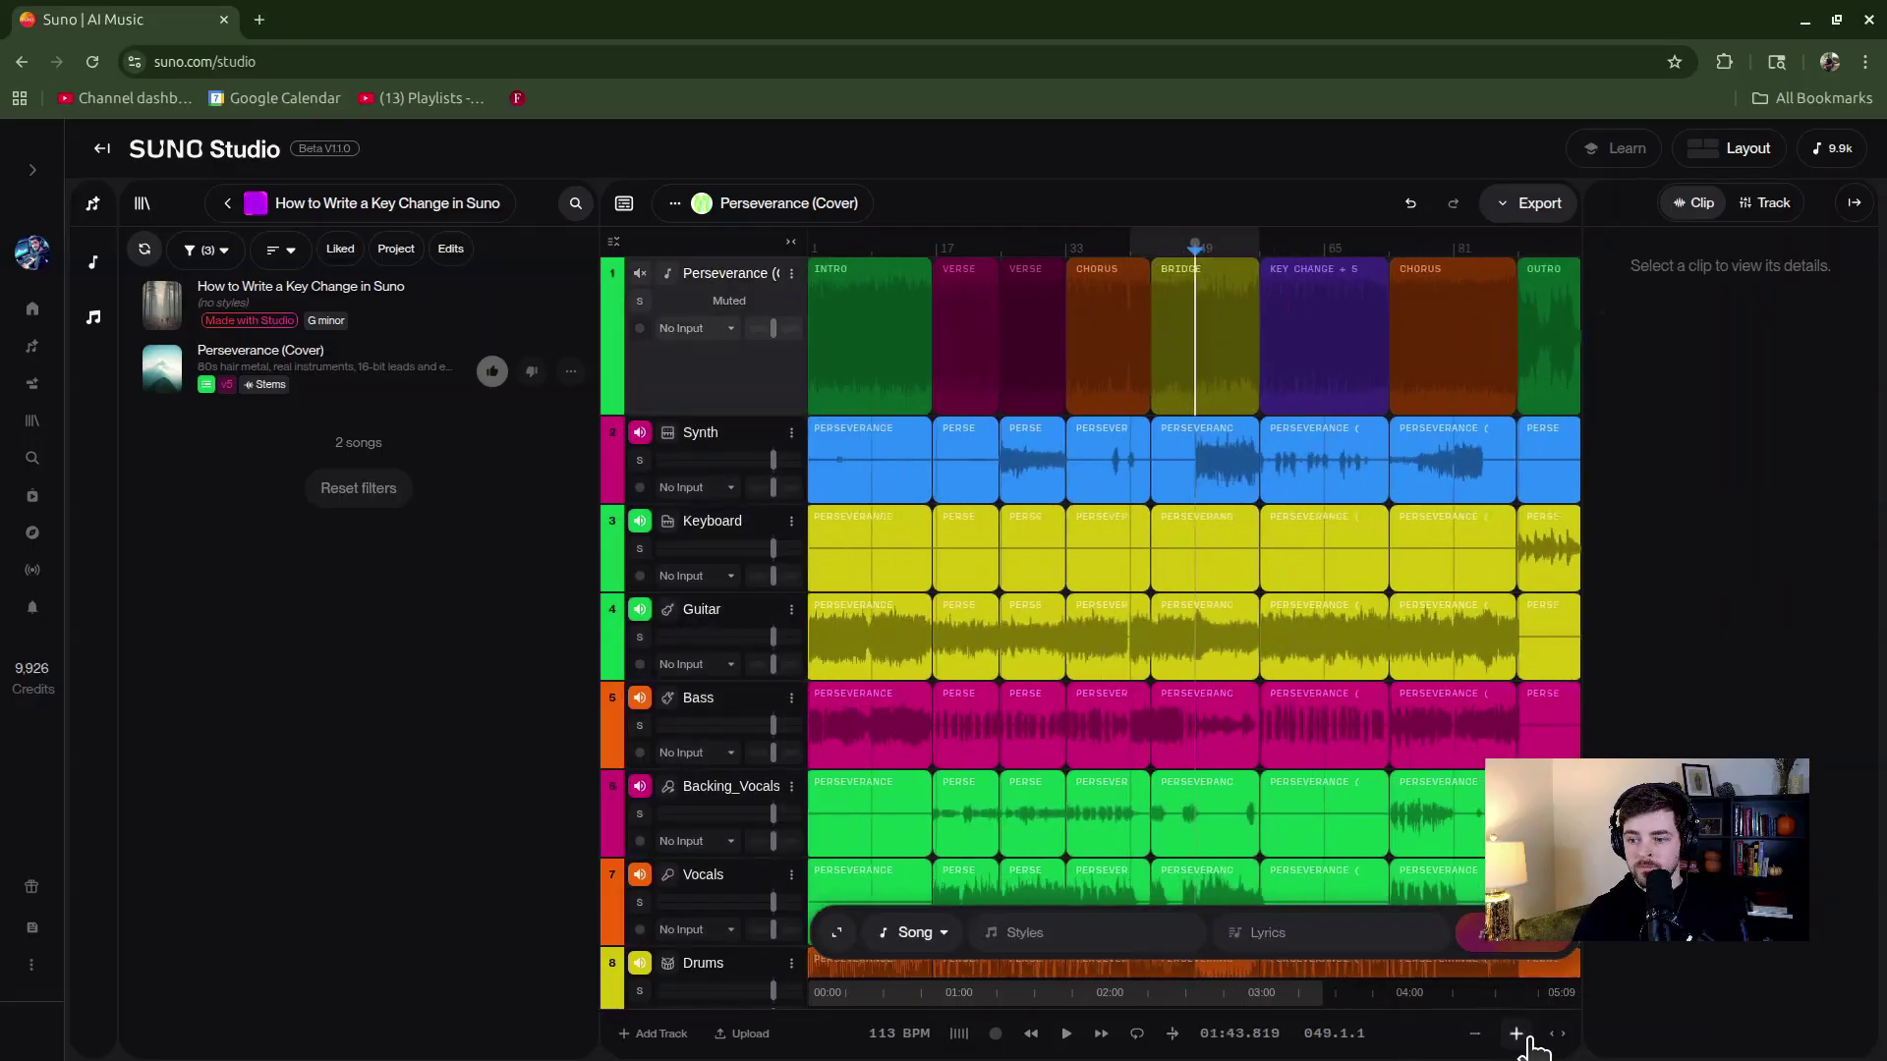
left_click(1516, 1033)
left_click_drag(1158, 1000, 1214, 1001)
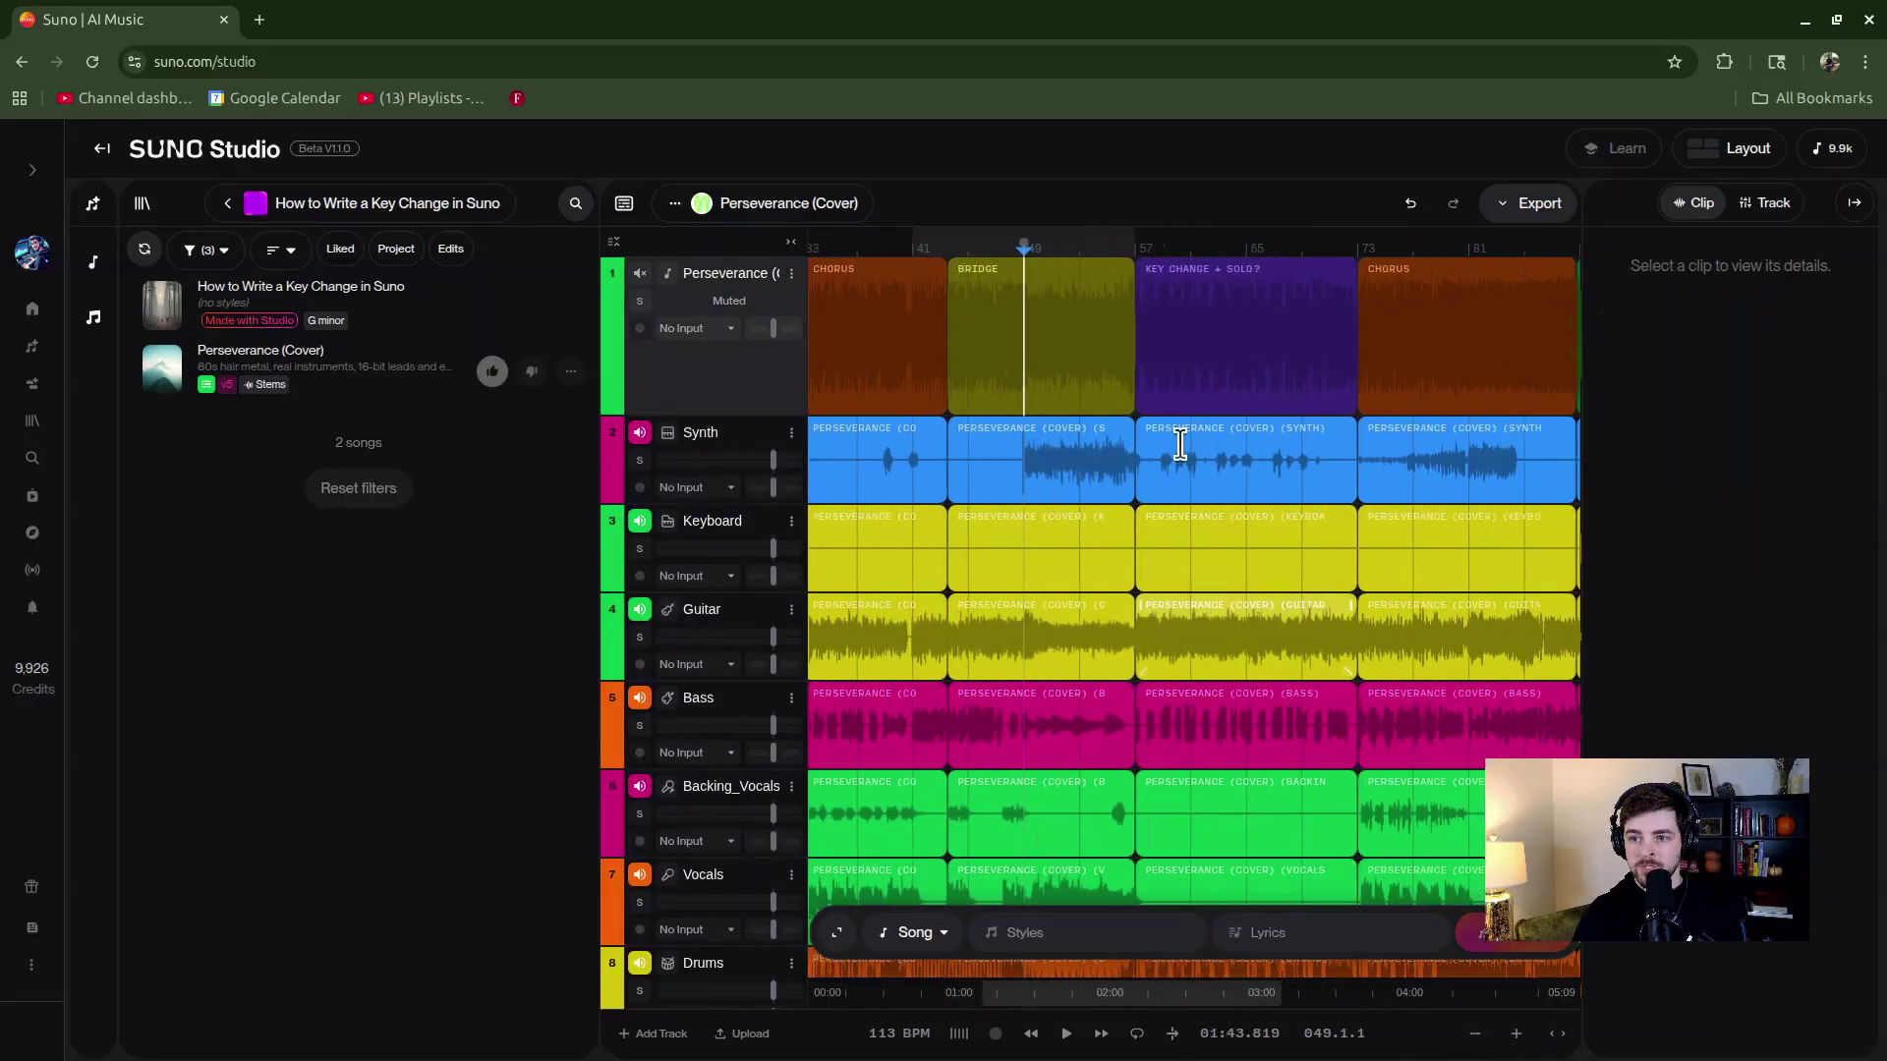
left_click(639, 302)
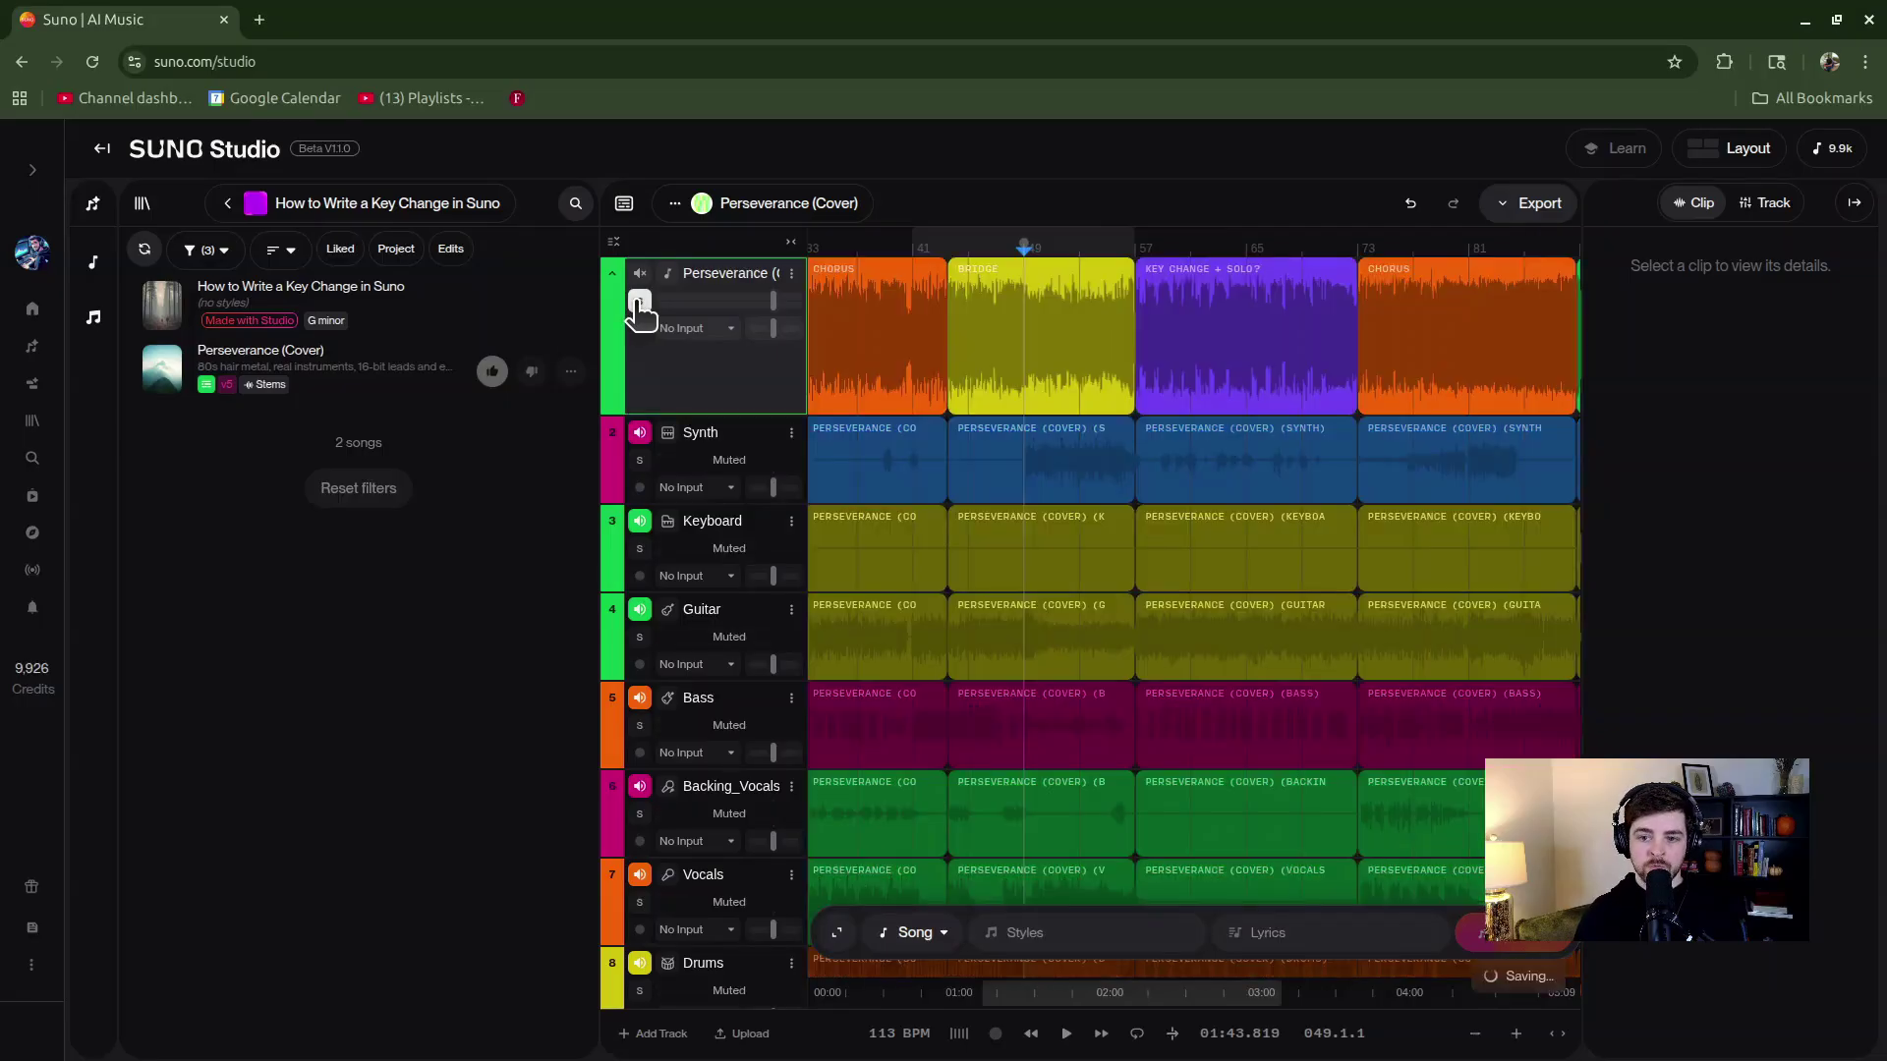
Step: Play the original song from inside the BRIDGE into the key change, then stop
left_click(1121, 329)
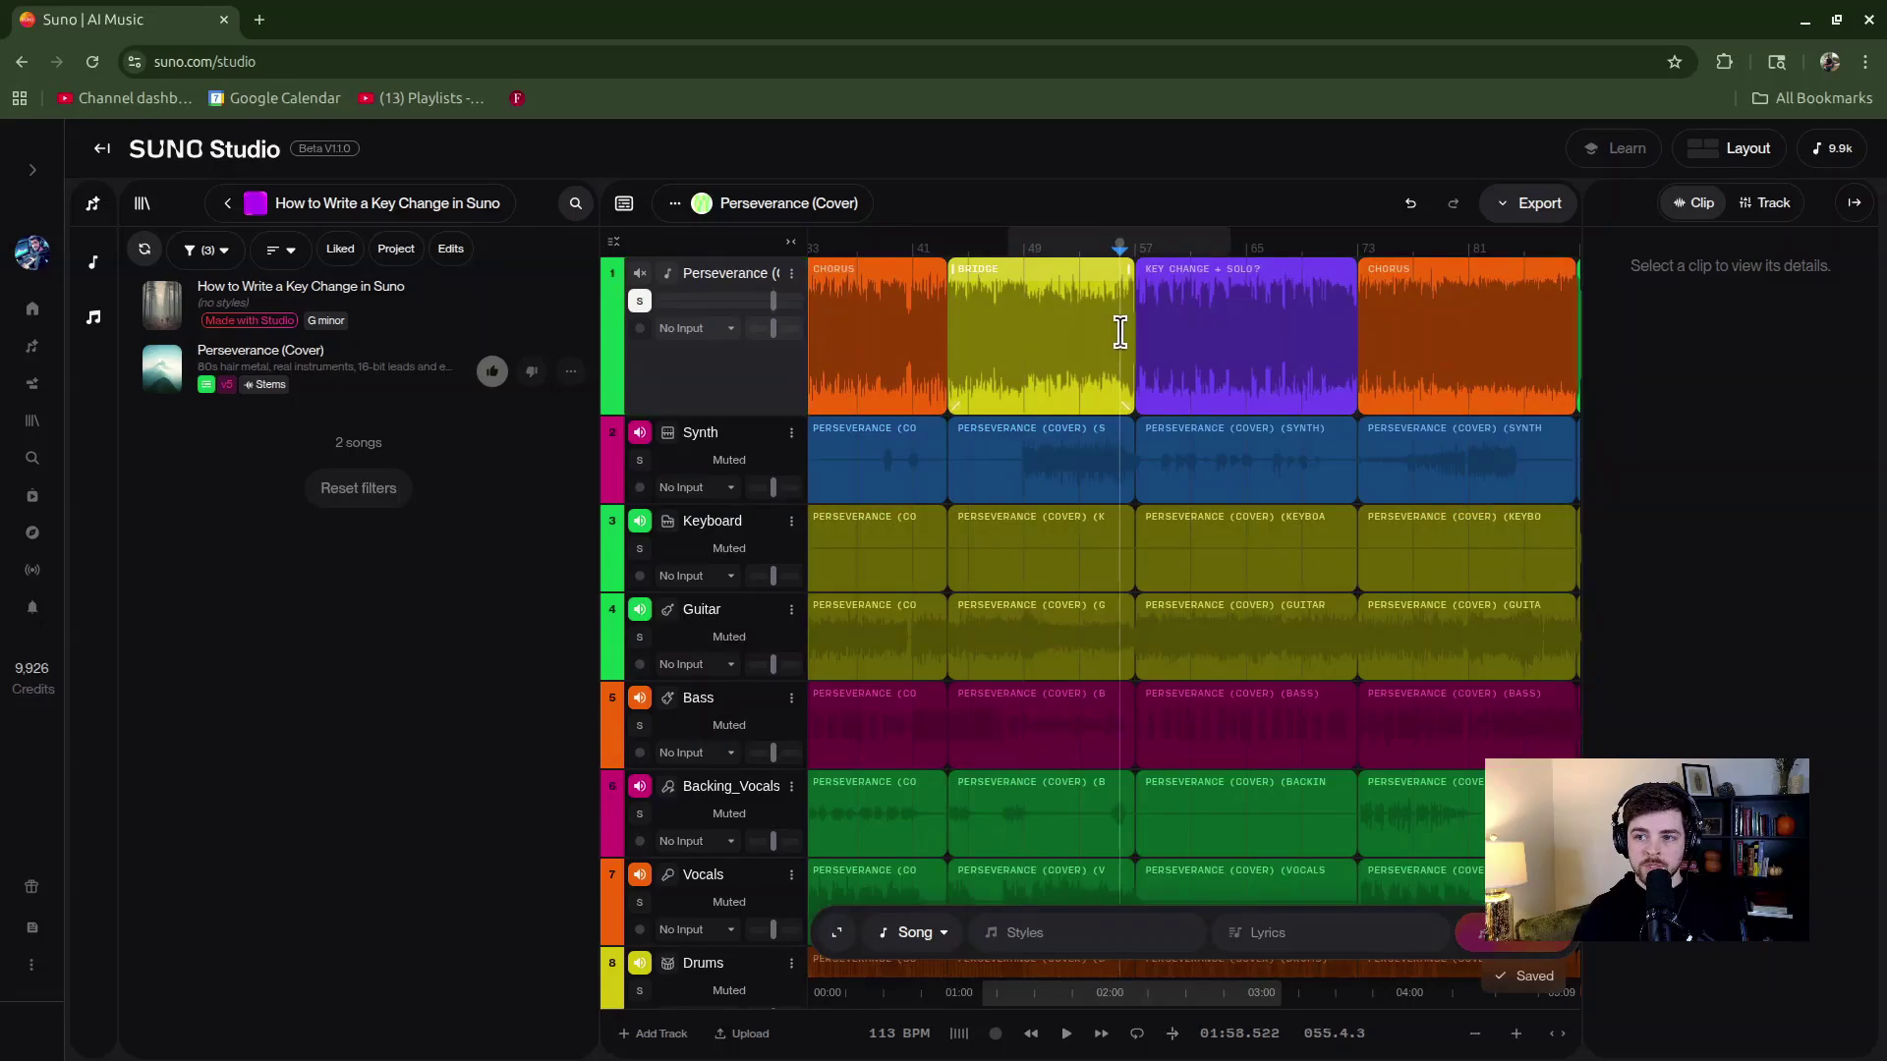
left_click(1114, 351)
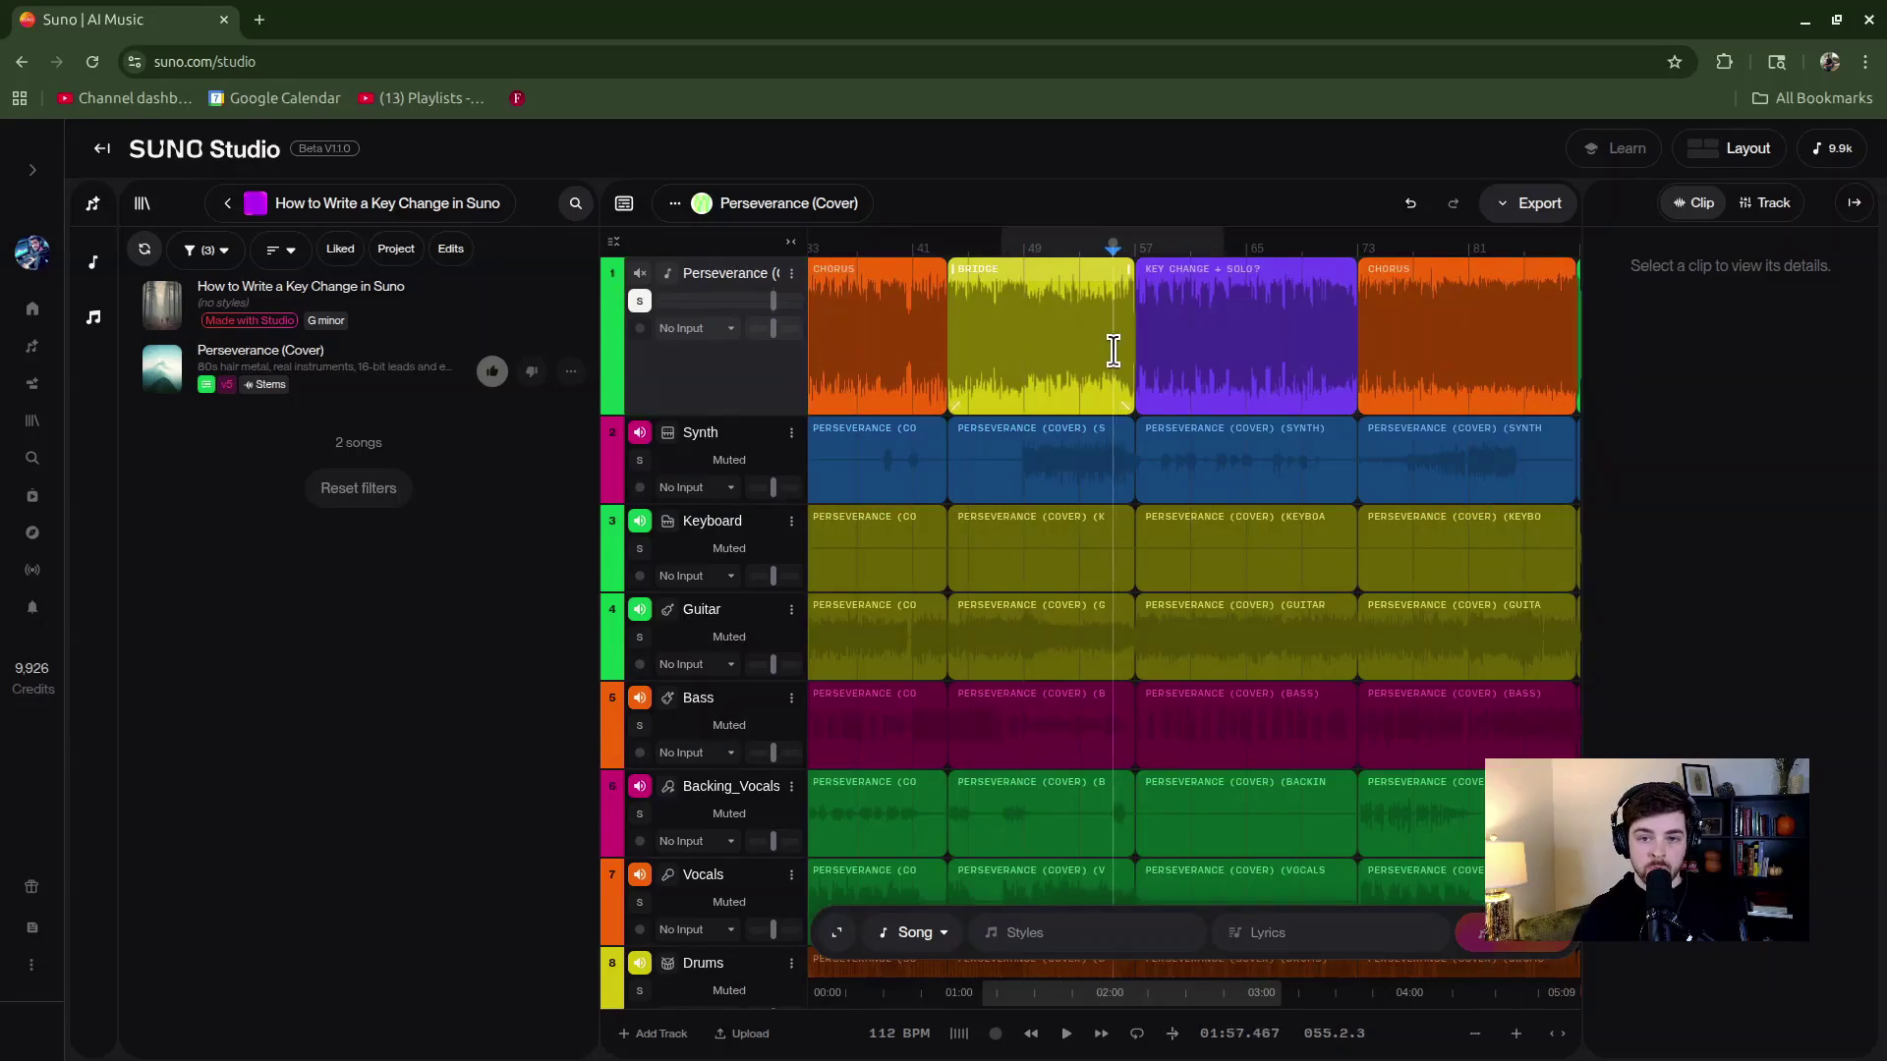
key("space")
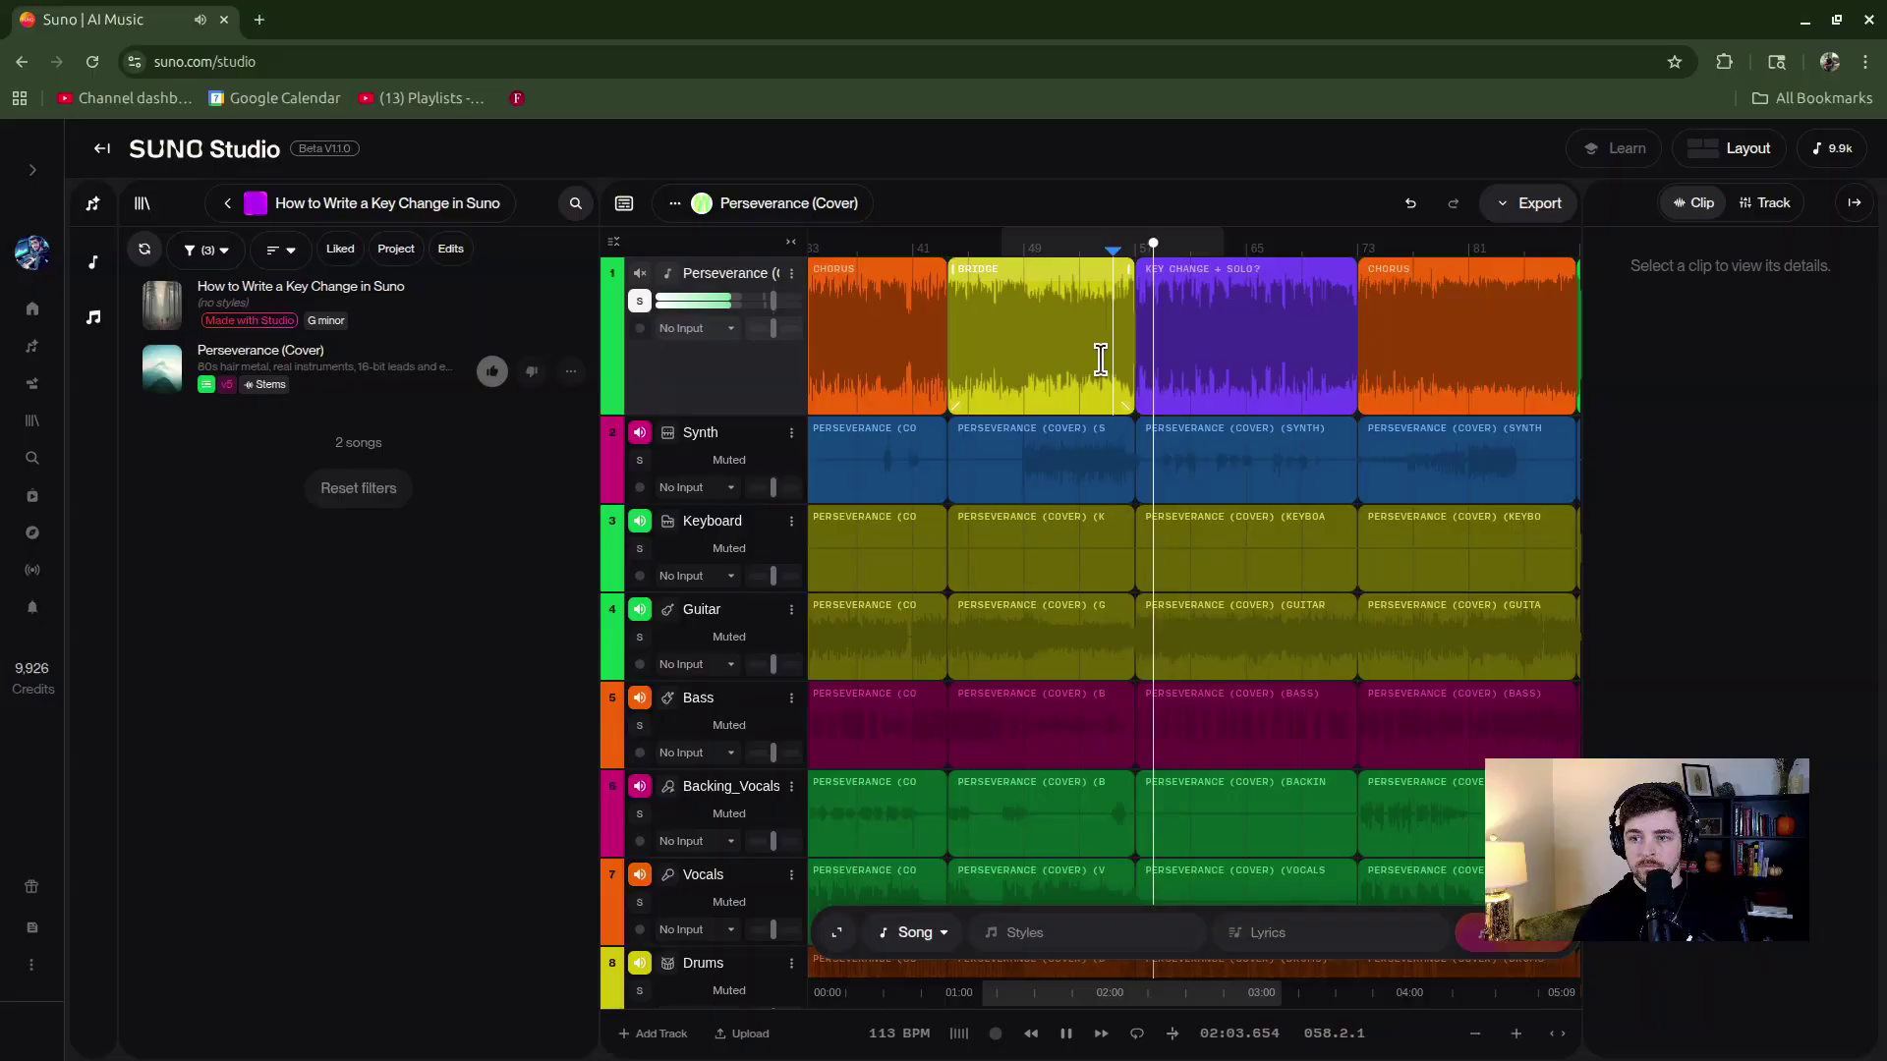
key("space")
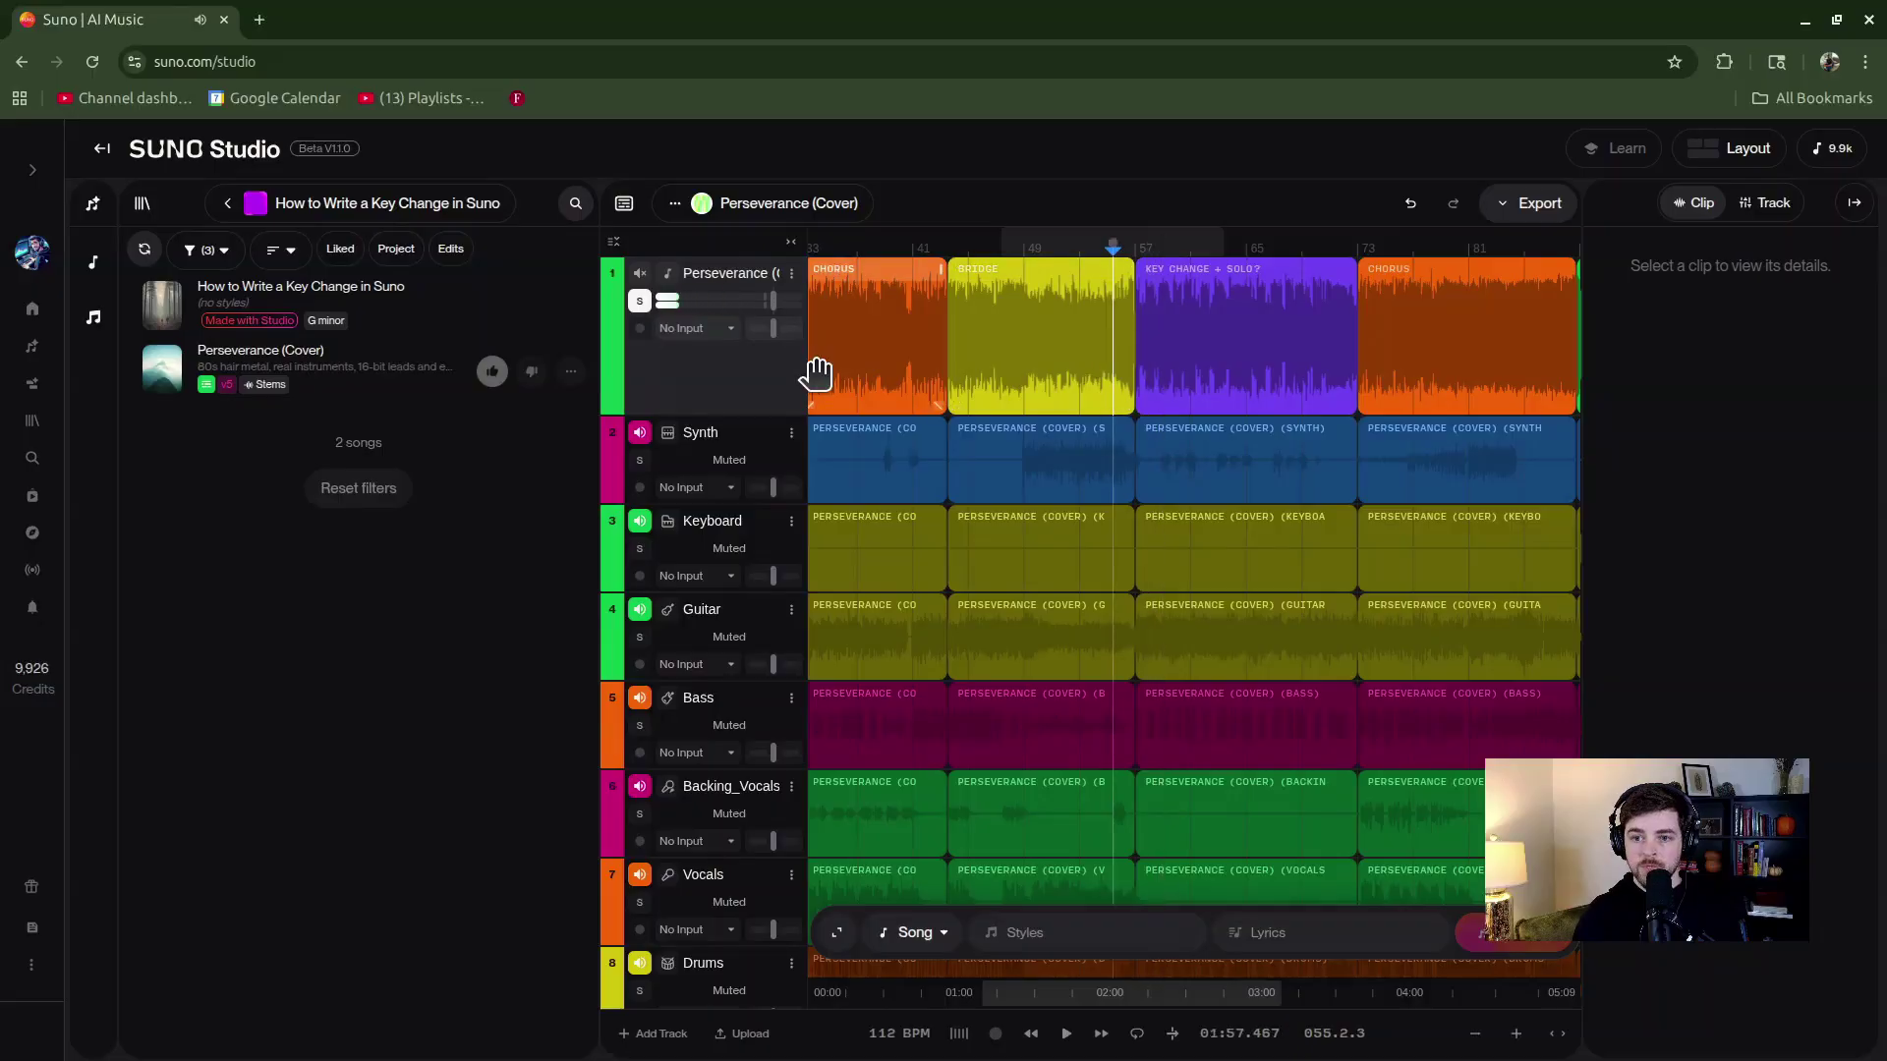
Step: Unsolo the original song, play the stems from the Synth BRIDGE clip through the key change, then stop at 01:43.819
left_click(643, 302)
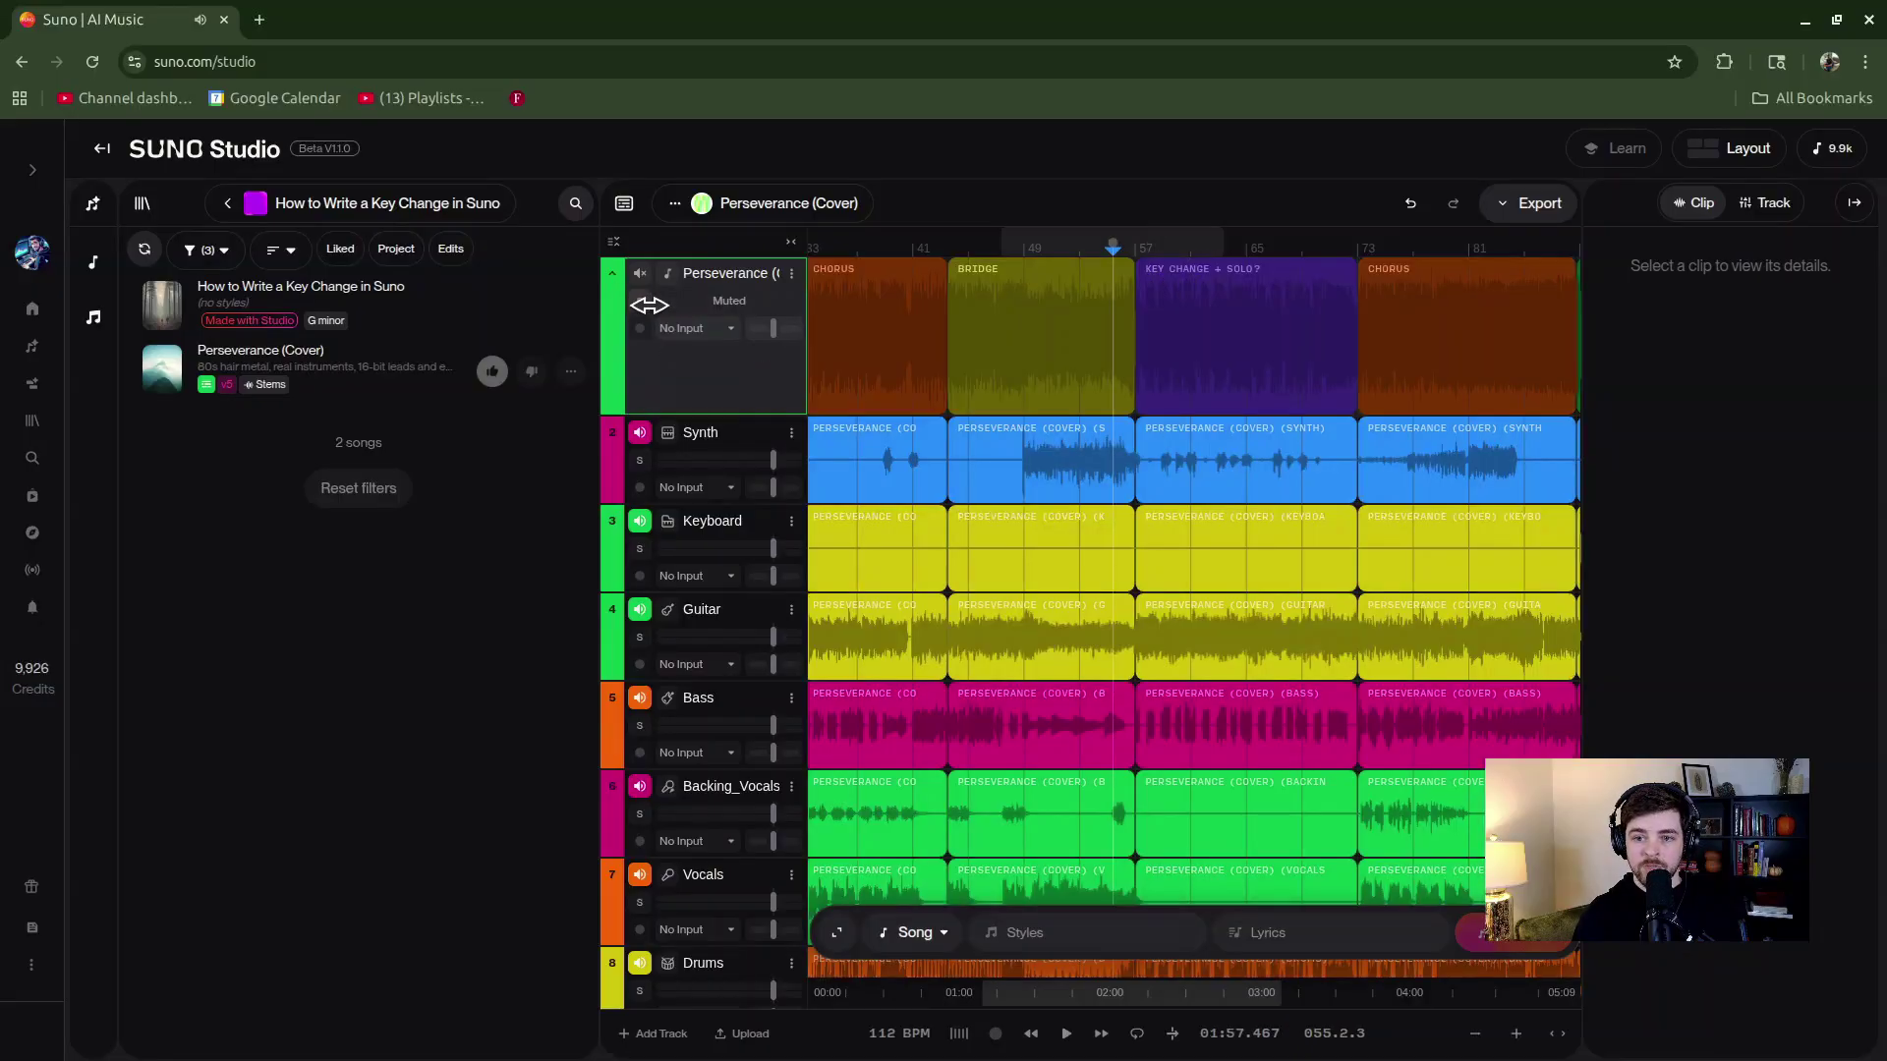
left_click(1108, 473)
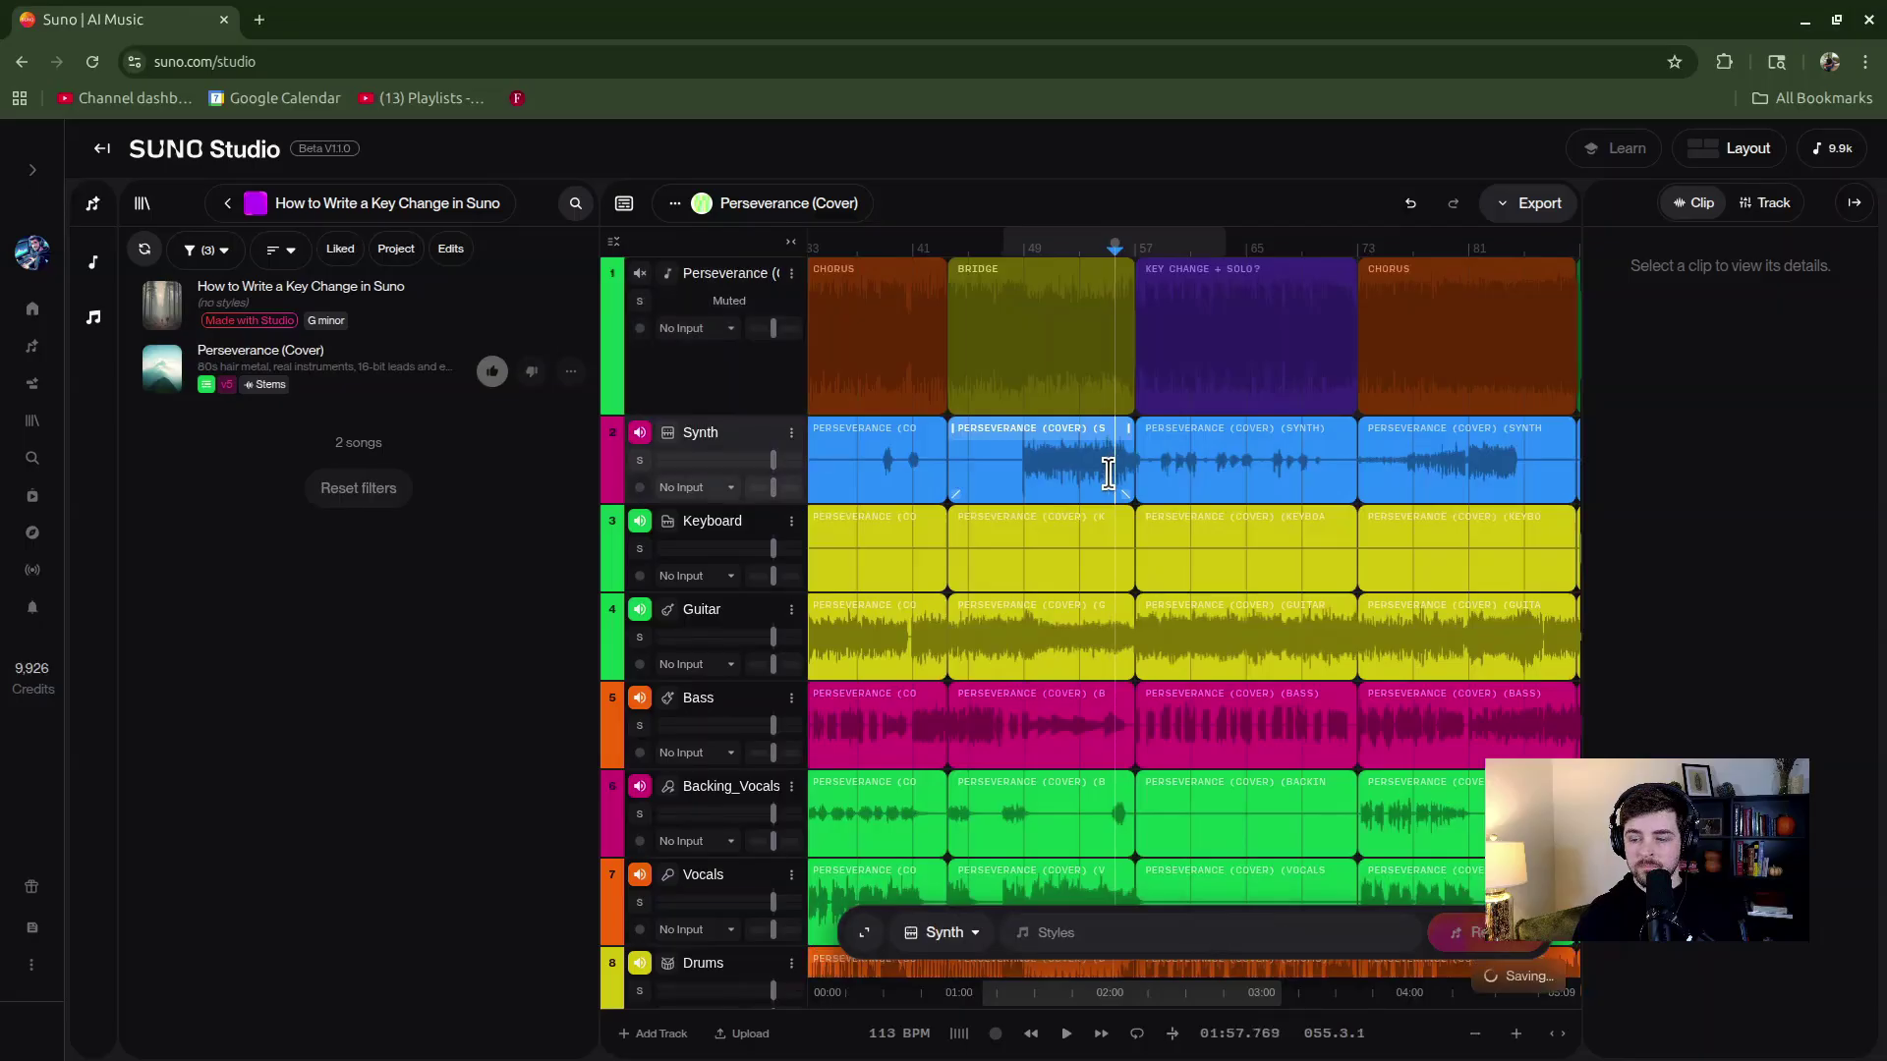
left_click(1023, 471)
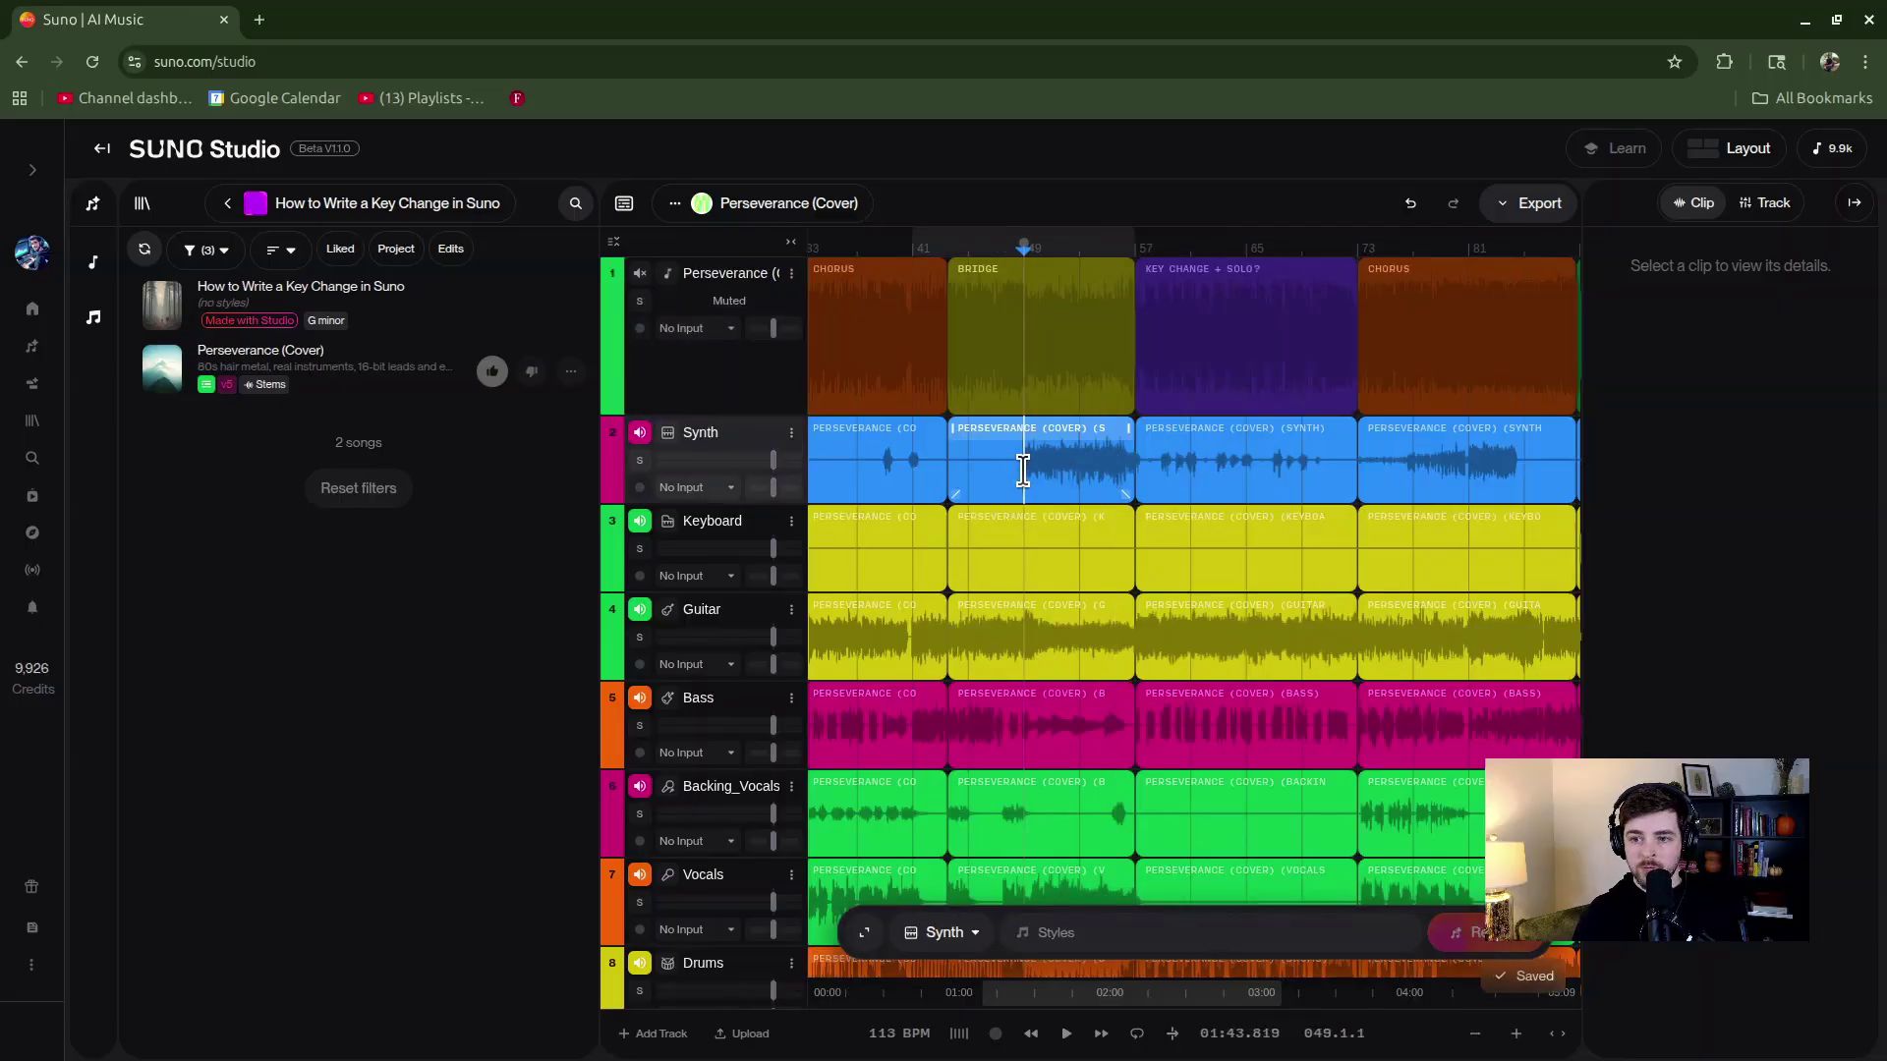
left_click(1152, 452)
key("space")
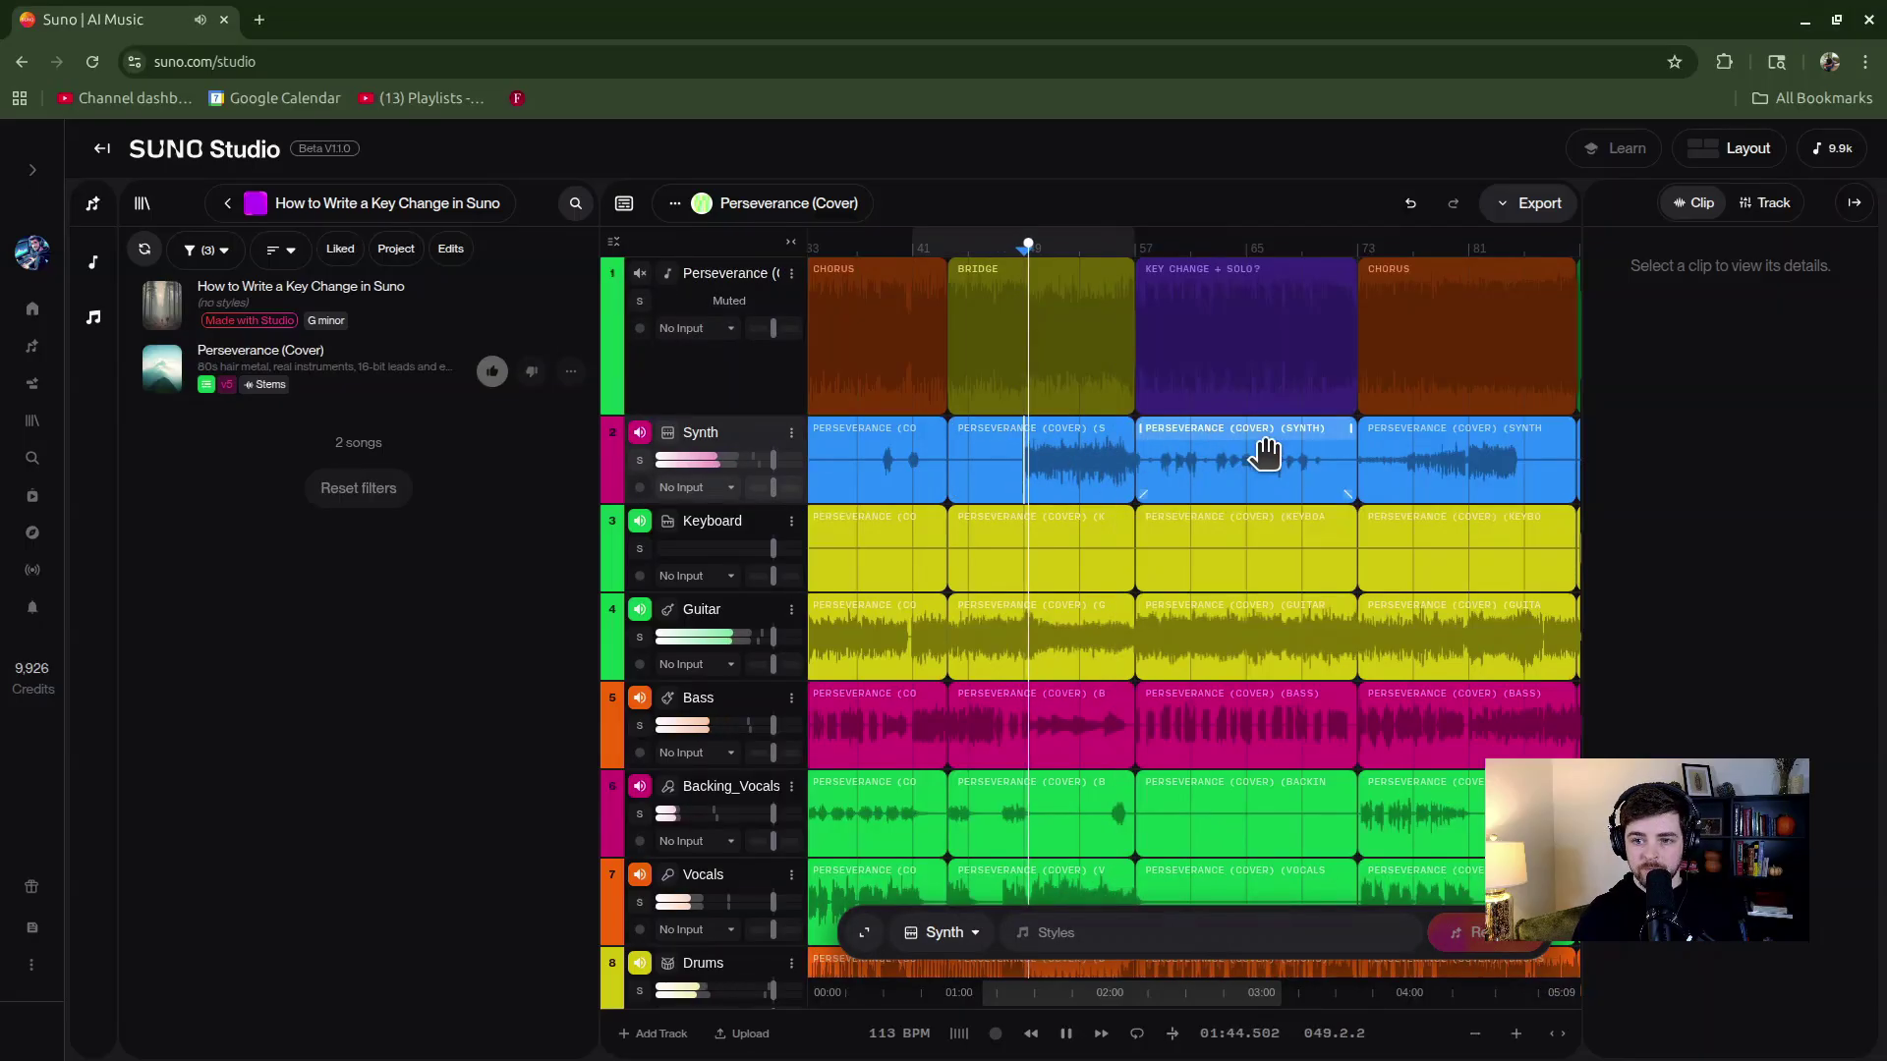
left_click(1420, 465)
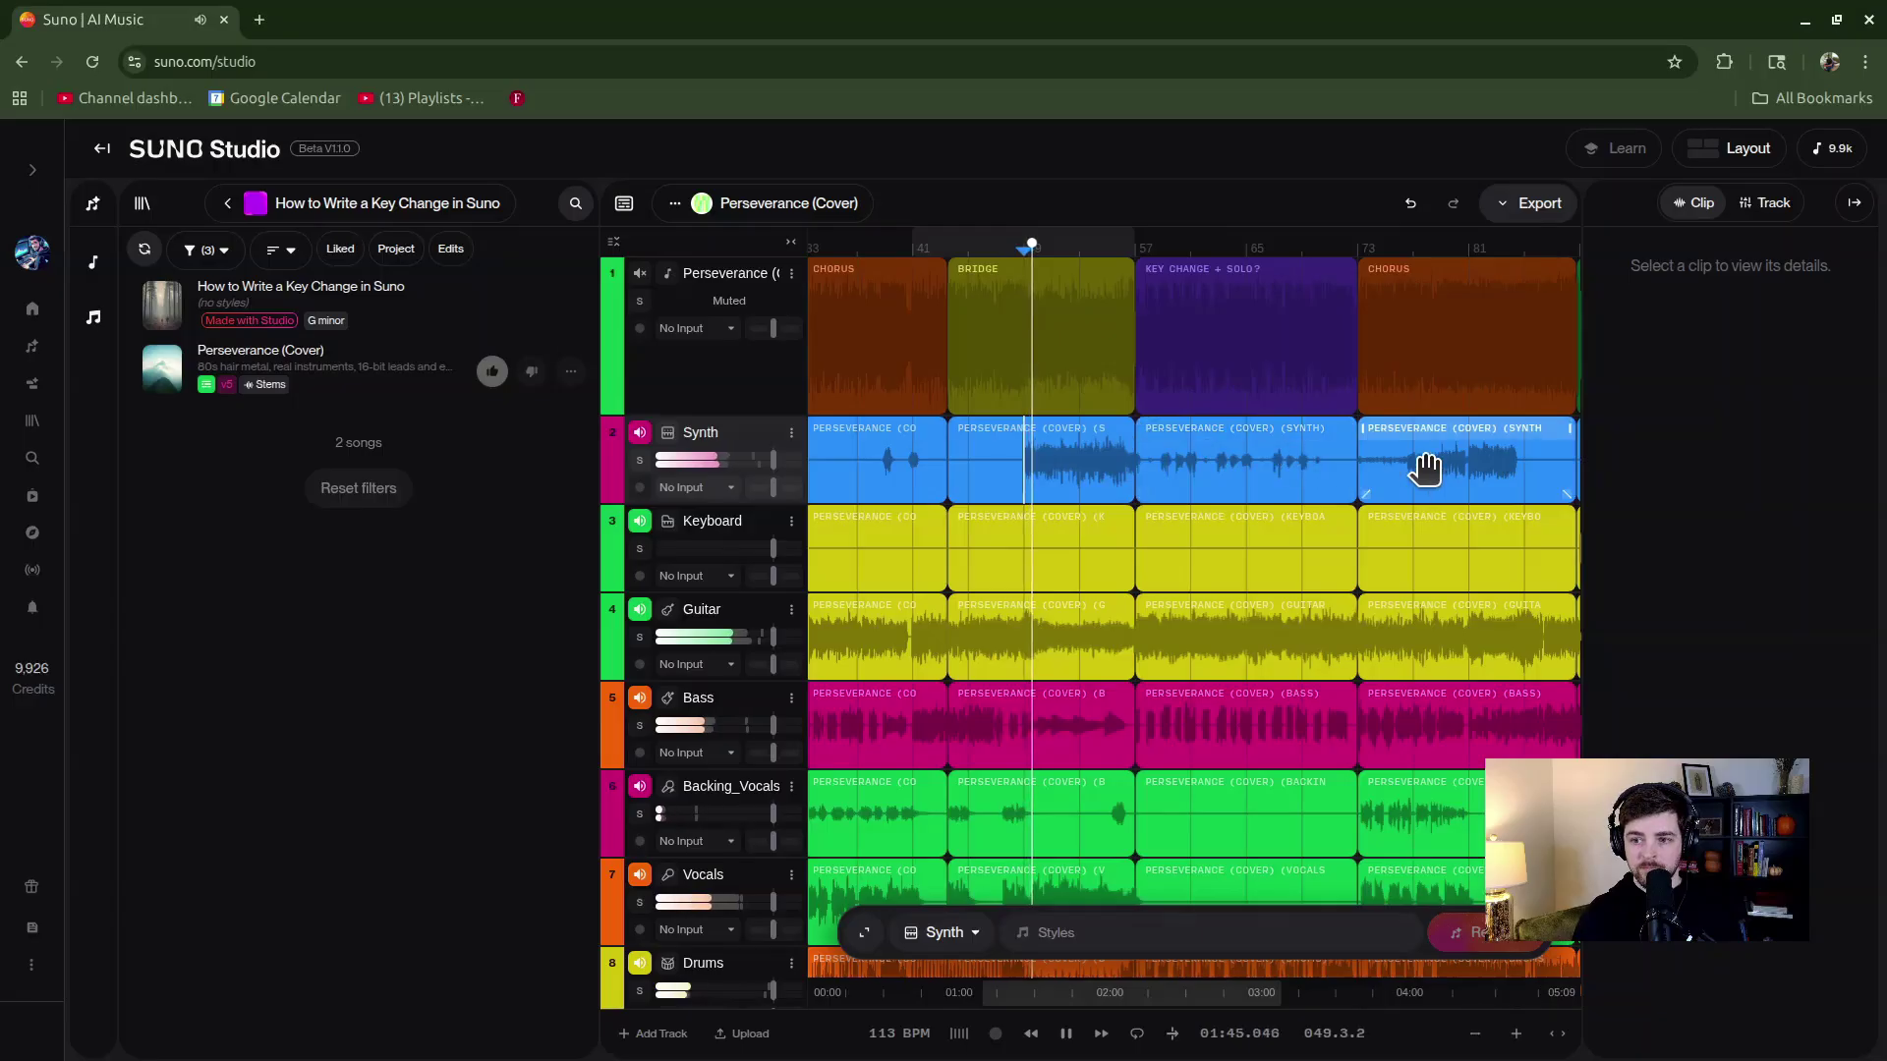
left_click(1066, 1034)
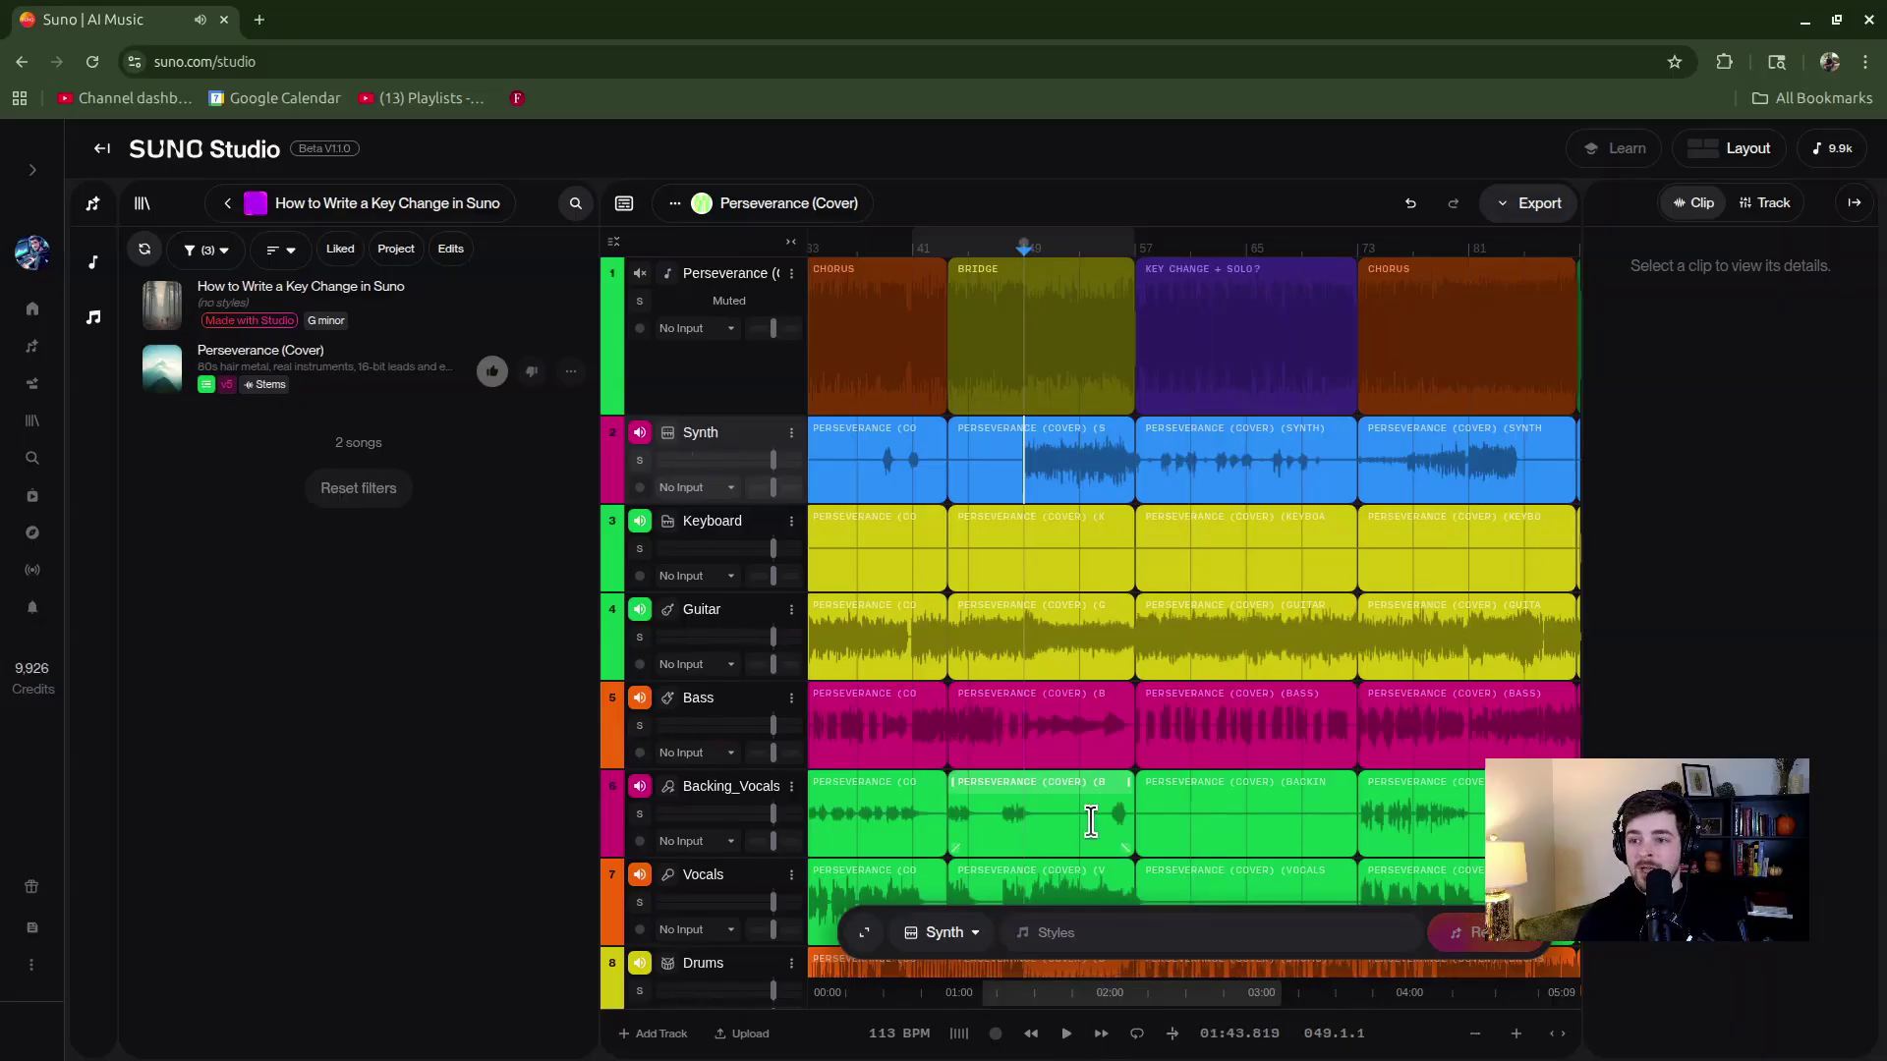
scroll(1432, 640, "down", 3)
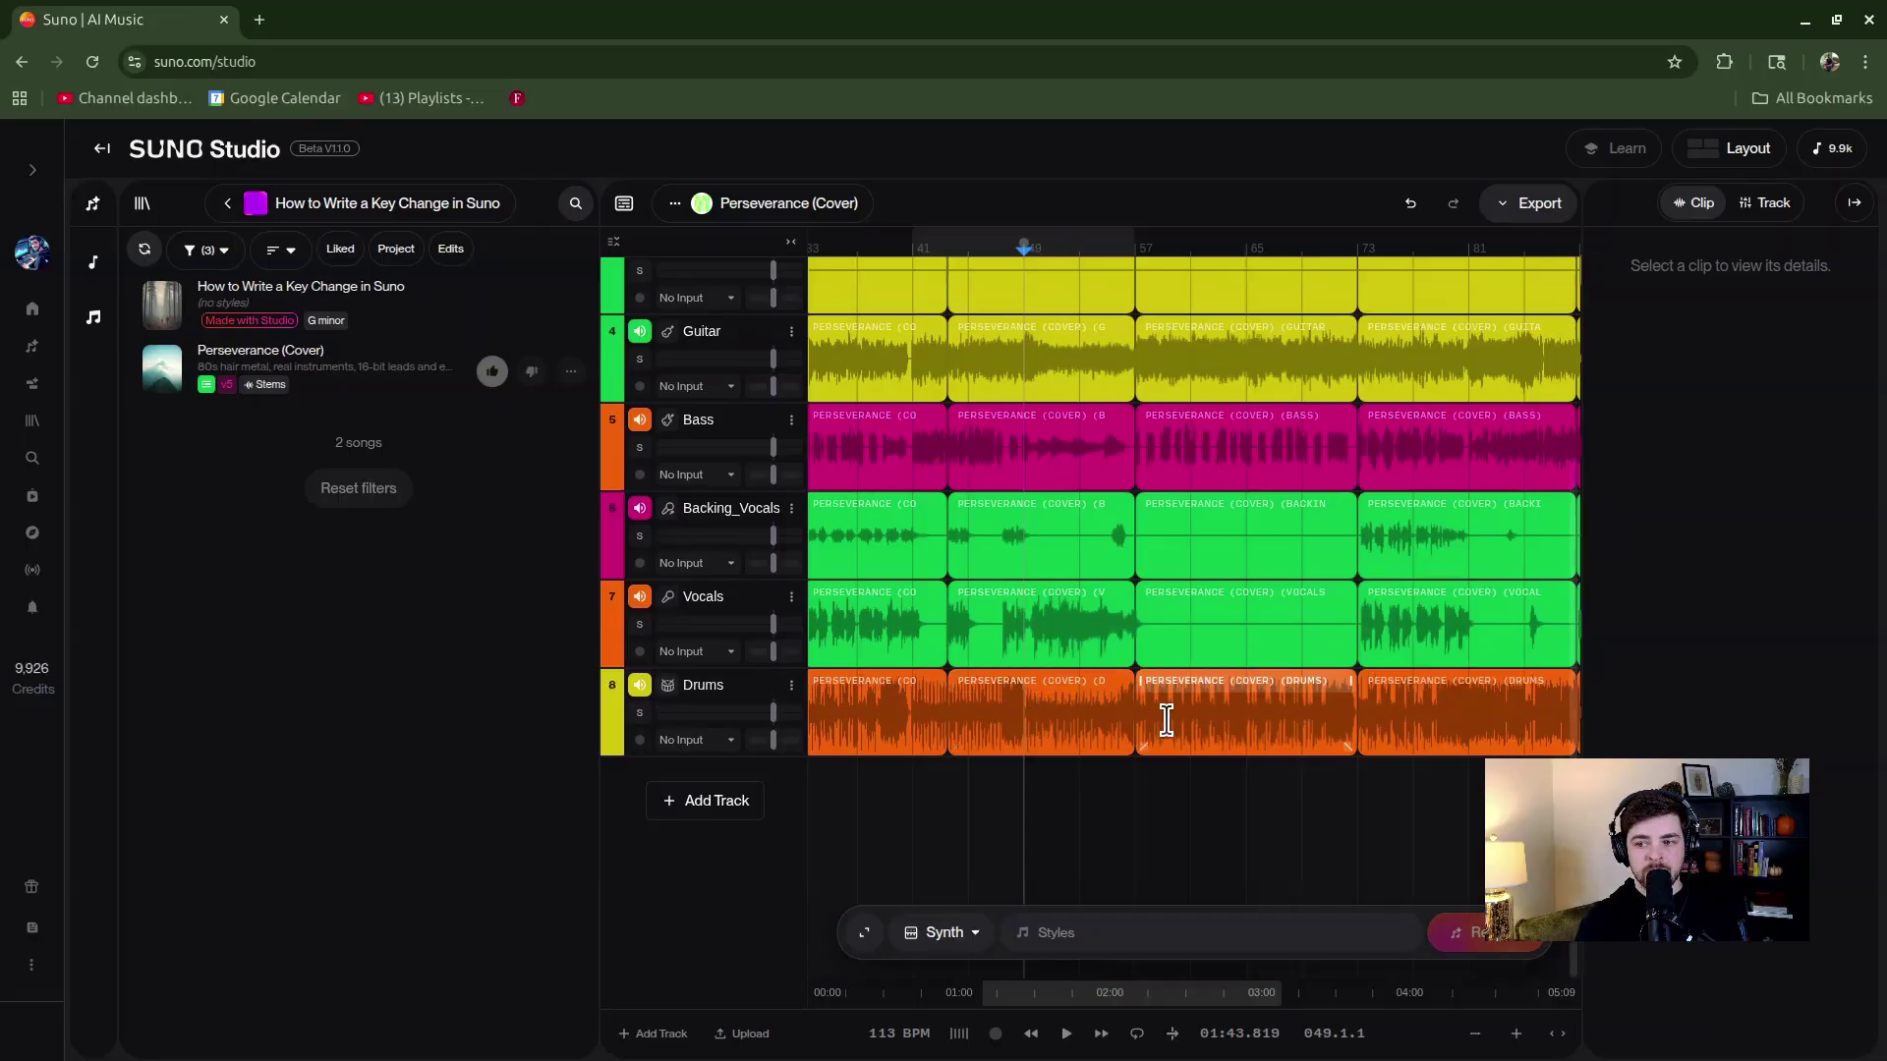
scroll(1156, 703, "up", 2)
scroll(1132, 452, "down", 2)
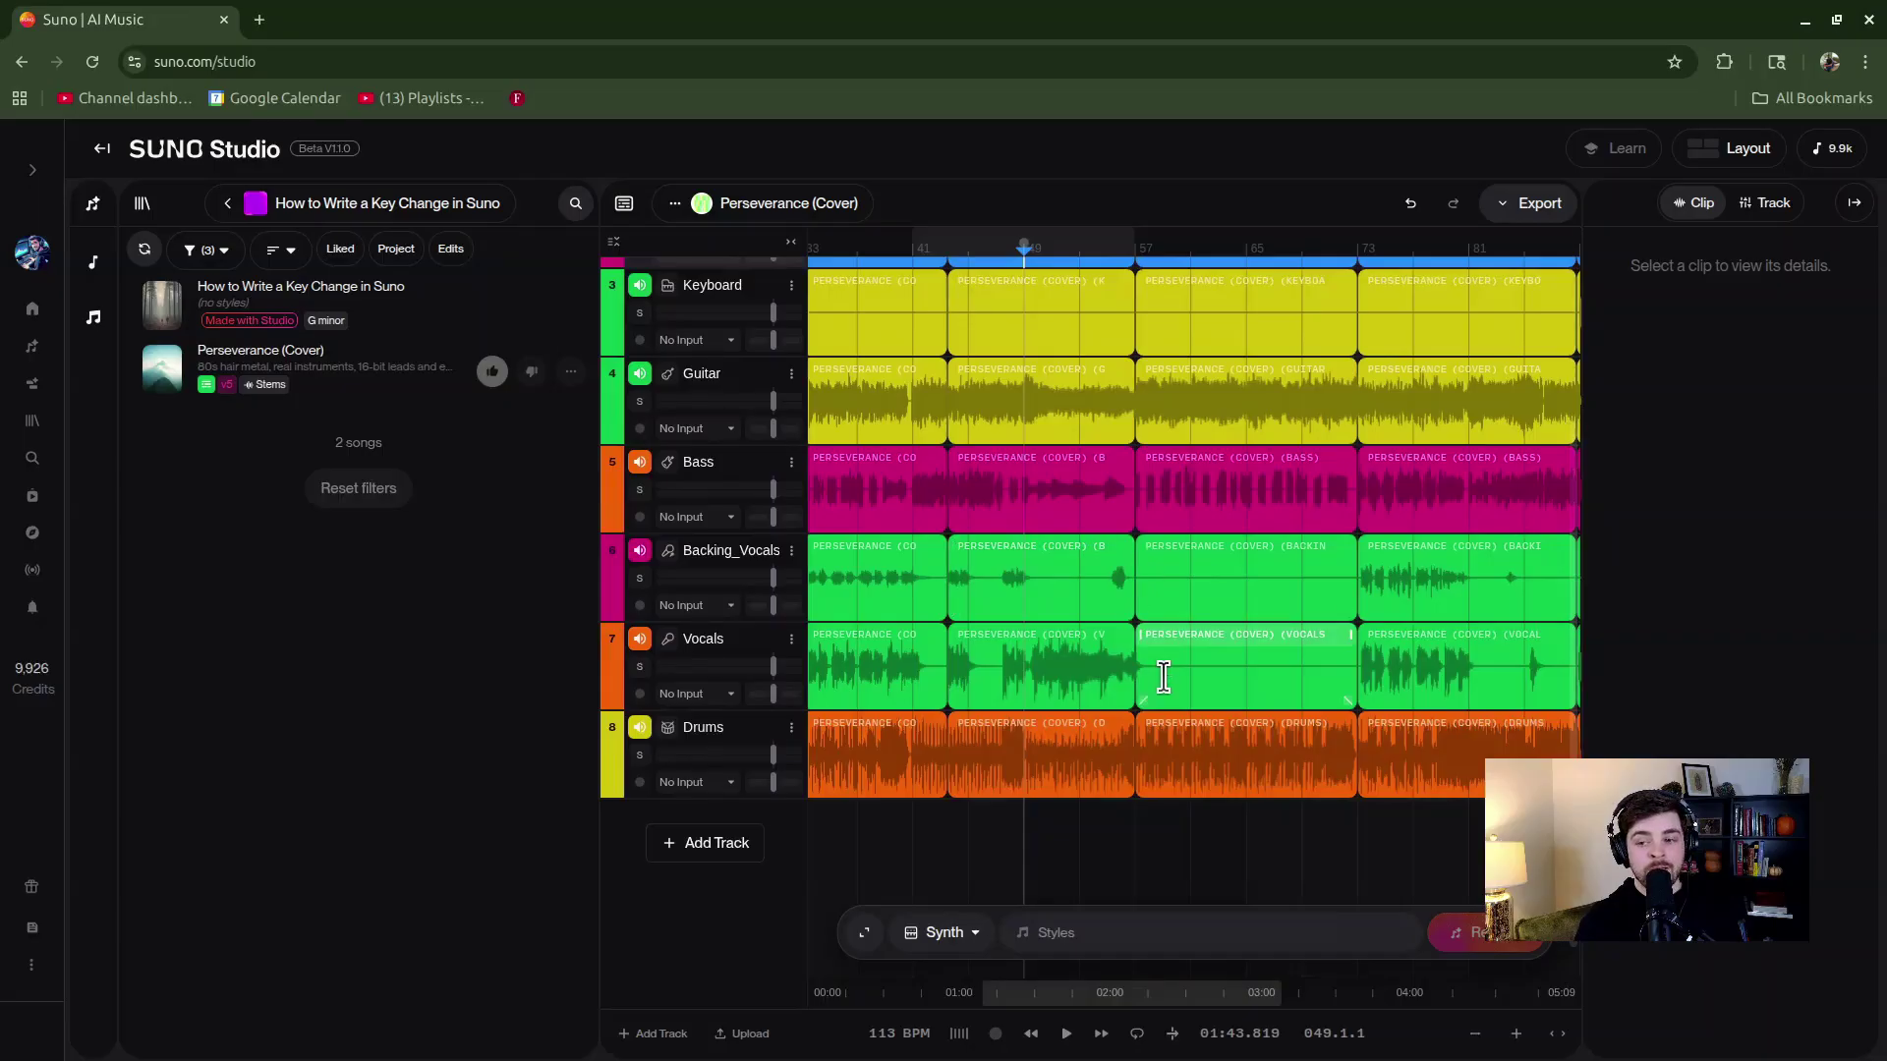
scroll(1159, 668, "up", 3)
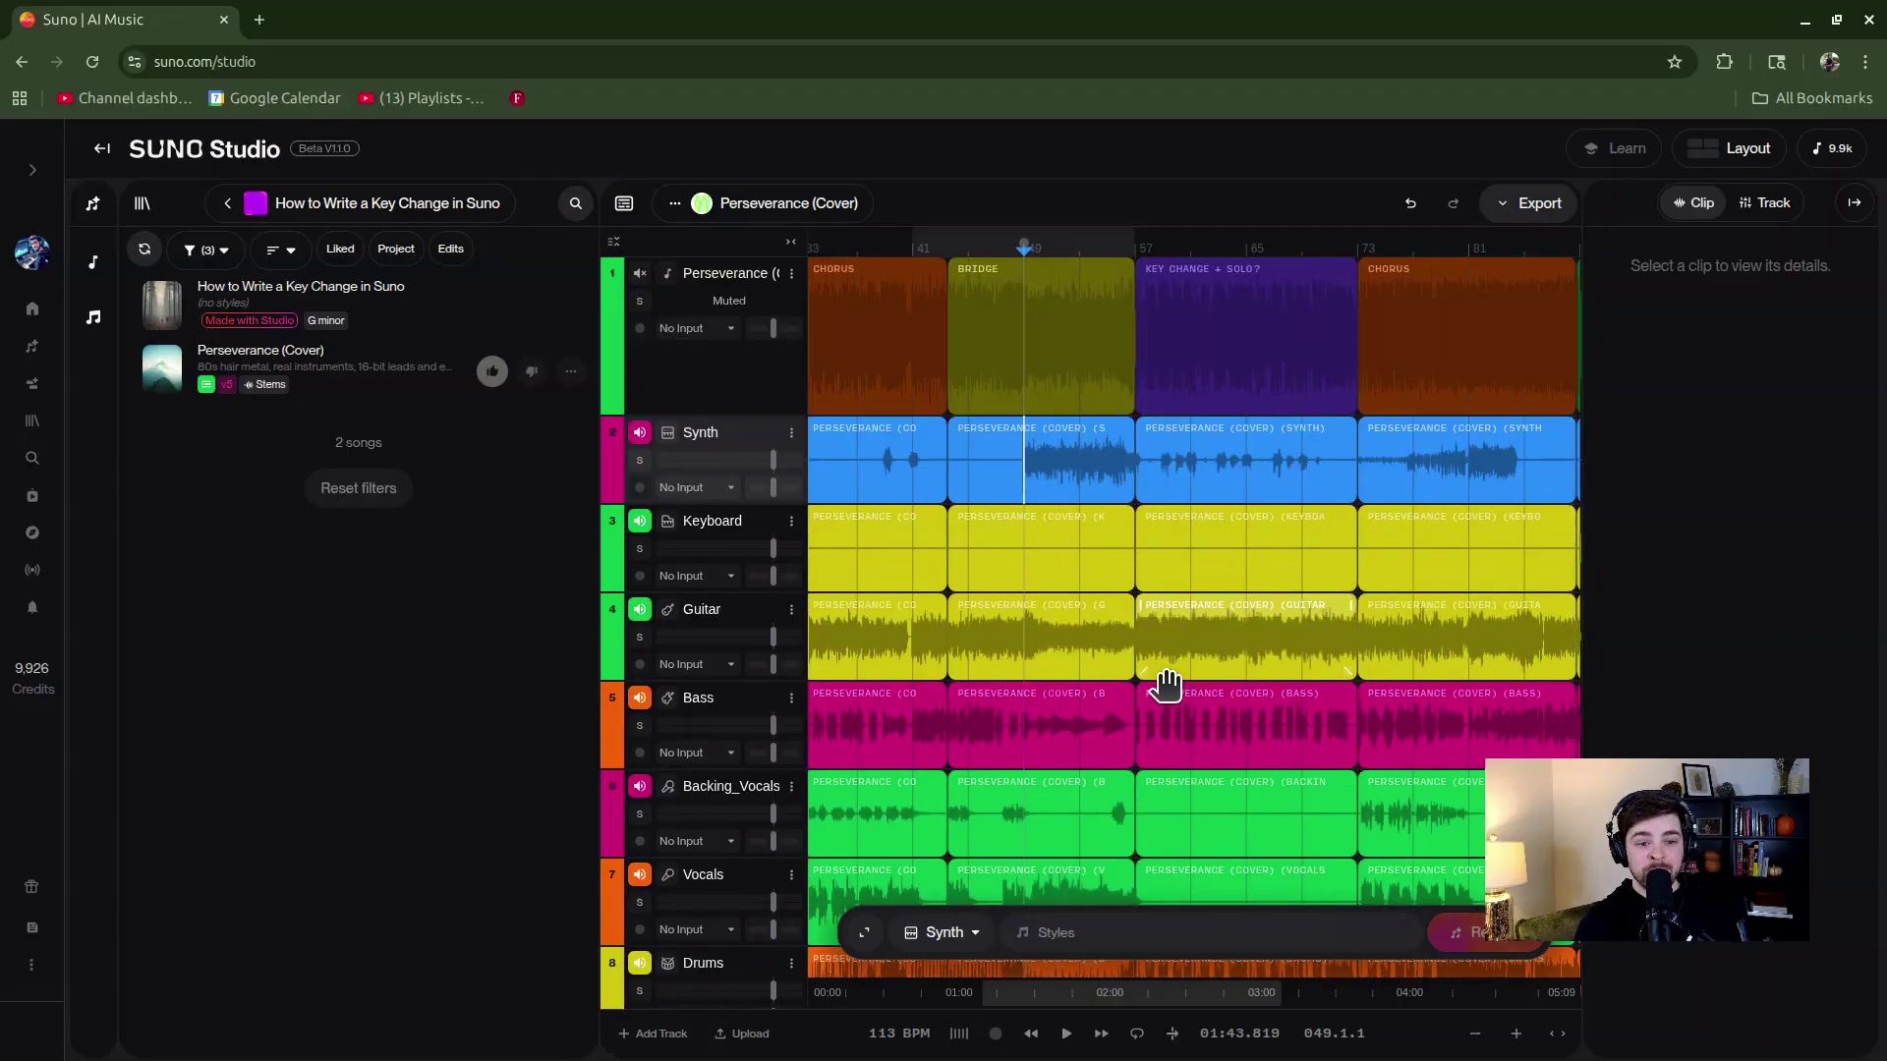